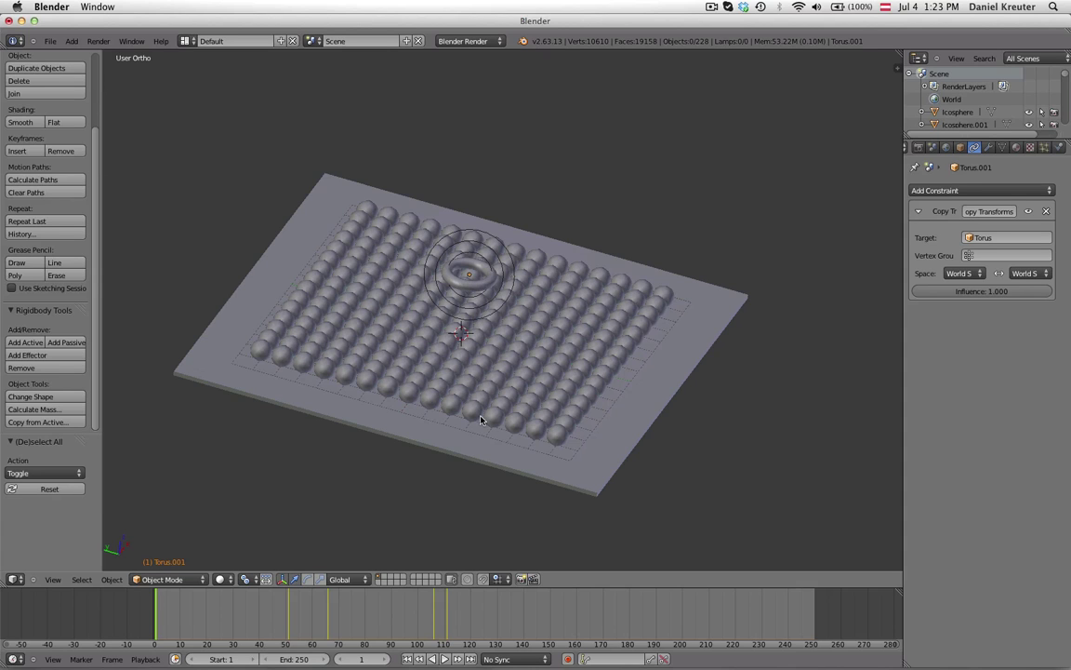
Play the sphere simulation and examine the spheres and ground plate from several angles
middle_drag(385, 347, 385, 403)
scroll(482, 365, up, 2)
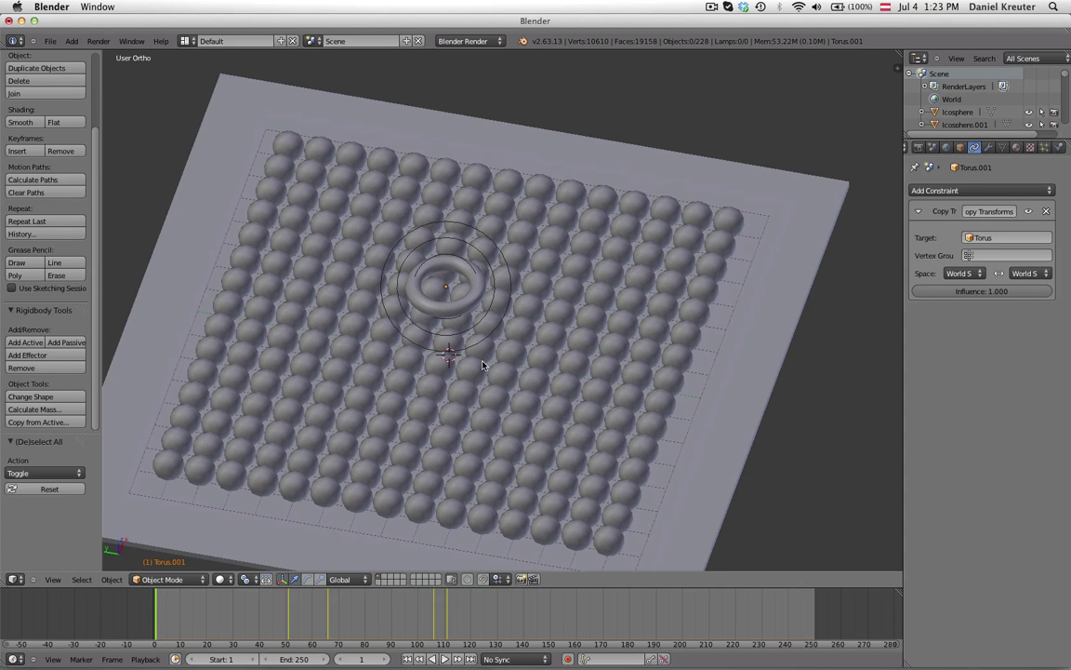
scroll(453, 354, down, 1)
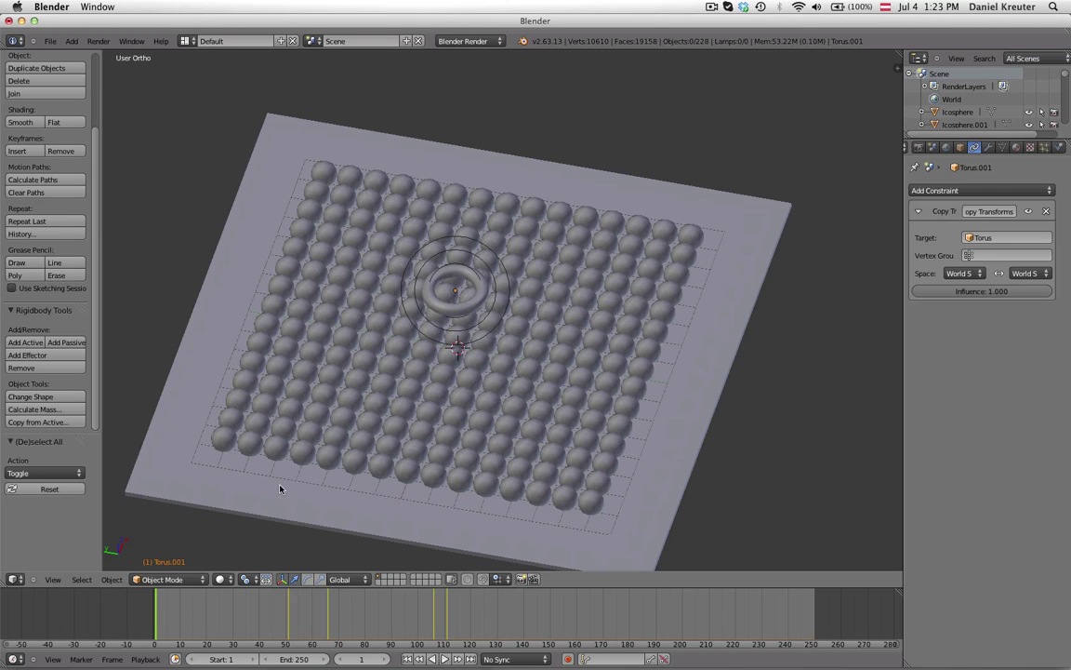
middle_drag(364, 483, 464, 464)
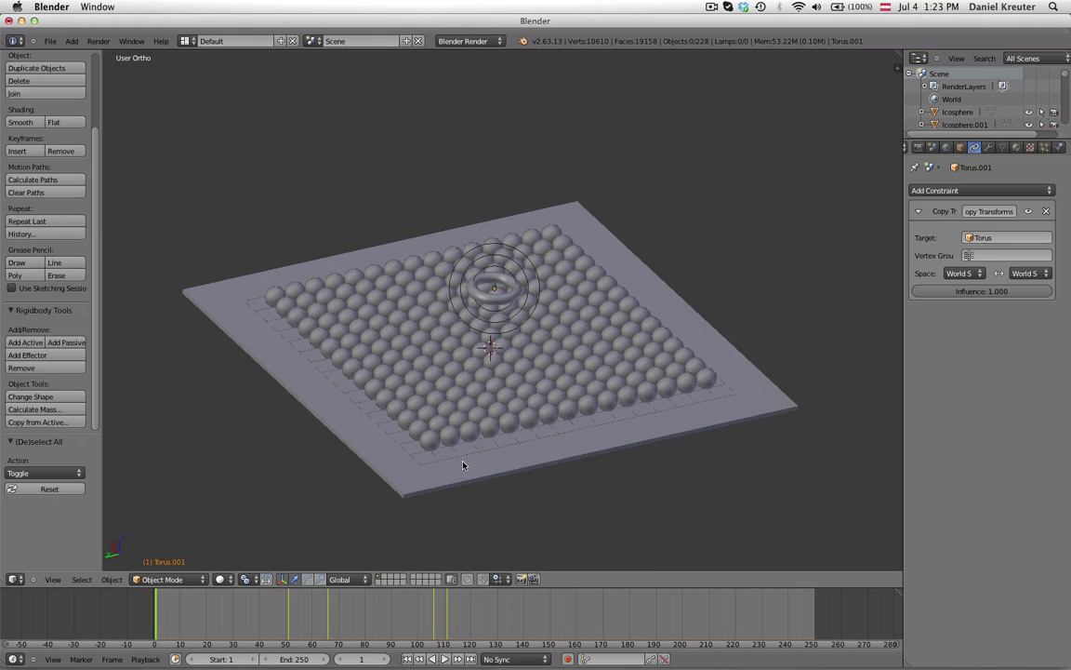
key(alt+a)
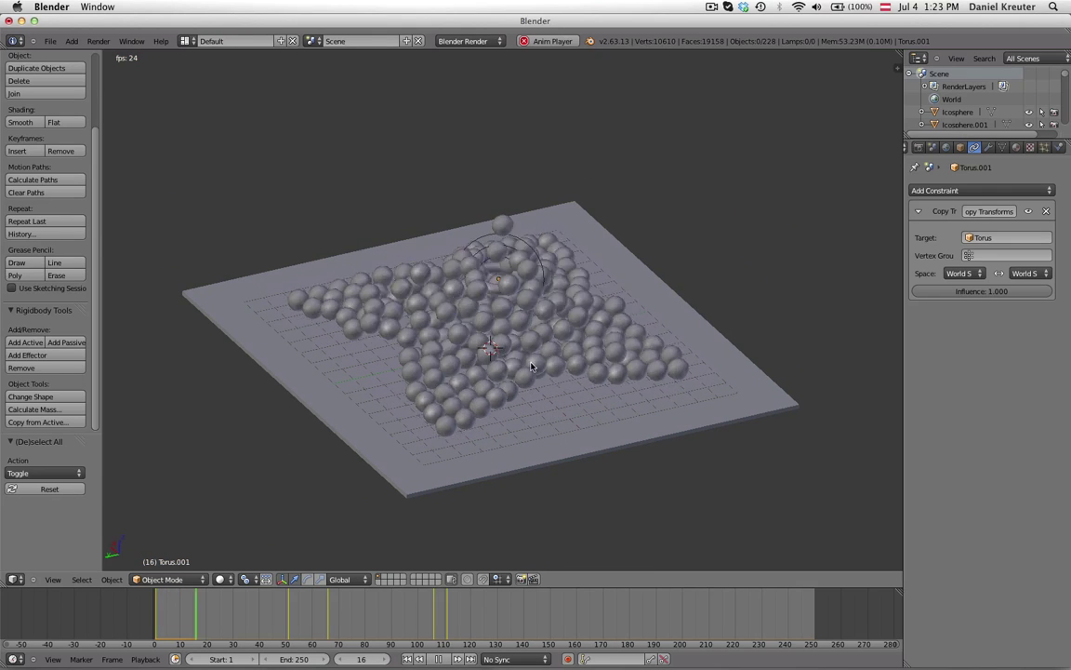
mouse_move(531, 364)
middle_down()
mouse_move(400, 349)
mouse_move(545, 319)
mouse_move(555, 331)
middle_up()
scroll(399, 348, down, 1)
scroll(394, 367, down, 1)
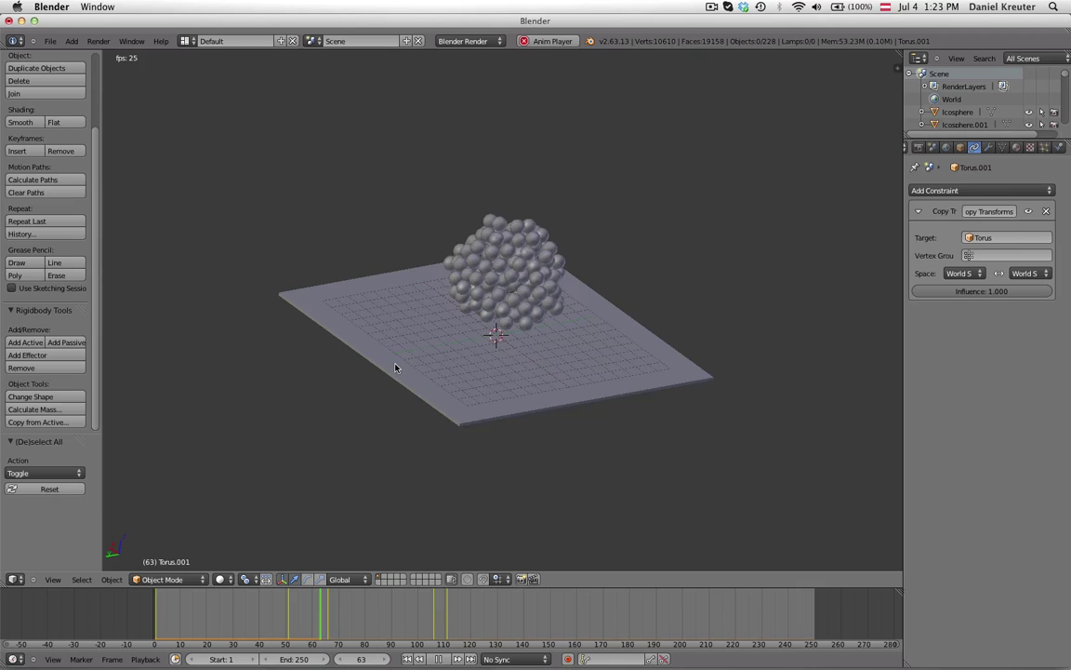
scroll(444, 390, up, 2)
middle_drag(444, 390, 595, 373)
middle_drag(585, 427, 541, 464)
middle_drag(315, 365, 288, 319)
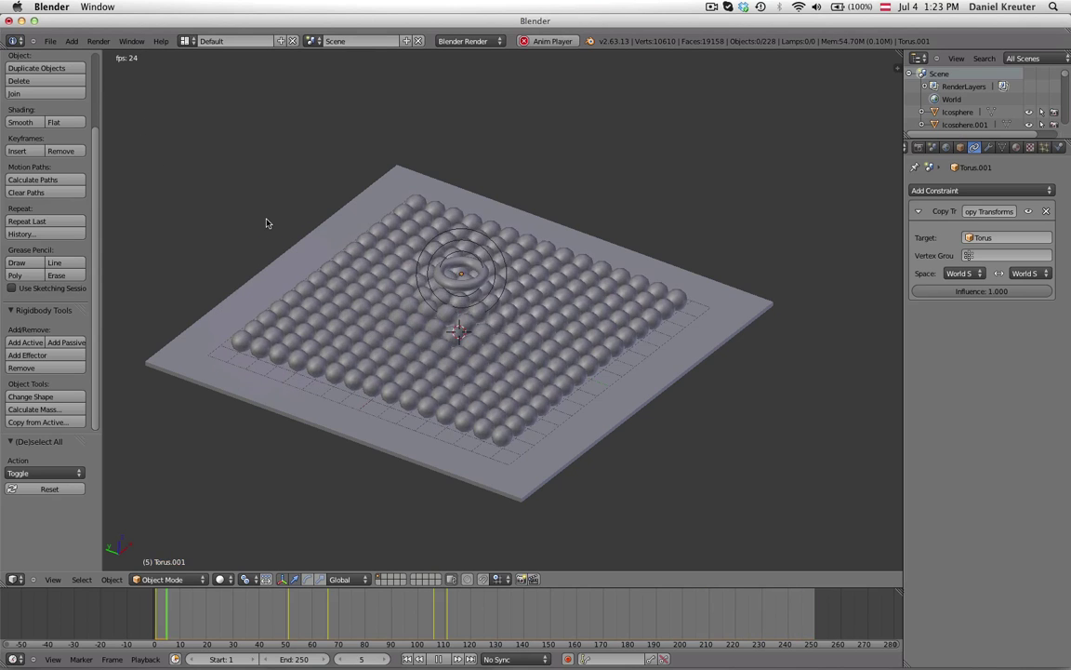
Restart the sphere simulation from the first frame and examine how the spheres cluster and move across the ground plate
scroll(566, 297, up, 1)
middle_drag(539, 312, 545, 385)
key(alt+a)
key(shift+Left)
key(alt+a)
scroll(557, 308, up, 4)
scroll(547, 388, down, 5)
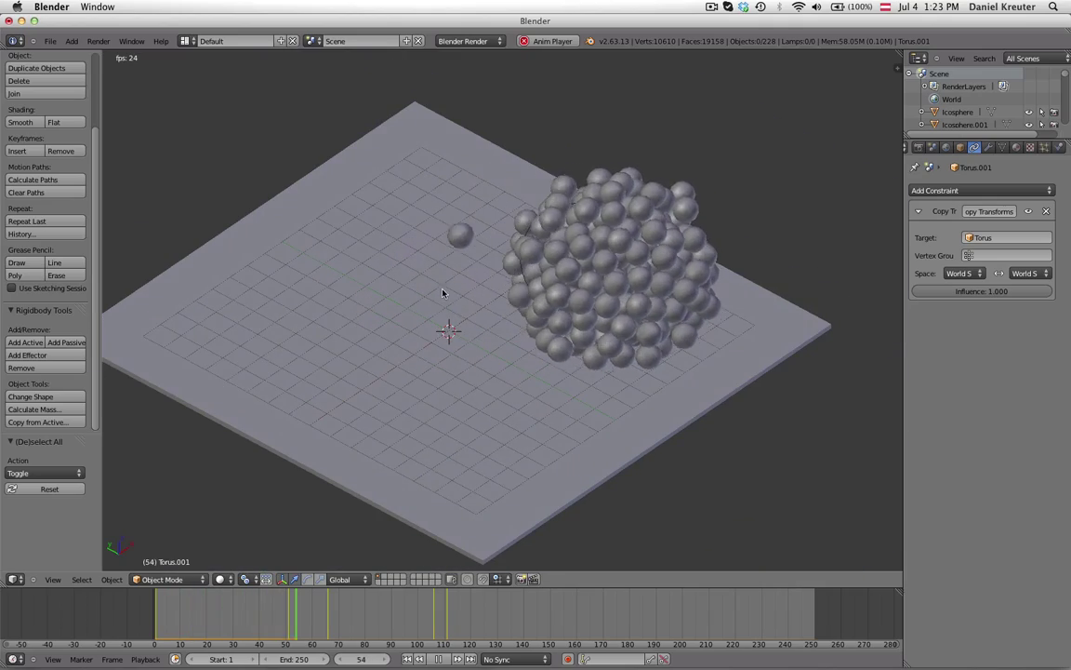
middle_drag(489, 262, 448, 376)
scroll(448, 377, up, 1)
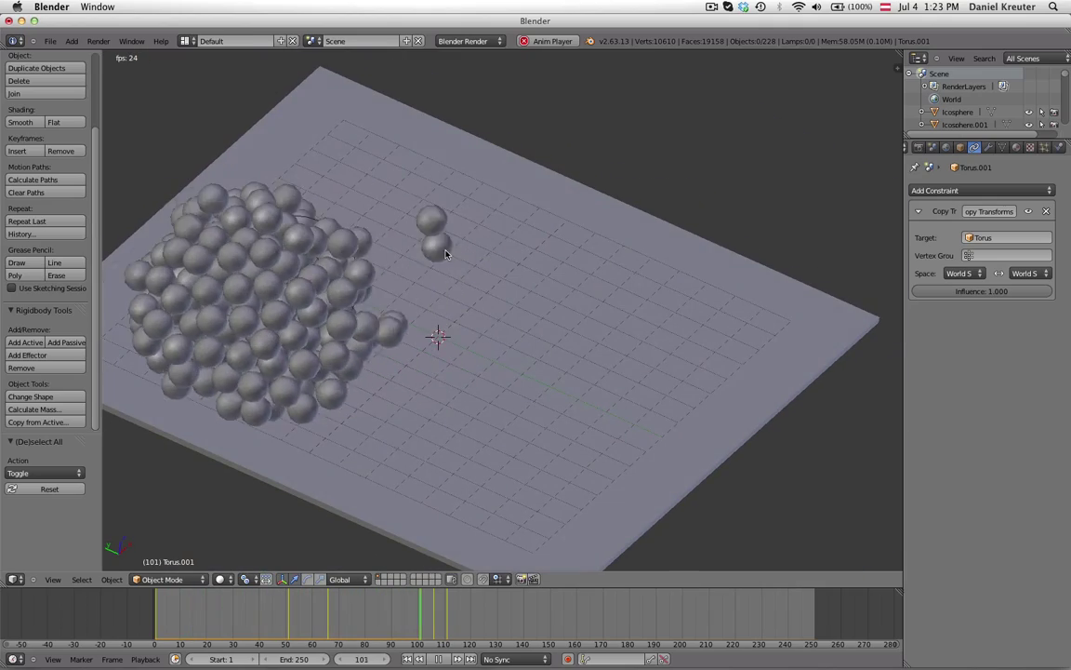
scroll(527, 302, down, 1)
scroll(528, 302, down, 1)
middle_drag(528, 302, 480, 282)
scroll(480, 298, up, 3)
scroll(481, 299, down, 2)
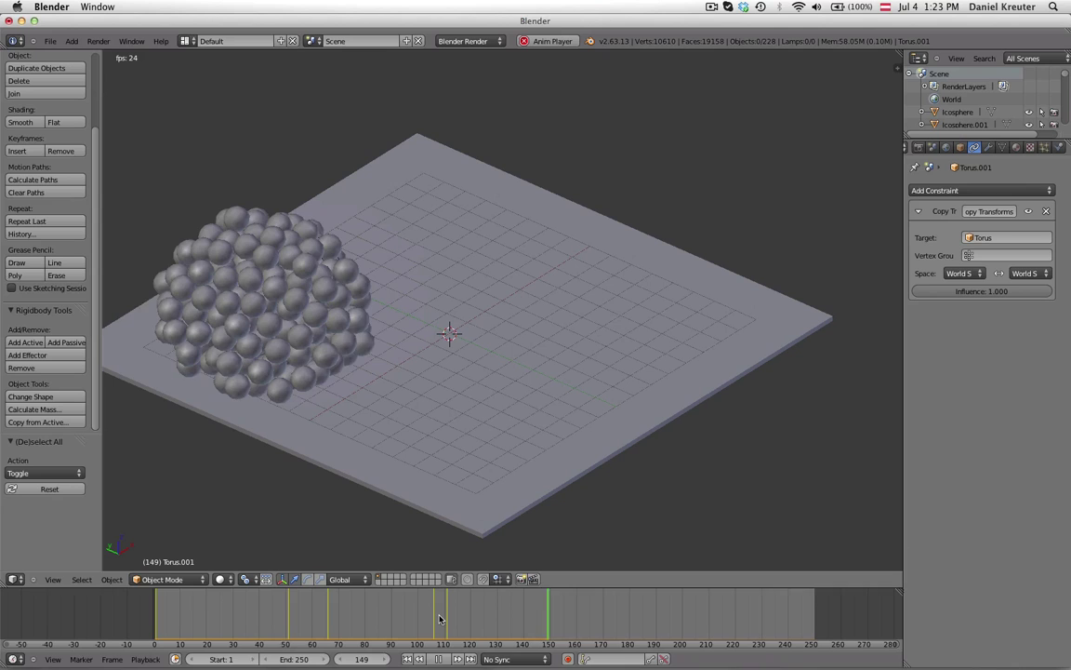
Switch to Google Chrome and open graphicall.org
mouse_move(472, 665)
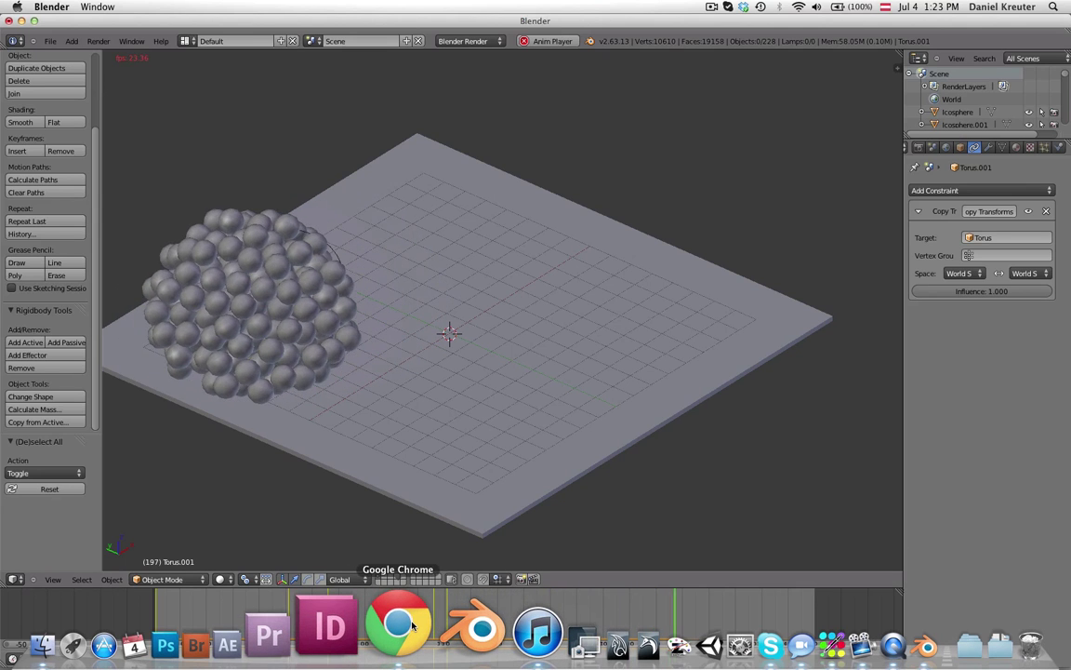
right_click(414, 625)
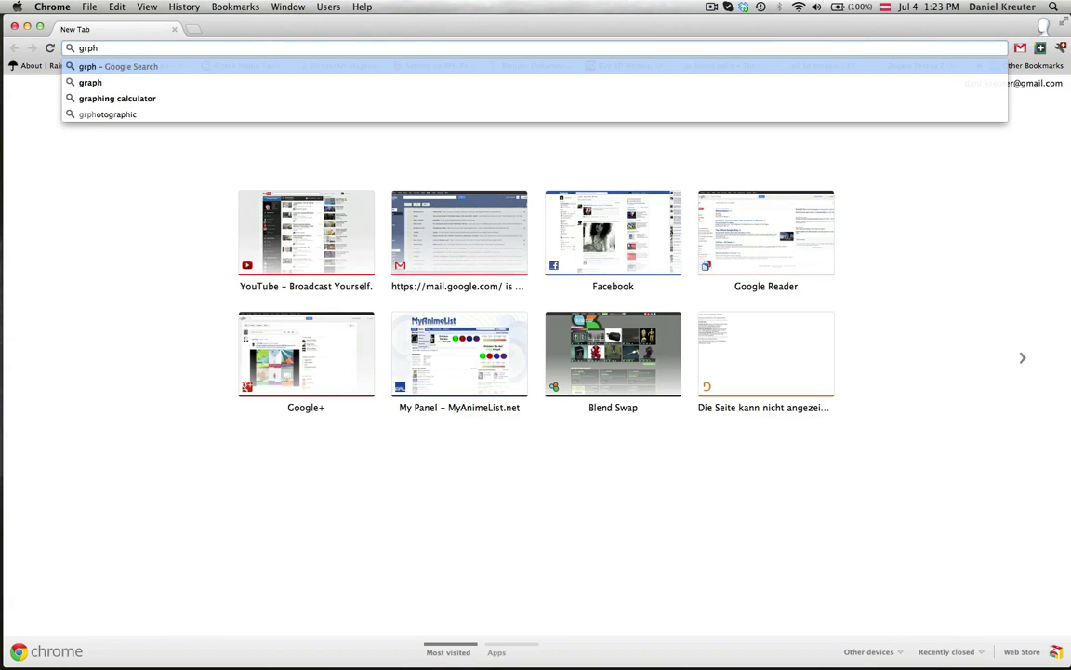
key(BackSpace)
key(BackSpace)
key(BackSpace)
key(BackSpace)
text(raph)
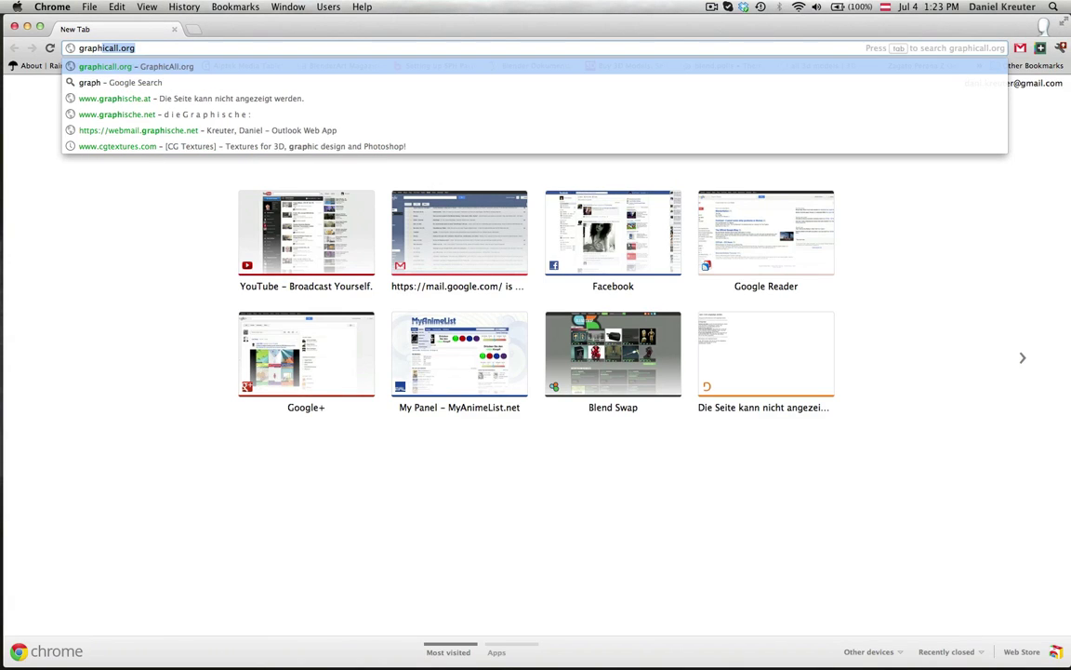
text(m)
key(BackSpace)
key(Down)
key(Return)
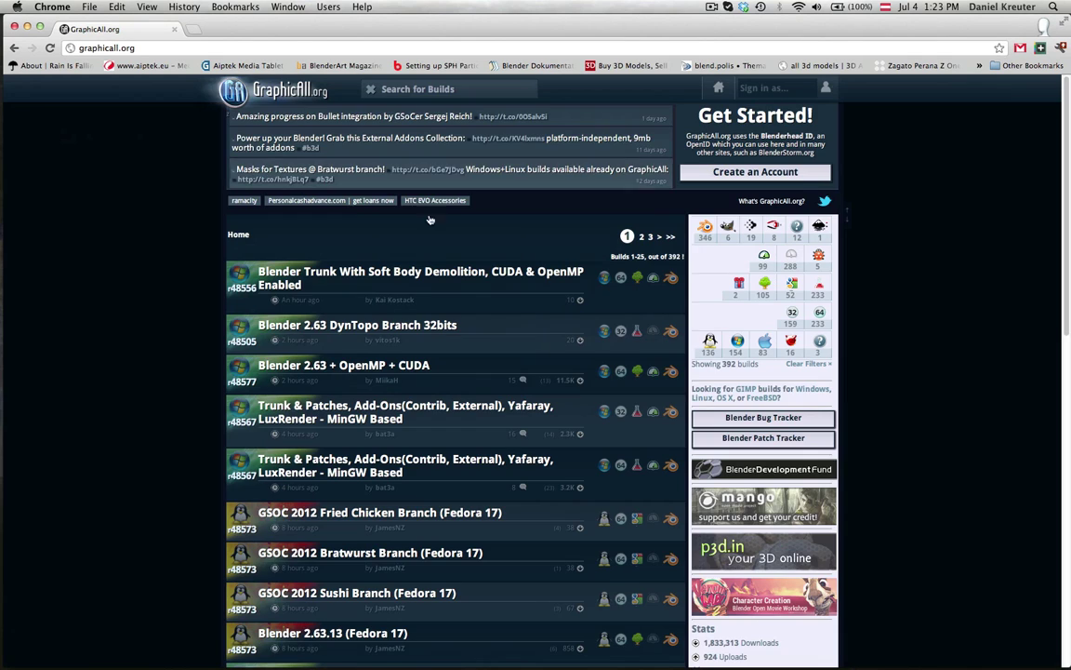
Search GraphicAll for "gsoc" and look through the listed builds for Bullet Integration Branch
click(432, 91)
text(g)
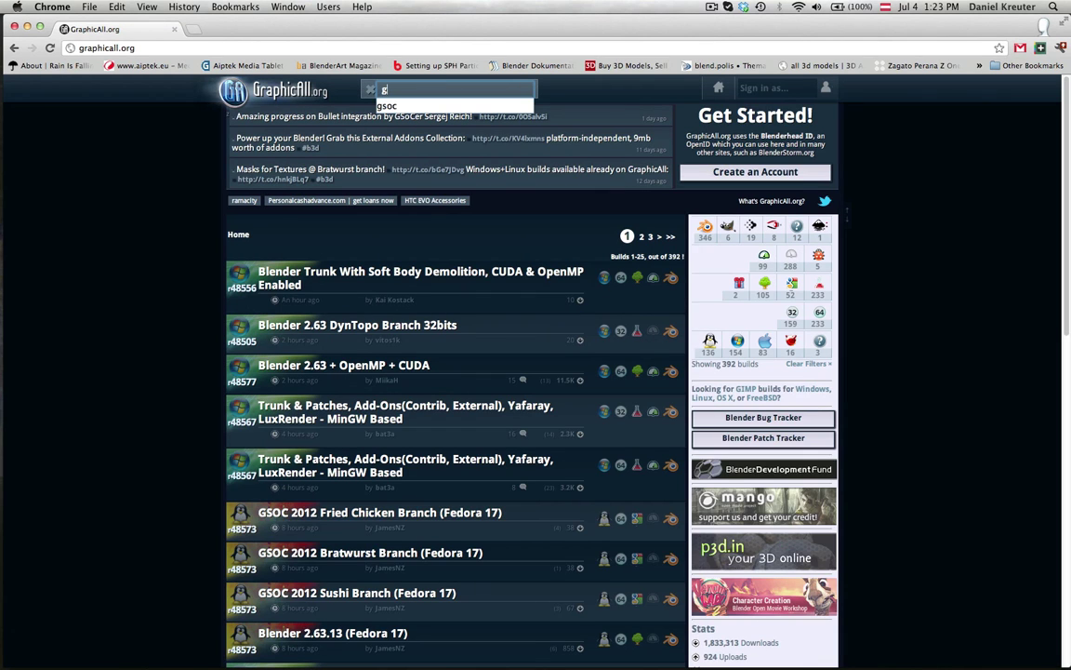
text(soc)
key(Return)
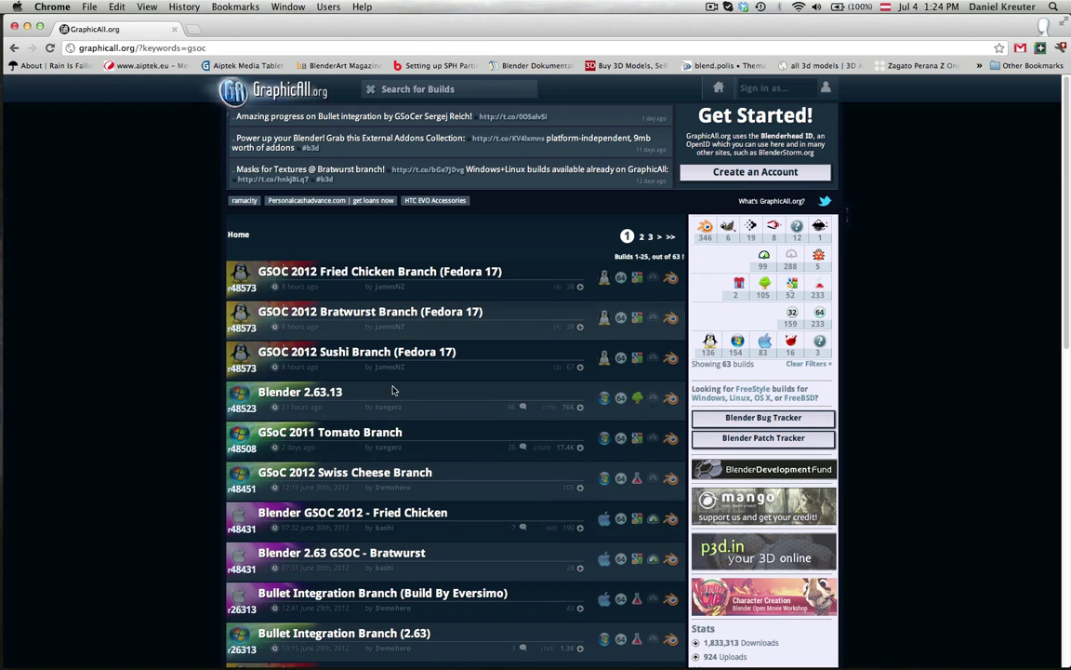
scroll(257, 340, down, 1)
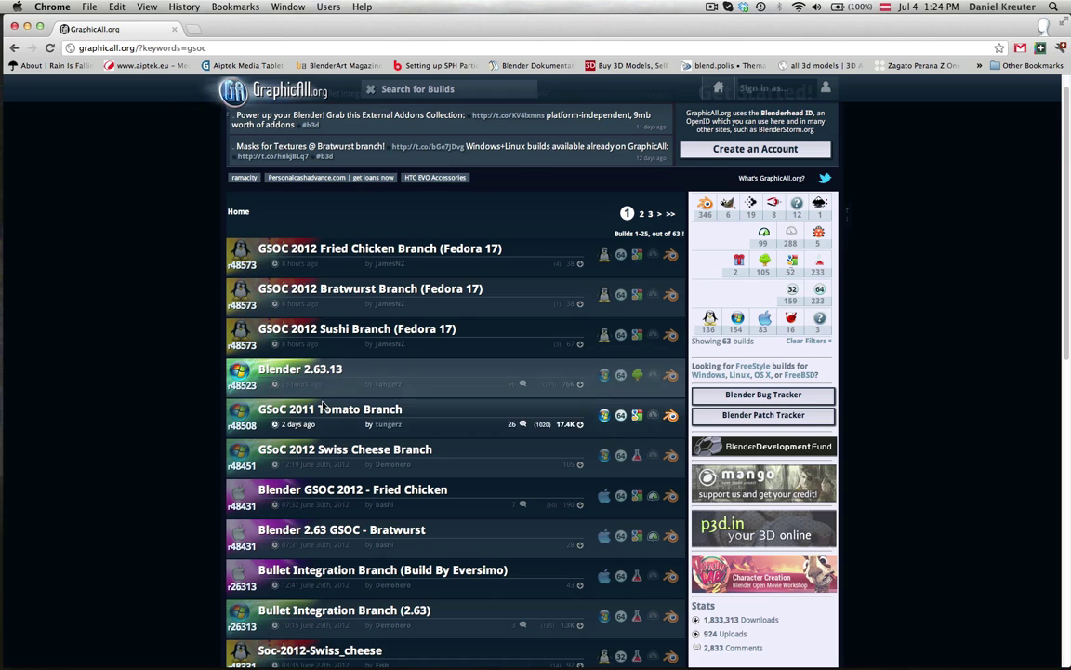
scroll(321, 401, down, 5)
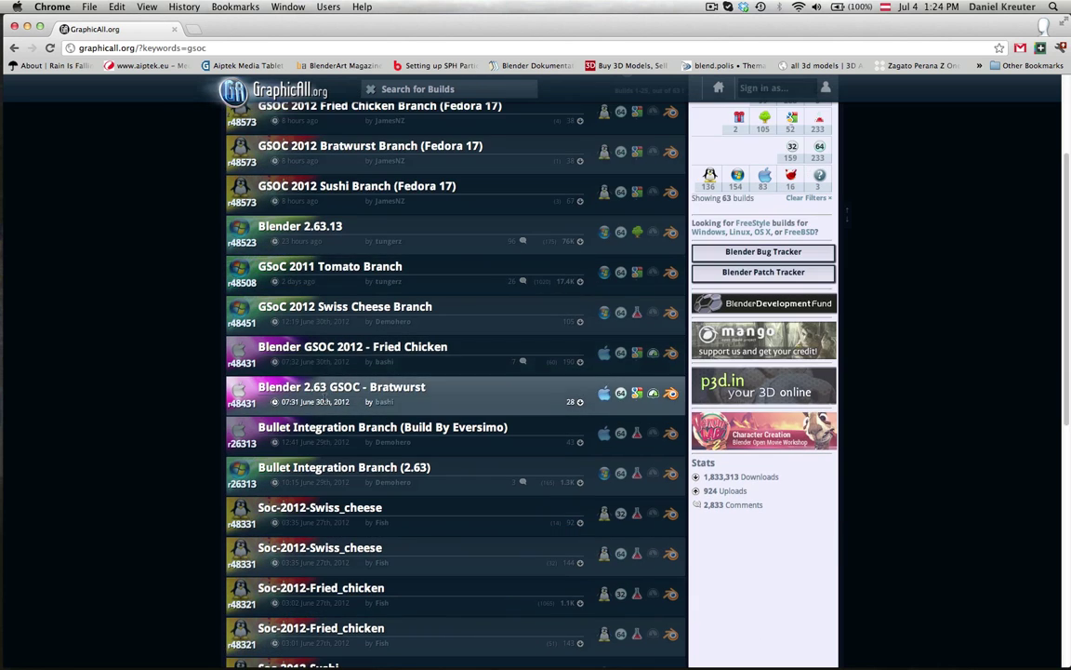
scroll(320, 420, down, 1)
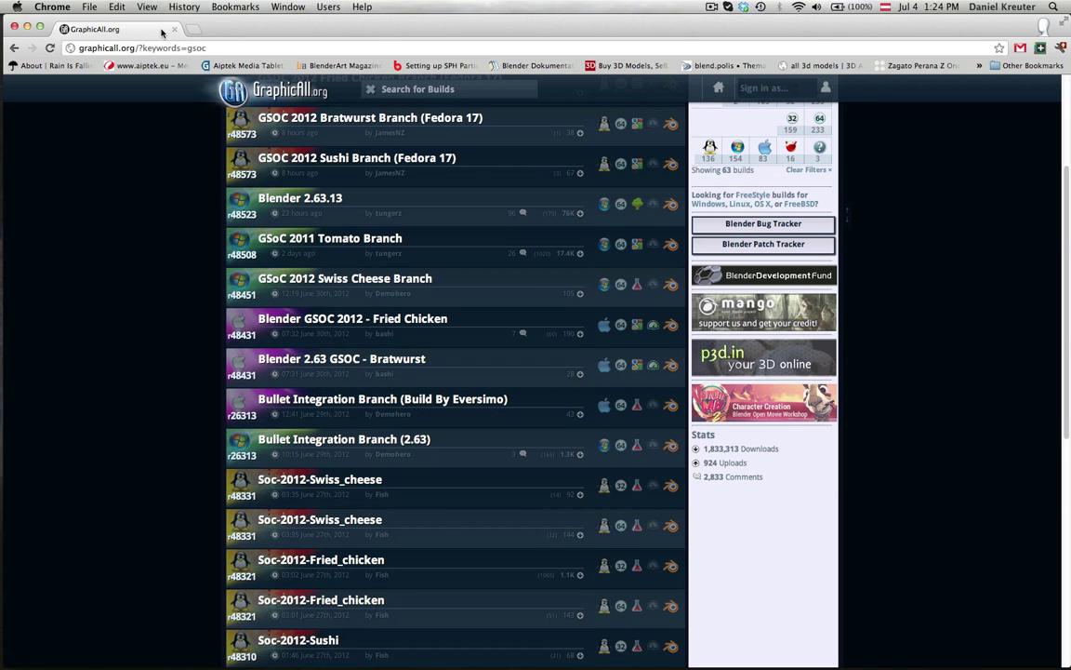
Close the GraphicAll page and switch back to the running simulation in Blender
click(174, 32)
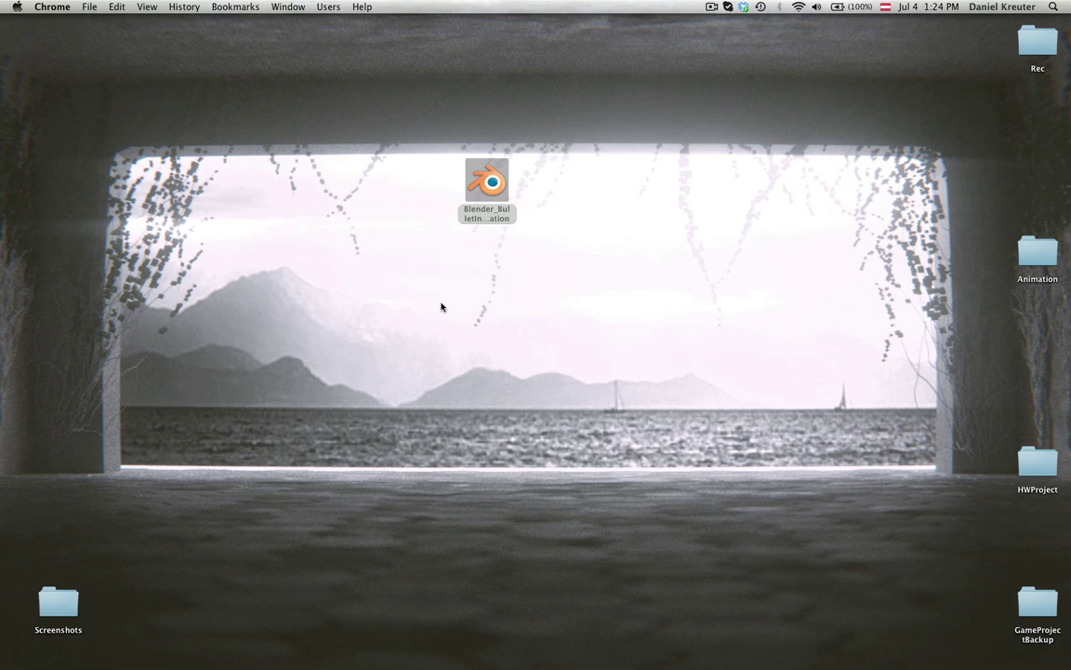
key(ctrl+Right)
key(ctrl+Left)
key(ctrl+Left)
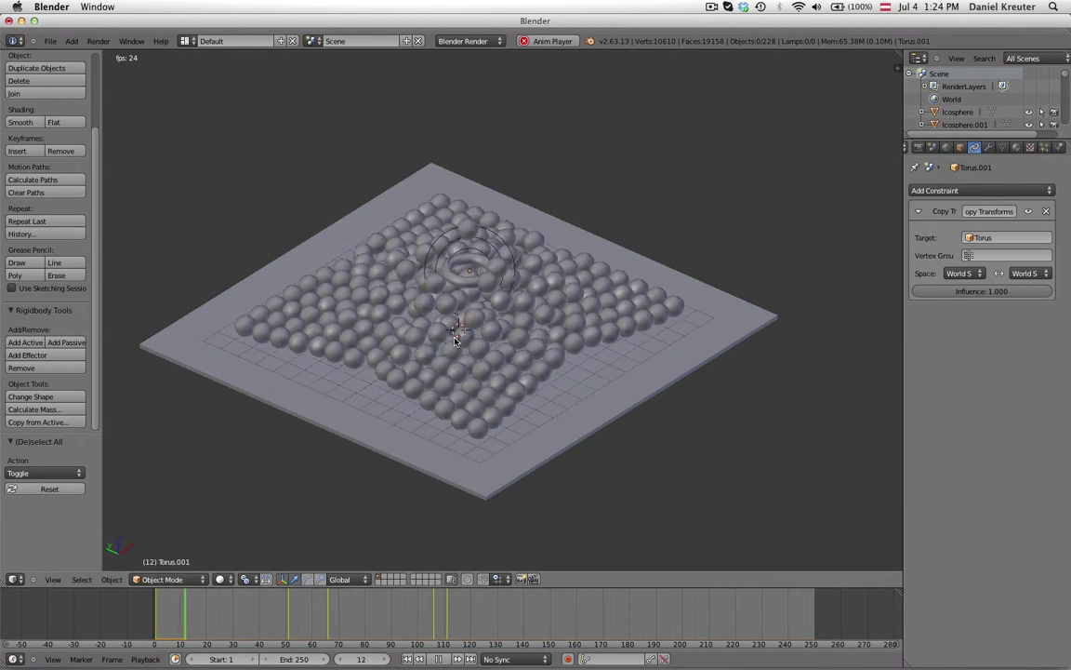
Stop the simulation playback and load a new default scene
middle_drag(577, 285, 485, 385)
scroll(485, 385, up, 1)
key(alt+a)
scroll(495, 330, down, 3)
middle_drag(495, 330, 655, 208)
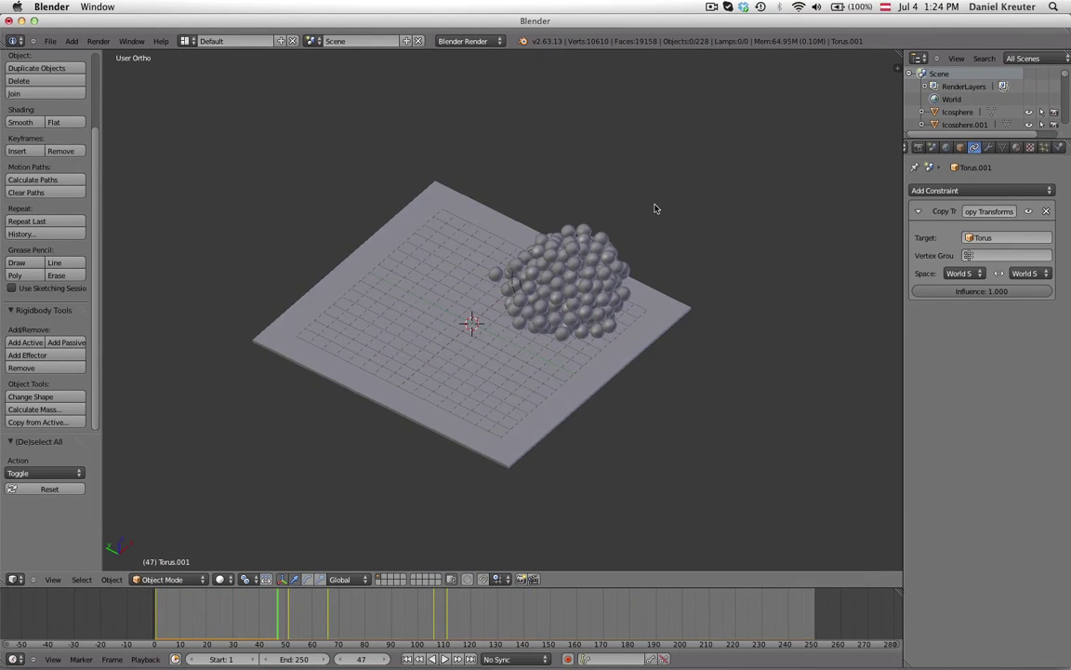
key(ctrl+n)
click(335, 358)
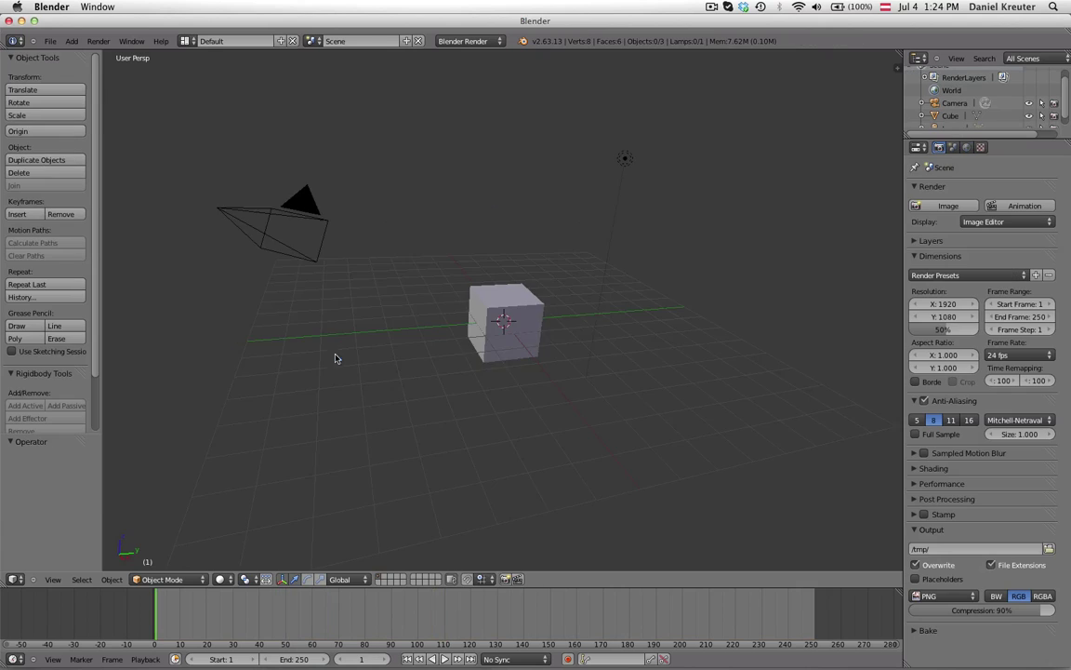
Delete all default objects from the new scene
scroll(372, 400, up, 3)
middle_drag(415, 441, 444, 472)
scroll(439, 464, down, 3)
key(a)
scroll(295, 423, down, 1)
middle_drag(296, 423, 317, 439)
key(a)
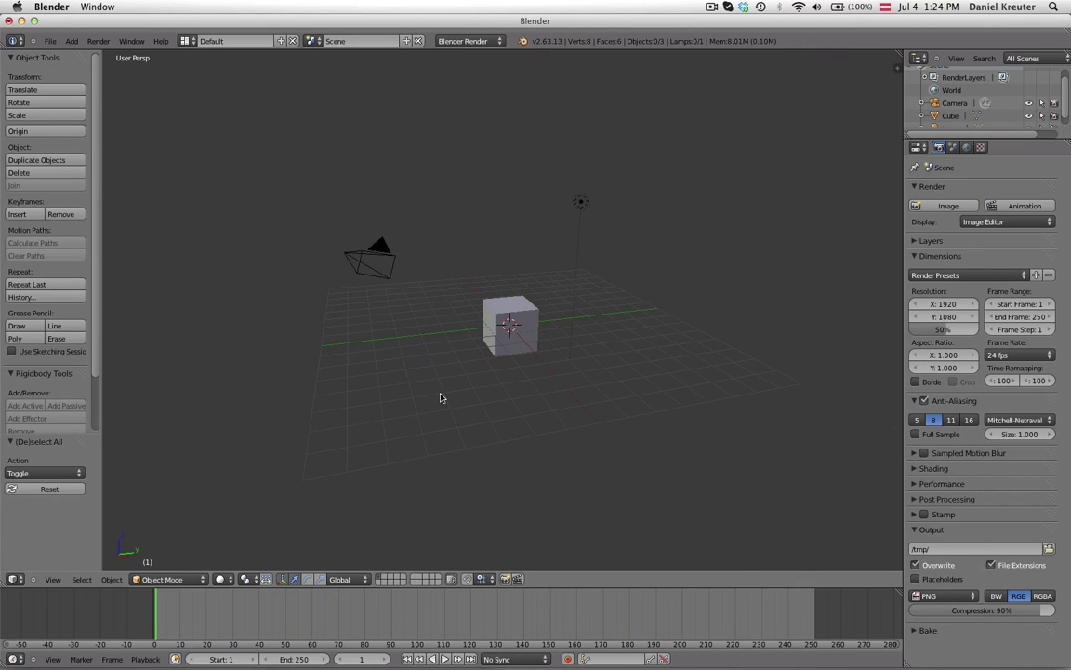
key(a)
key(x)
click(443, 397)
Add a mesh cube at the centre of the empty scene
key(shift+a)
mouse_move(450, 359)
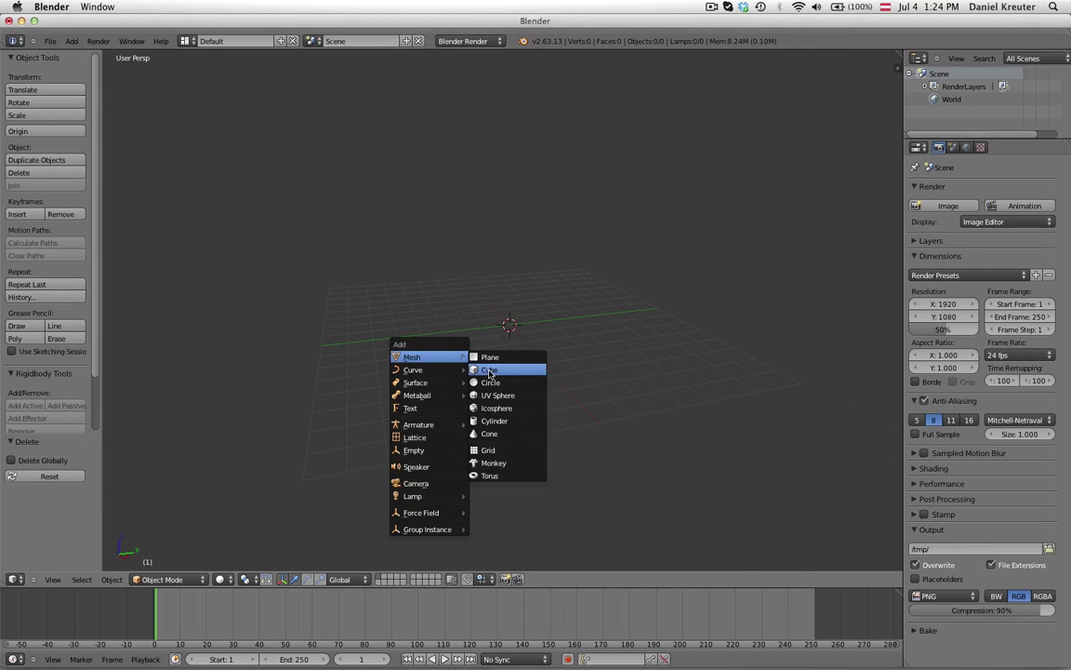
click(490, 370)
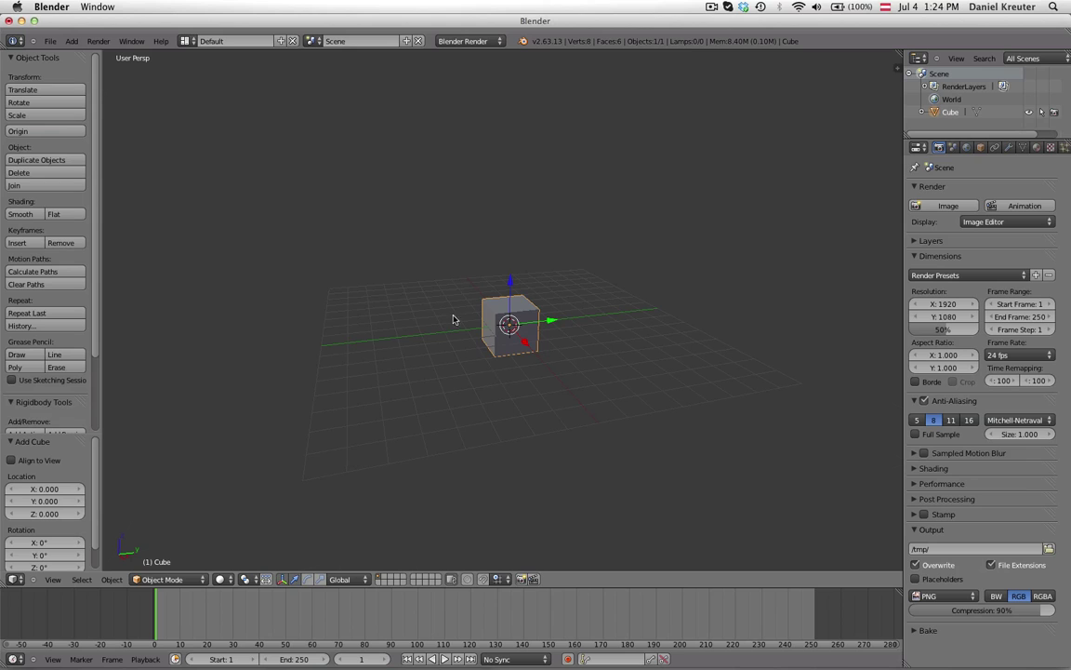
scroll(453, 319, up, 3)
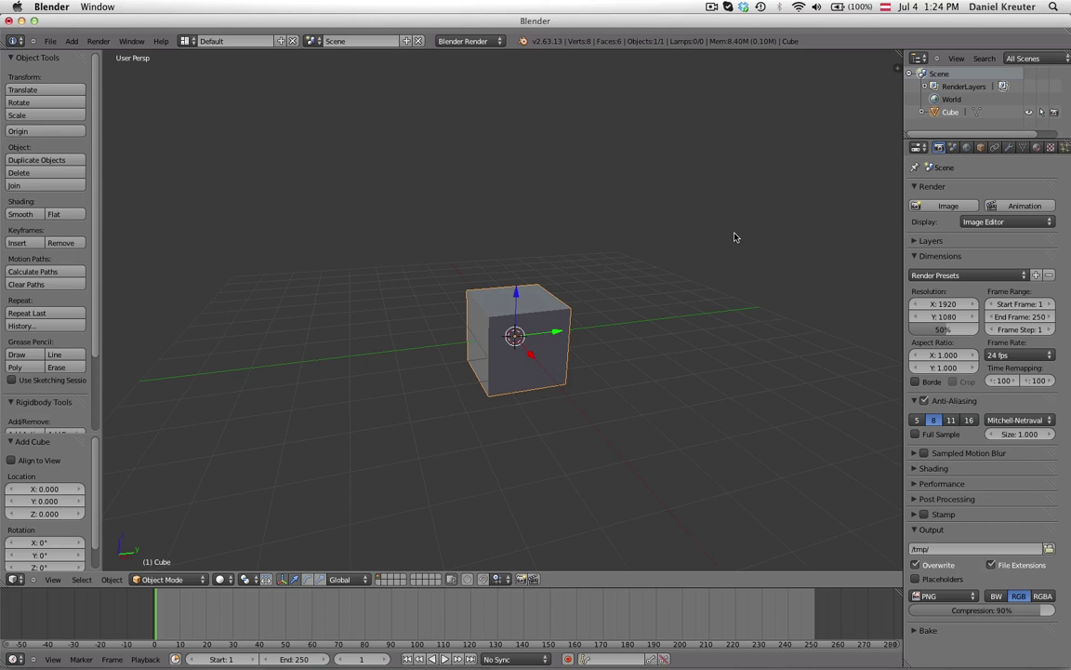
scroll(560, 361, down, 3)
scroll(544, 367, up, 2)
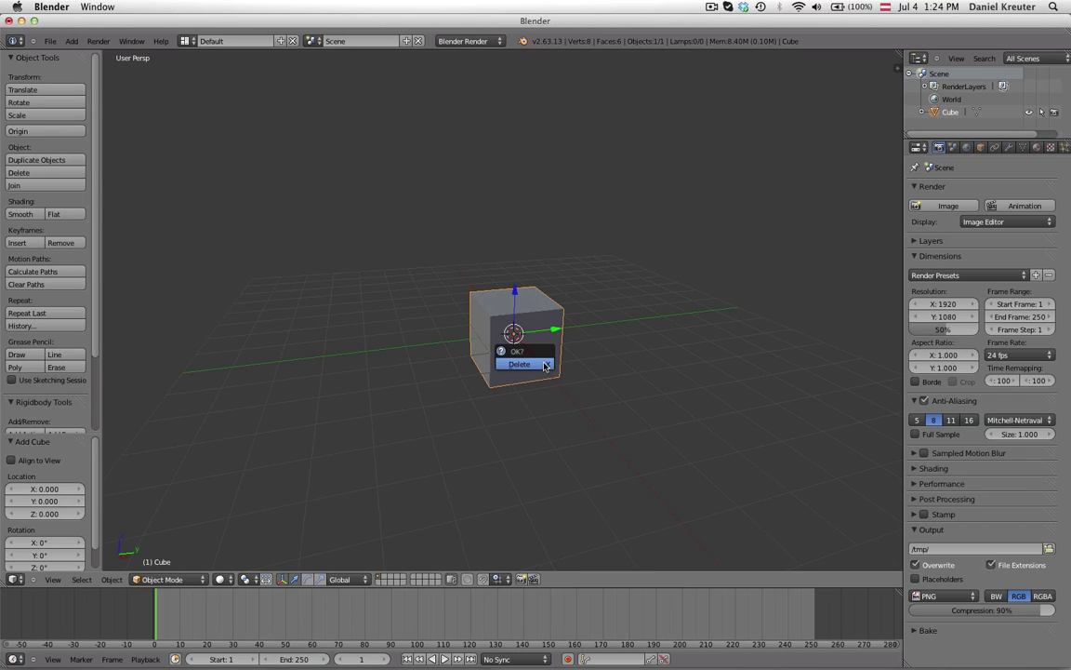
scroll(593, 287, down, 3)
Scale the cube uniformly by a factor of 10
key(s)
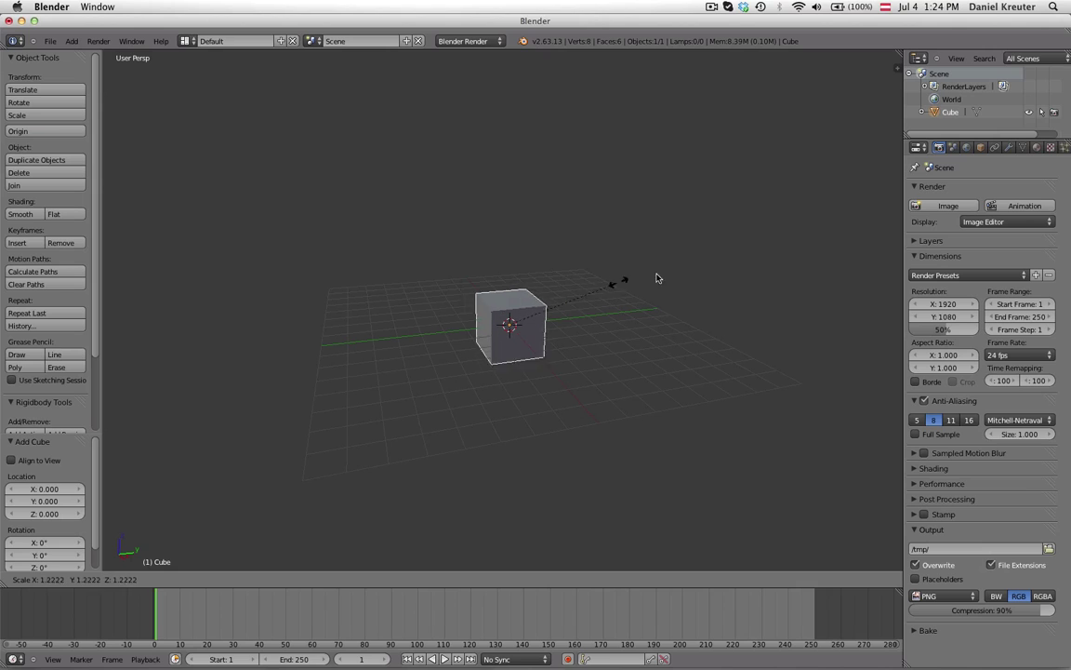
key(1)
key(0)
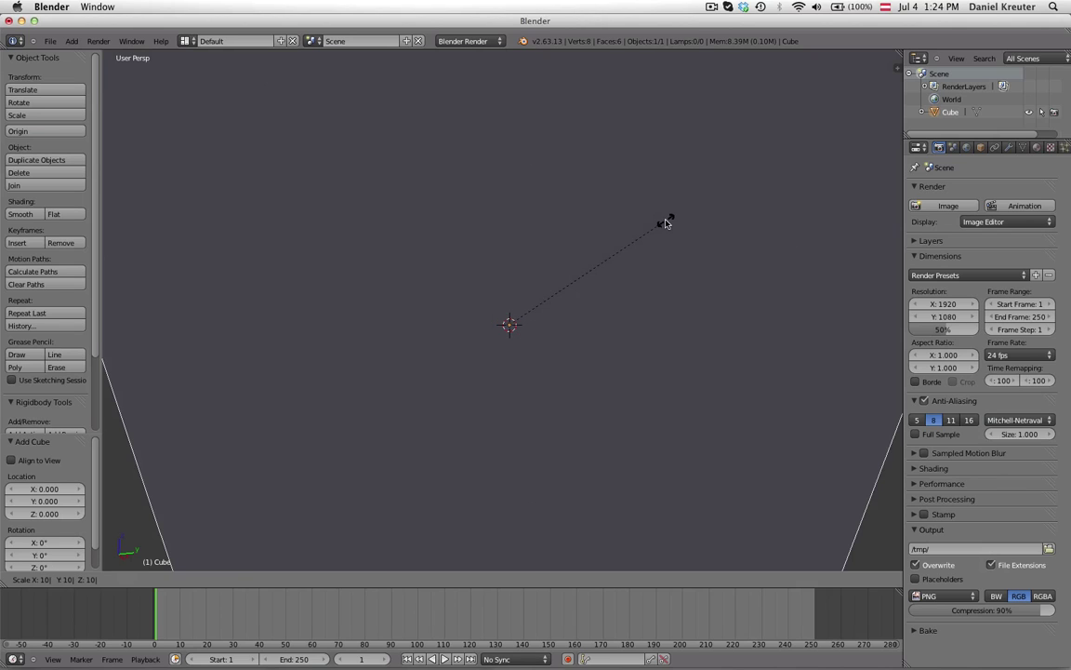
key(Return)
Flatten the cube into a thin slab by scaling it twice by 0.1 along the global Z axis
text(s0.1)
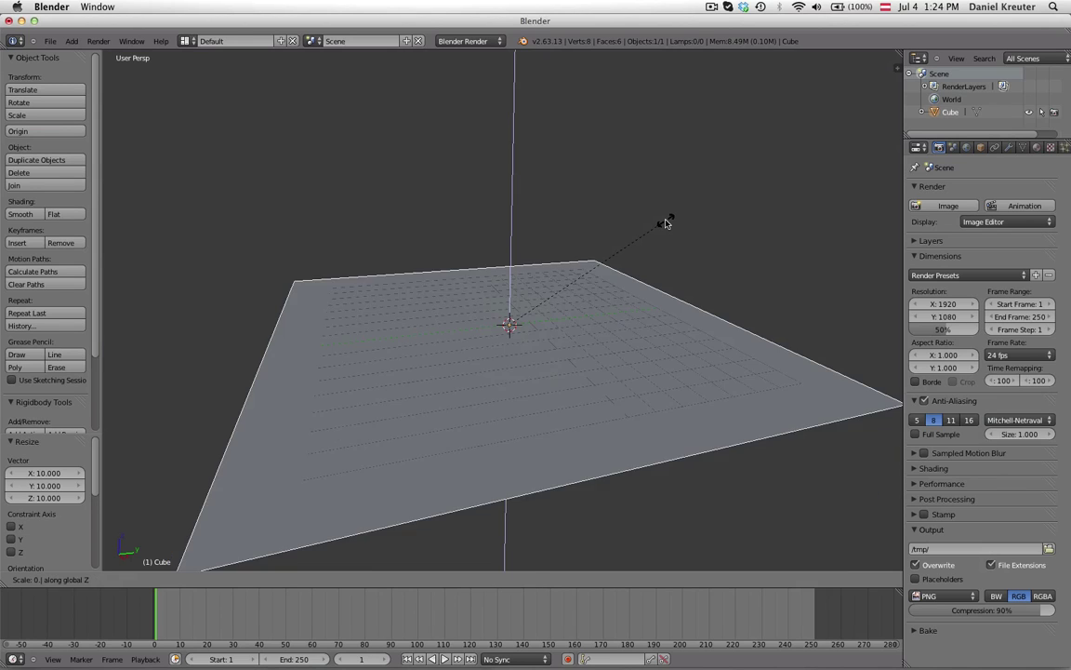
key(Return)
key(s)
key(z)
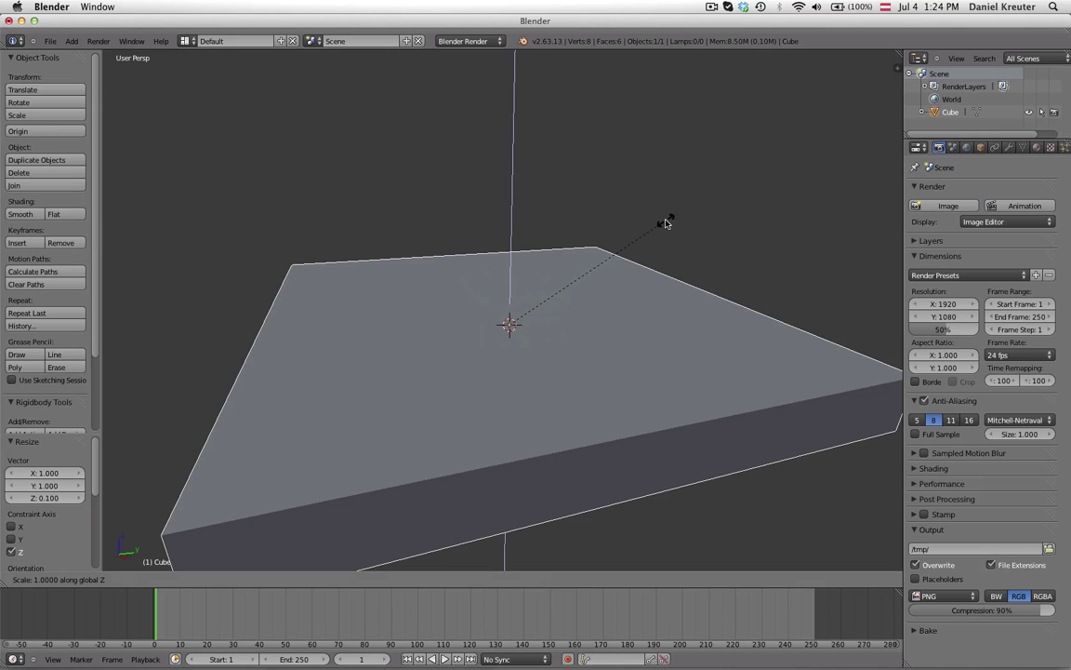
text(0.1)
key(Return)
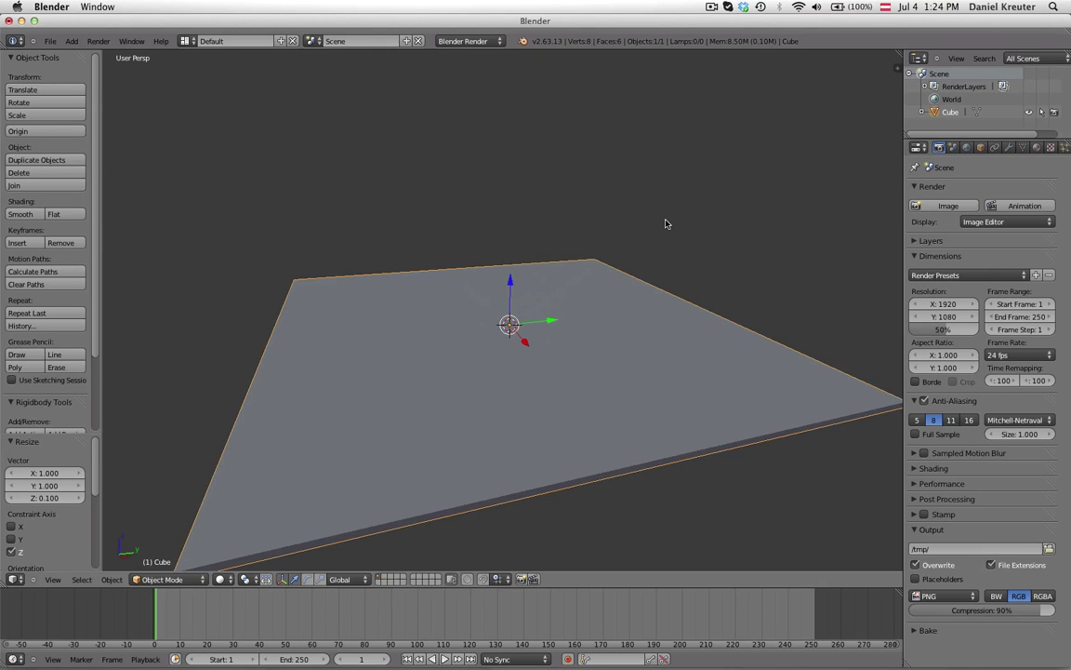
Enter Edit Mode on the slab in right orthographic view with its whole mesh selected
key(a)
scroll(573, 336, down, 5)
key(KP_3)
key(KP_5)
scroll(548, 372, up, 5)
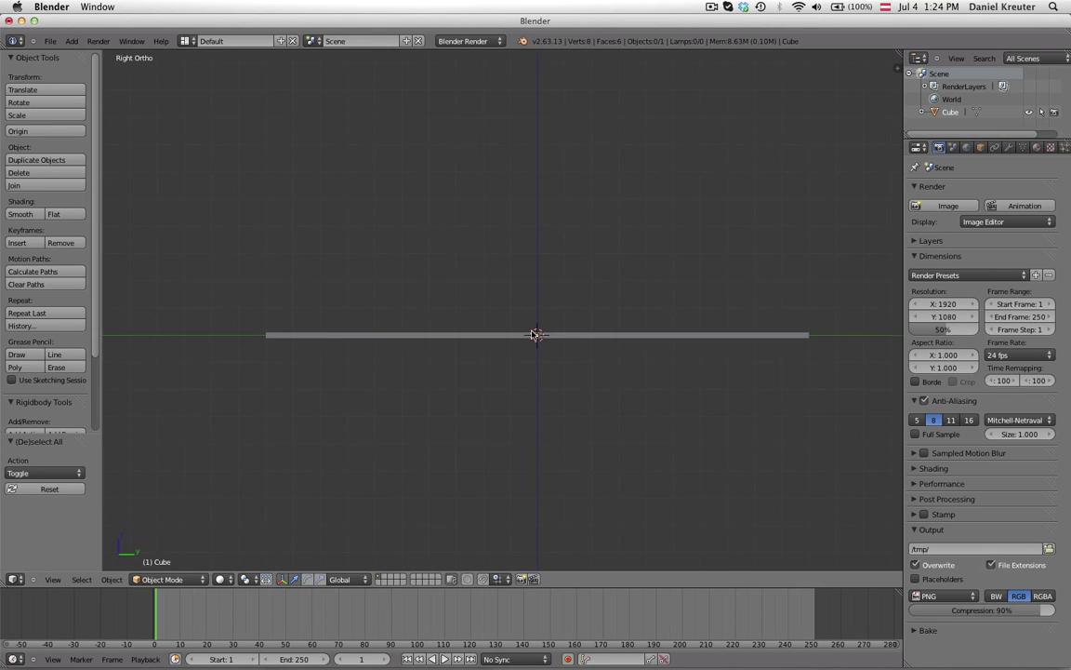
key(a)
key(Tab)
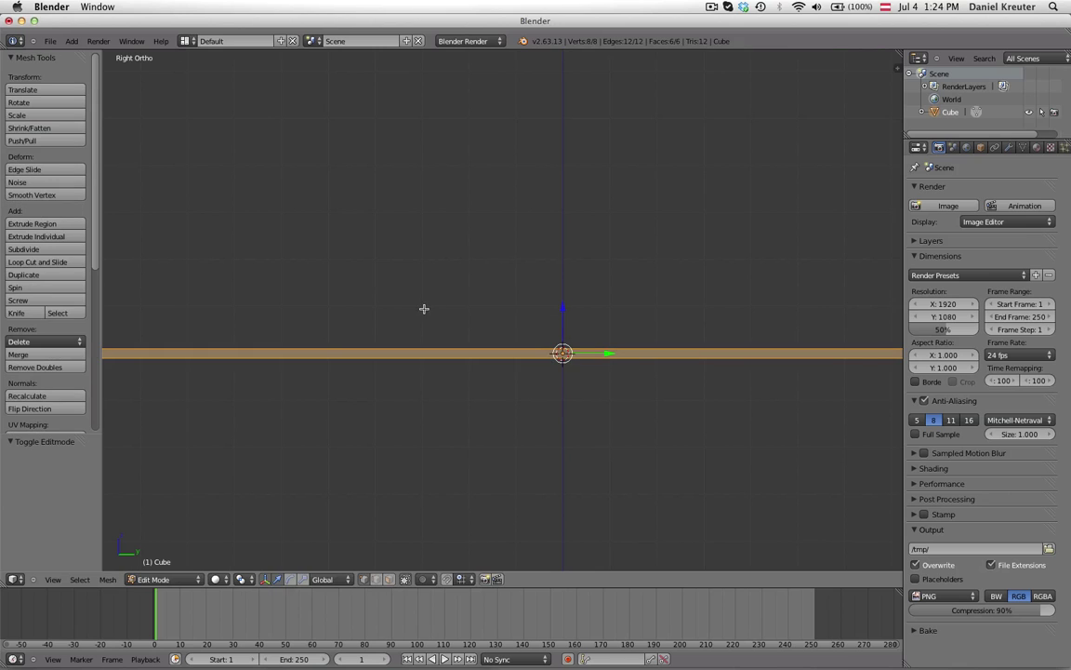
Return the slab to Object Mode and display its transform properties beside the 3D view
scroll(487, 316, down, 1)
scroll(559, 334, down, 4)
key(n)
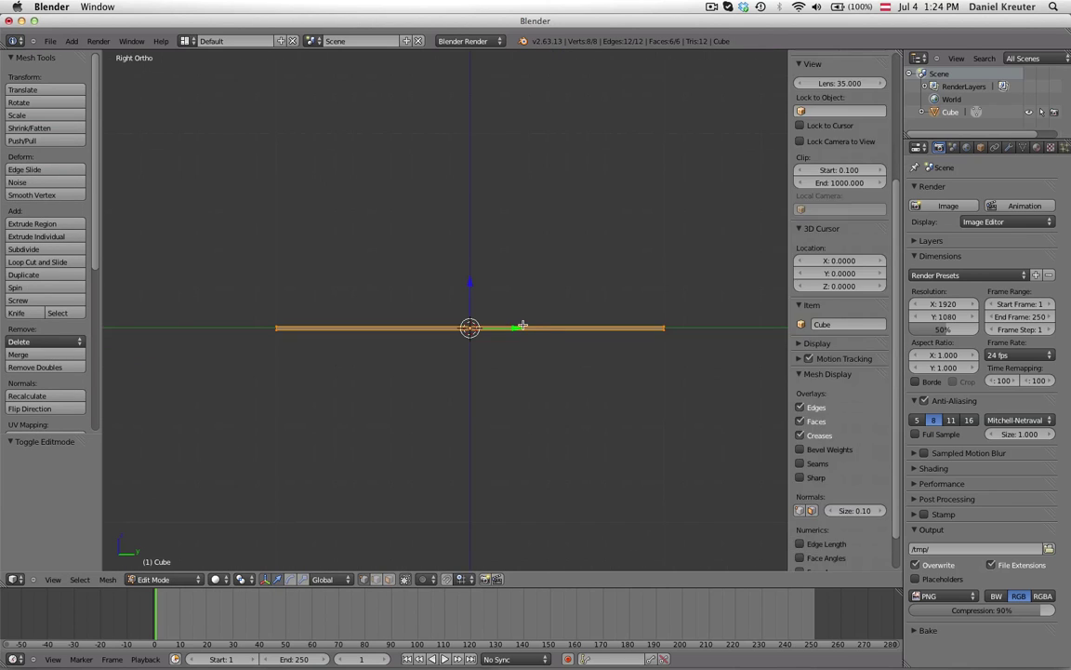
key(Tab)
middle_drag(528, 325, 548, 360)
scroll(803, 272, up, 4)
middle_drag(524, 249, 526, 271)
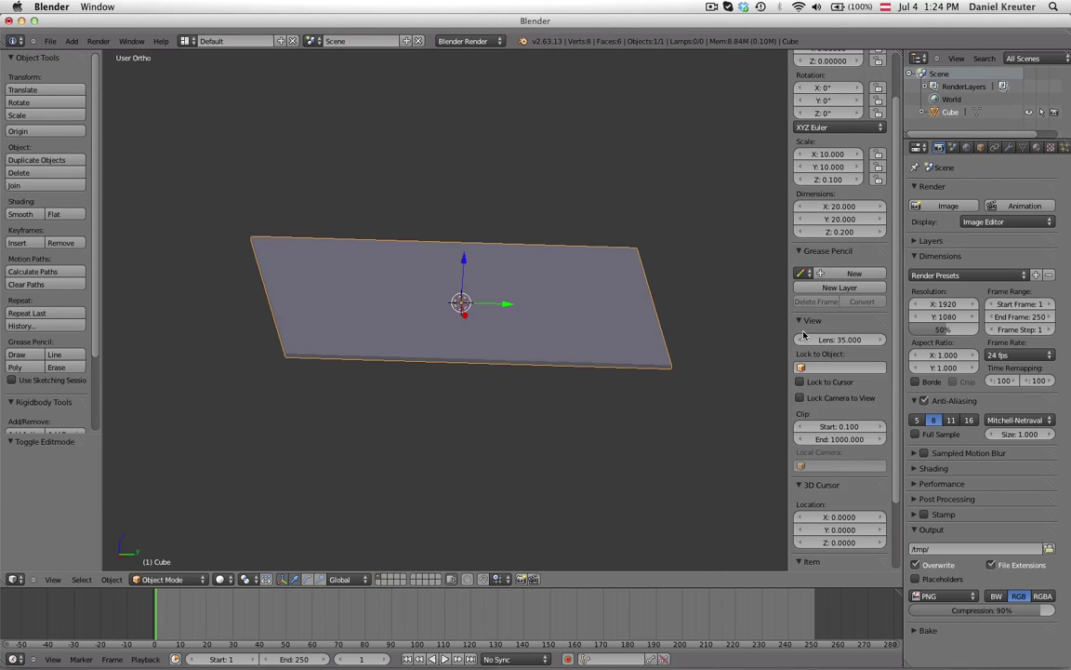
scroll(804, 335, up, 1)
key(n)
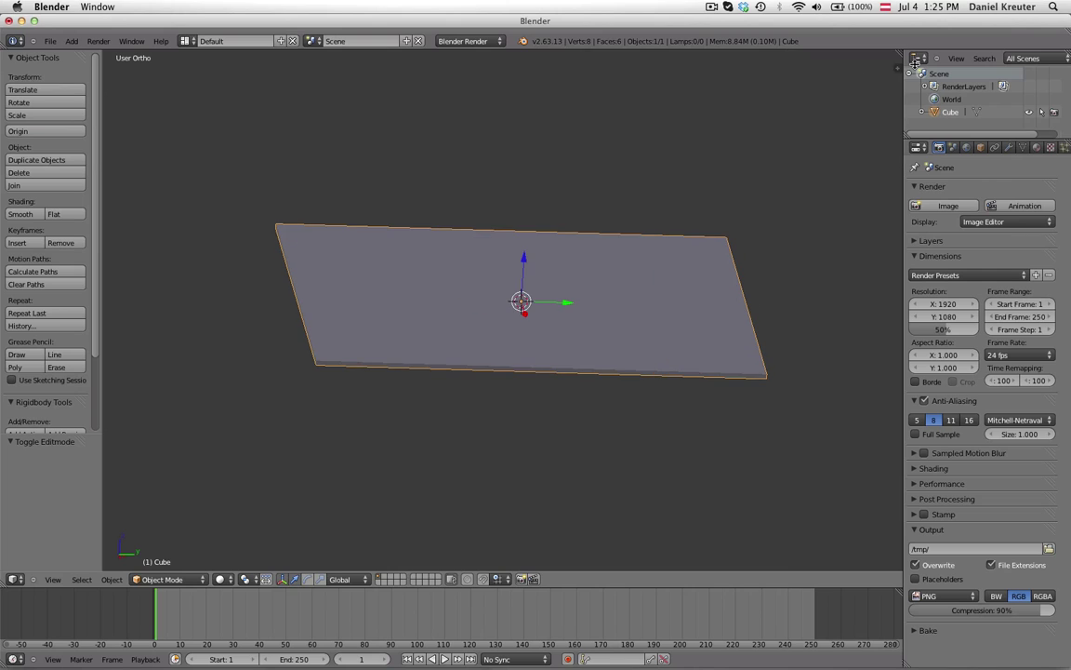
click(899, 70)
middle_drag(220, 364, 287, 422)
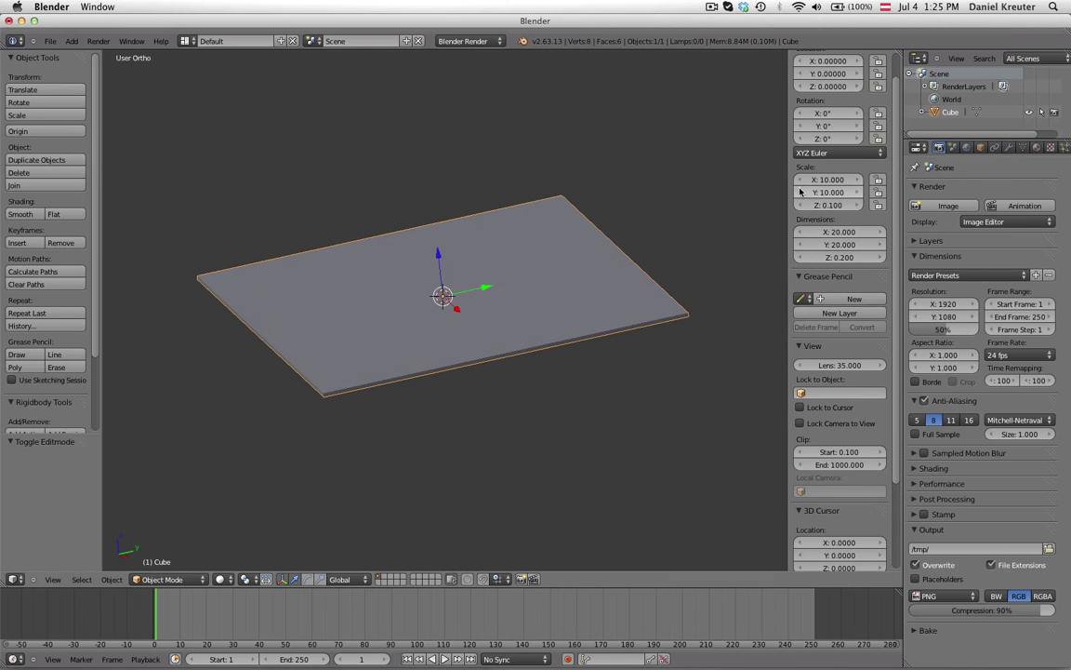
Apply the slab's scale so the object's scale values reset without altering its dimensions
shift+middle_drag(681, 262, 652, 300)
scroll(642, 293, up, 2)
middle_drag(511, 245, 534, 230)
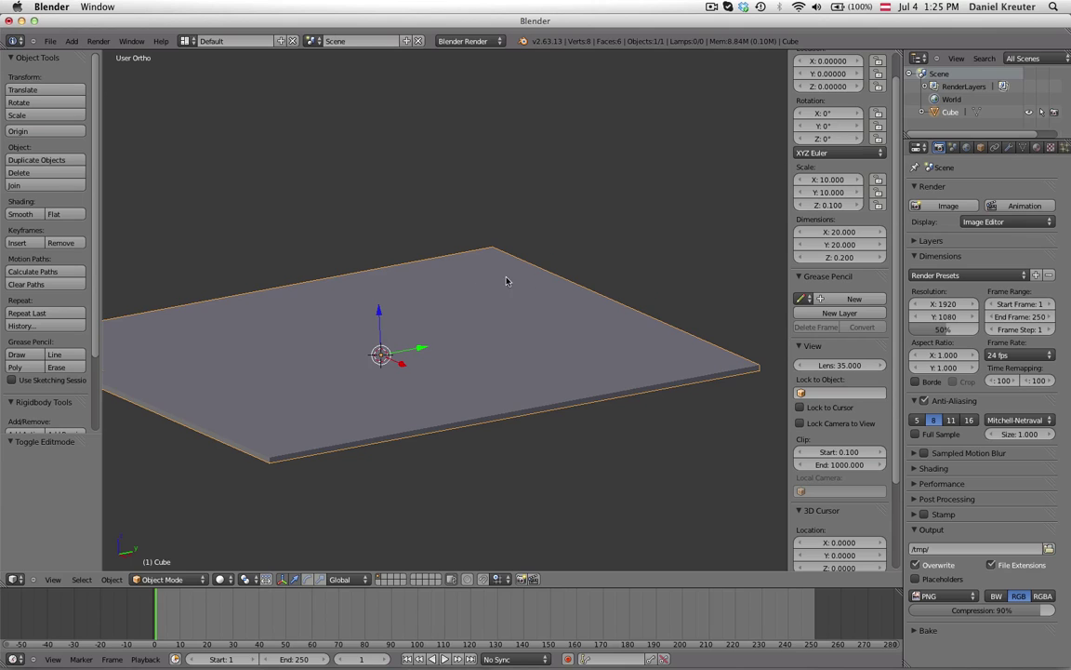
scroll(526, 256, down, 3)
shift+middle_drag(507, 281, 539, 257)
scroll(332, 261, up, 3)
middle_drag(484, 193, 512, 249)
scroll(619, 351, down, 2)
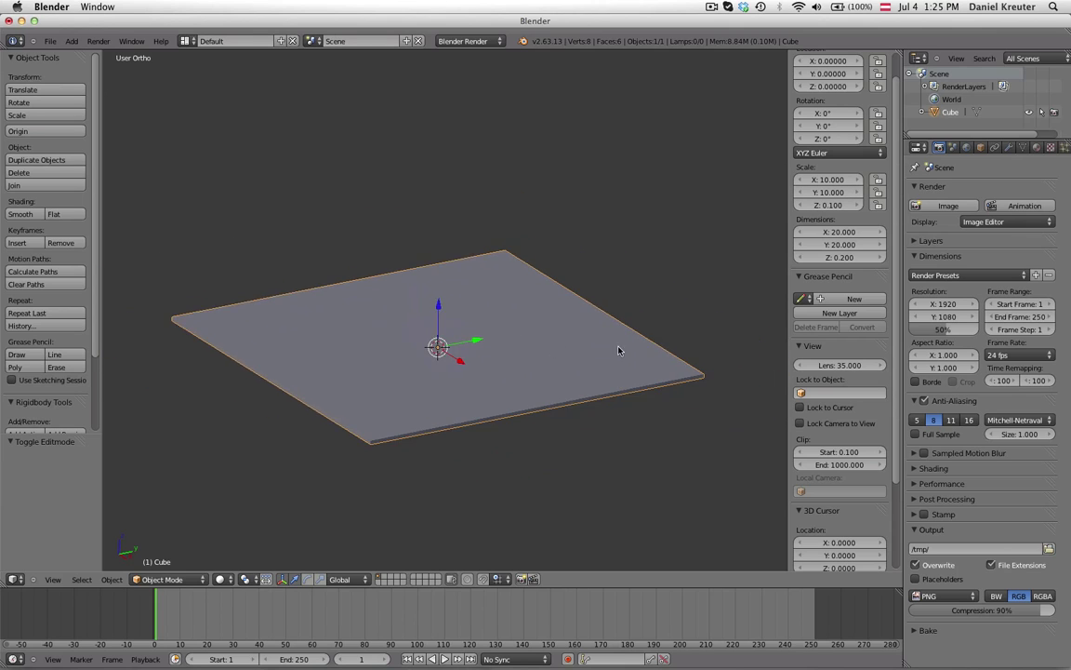
scroll(618, 350, up, 3)
key(ctrl+a)
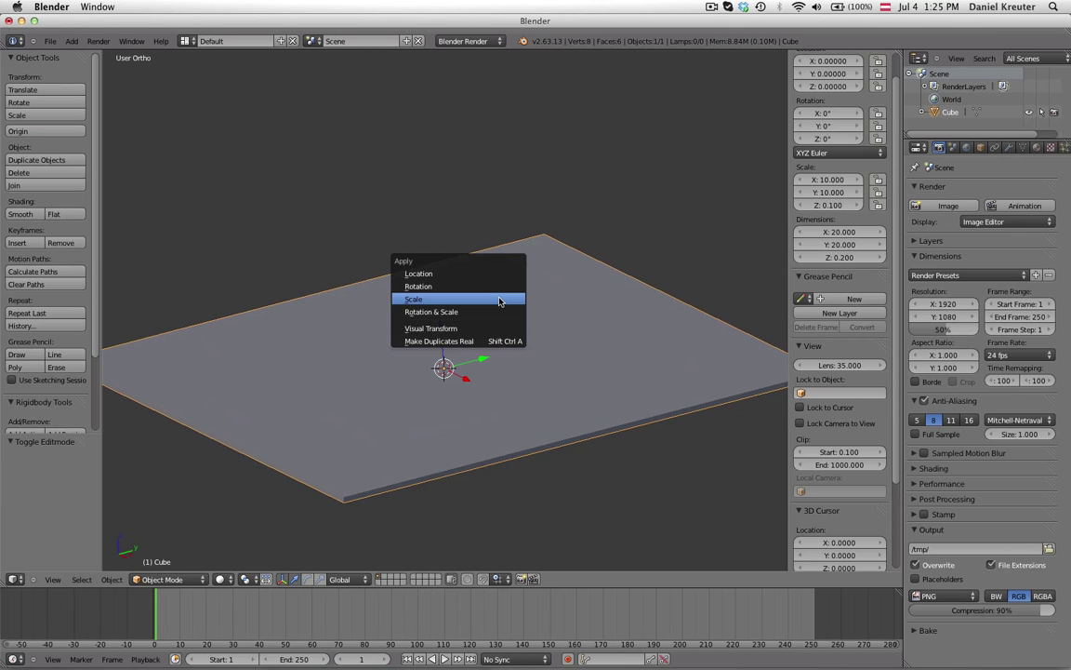
click(499, 302)
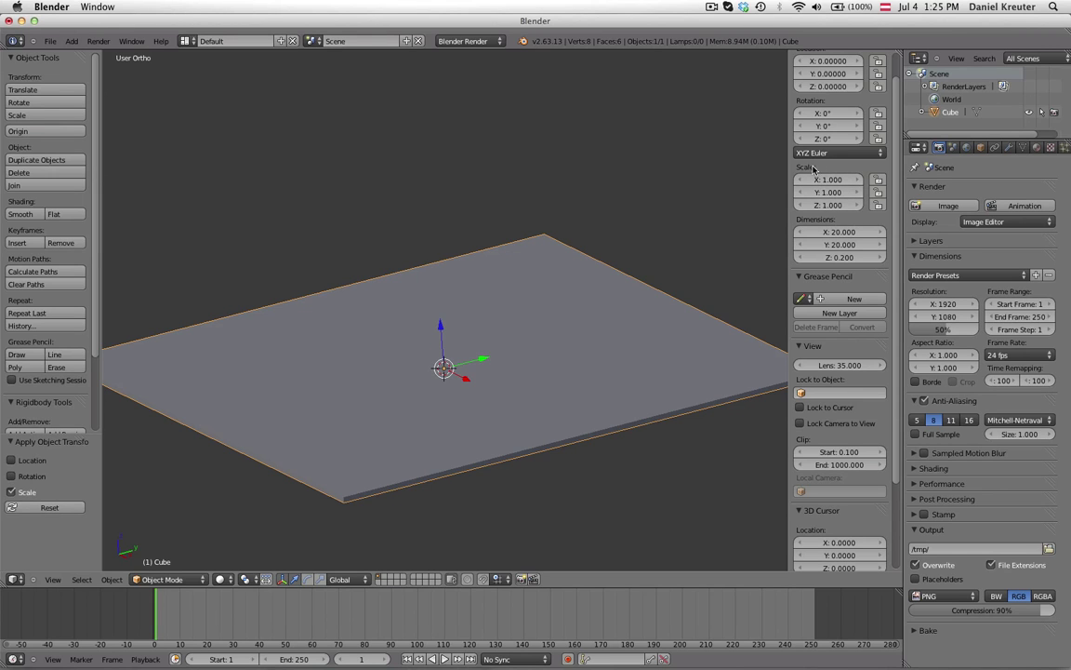
key(Tab)
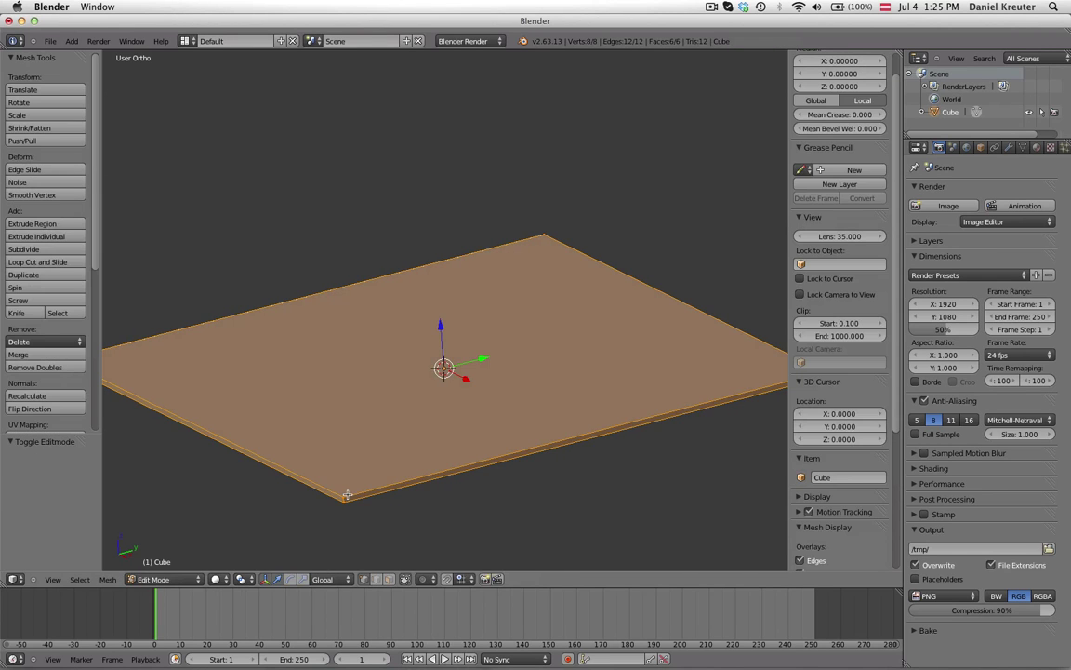
key(Tab)
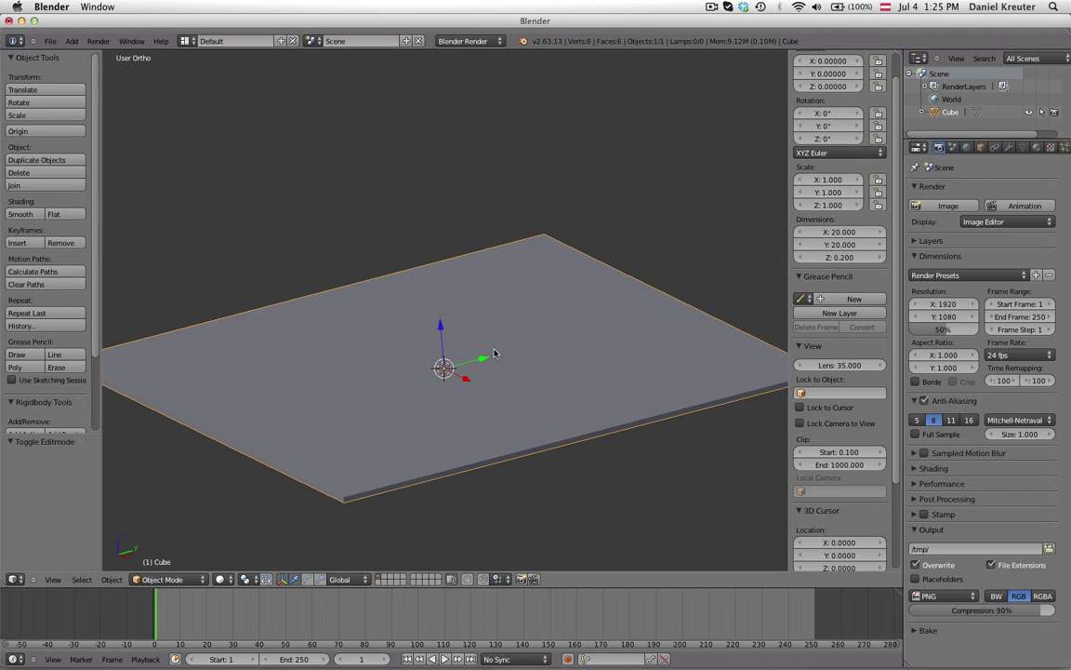
Move the slab's whole mesh down 0.1 along Z in Edit Mode, aligning its upper face with the object origin
scroll(461, 315, down, 3)
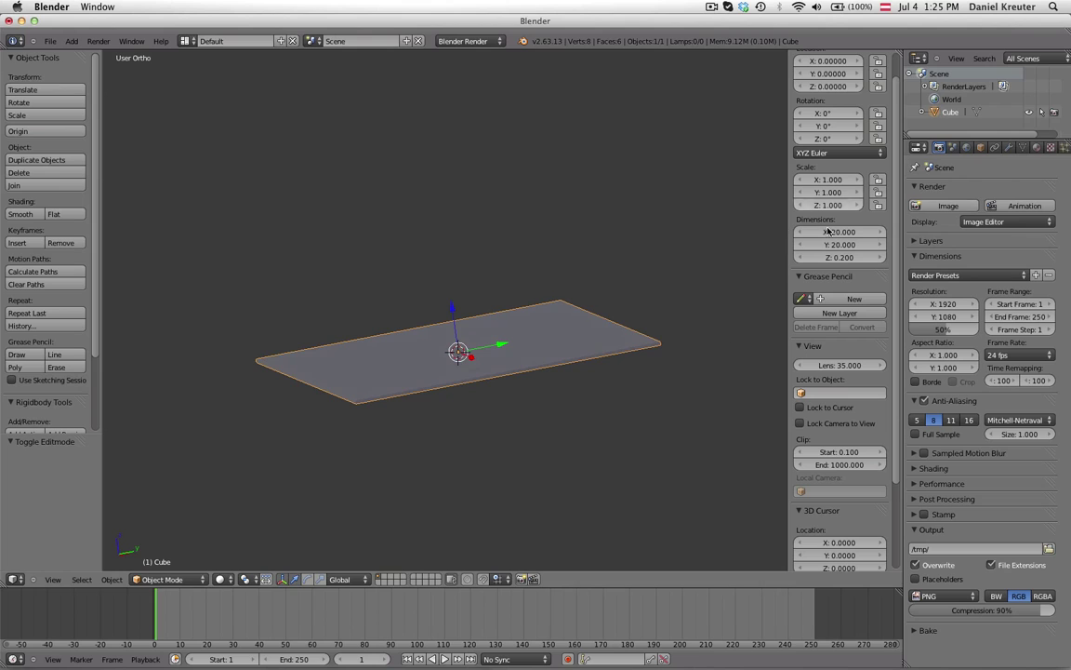
key(KP_3)
shift+middle_drag(583, 381, 577, 297)
scroll(495, 244, up, 7)
key(Tab)
scroll(477, 398, up, 4)
shift+middle_drag(494, 245, 488, 316)
scroll(495, 295, up, 3)
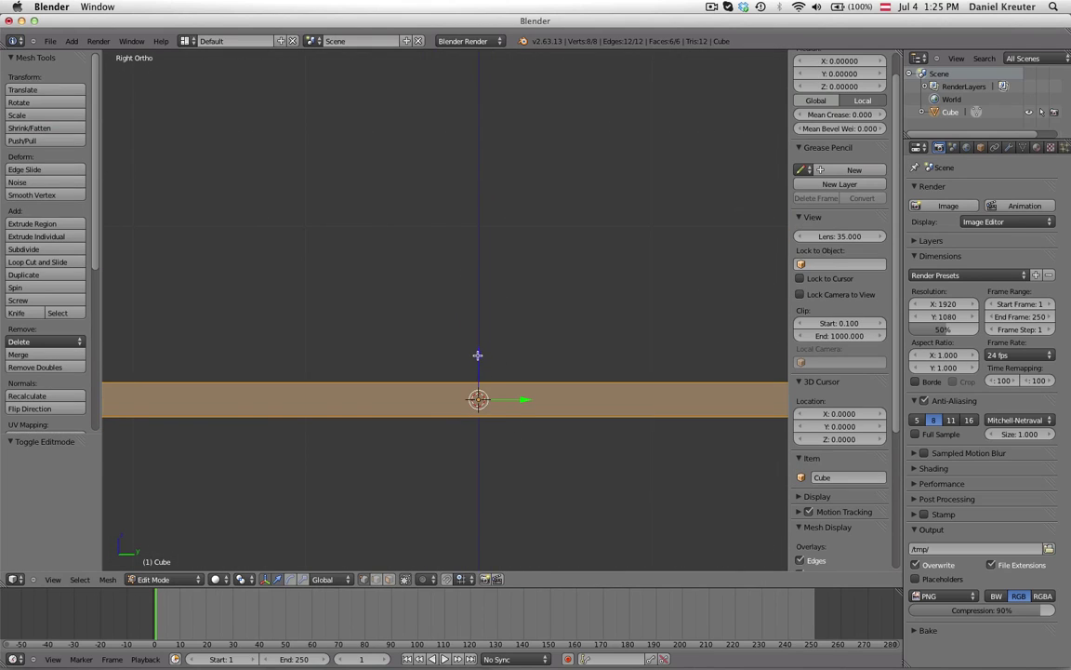
ctrl+drag(478, 353, 478, 367)
key(Tab)
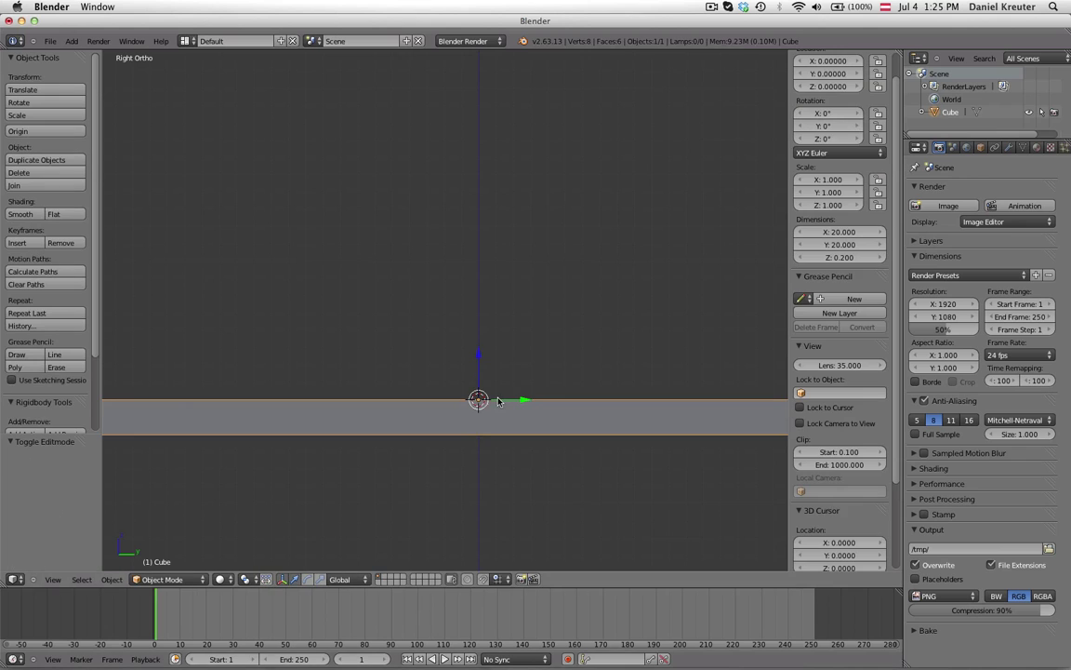
Set the slab's origin to its geometry, deselect it and check its upper face in right orthographic view
middle_drag(457, 399, 462, 369)
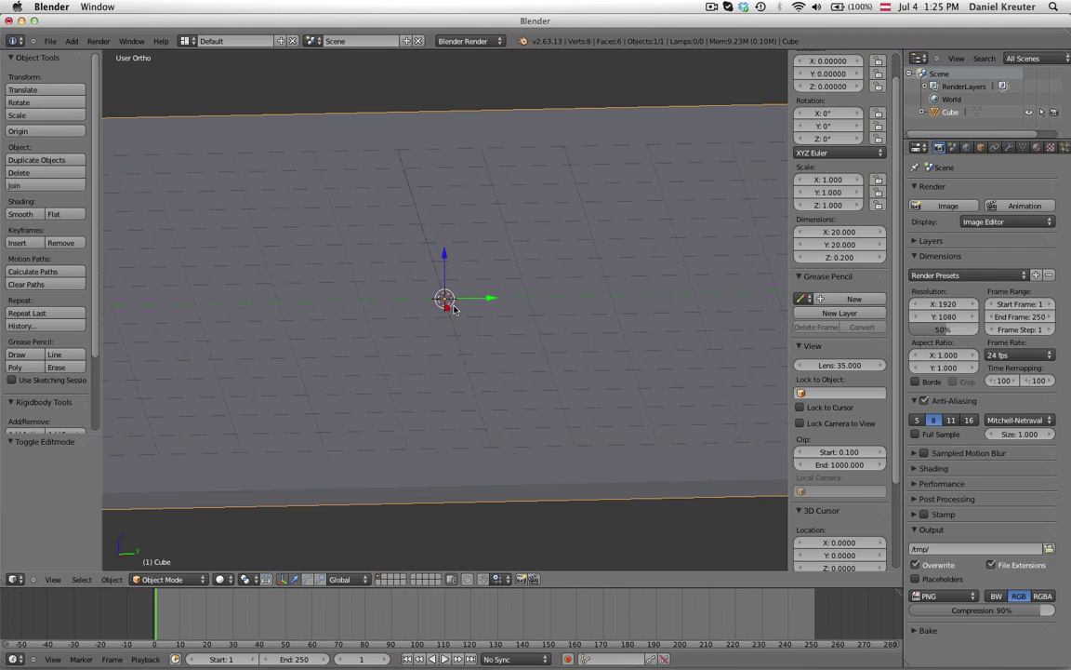
key(ctrl+shift+alt+c)
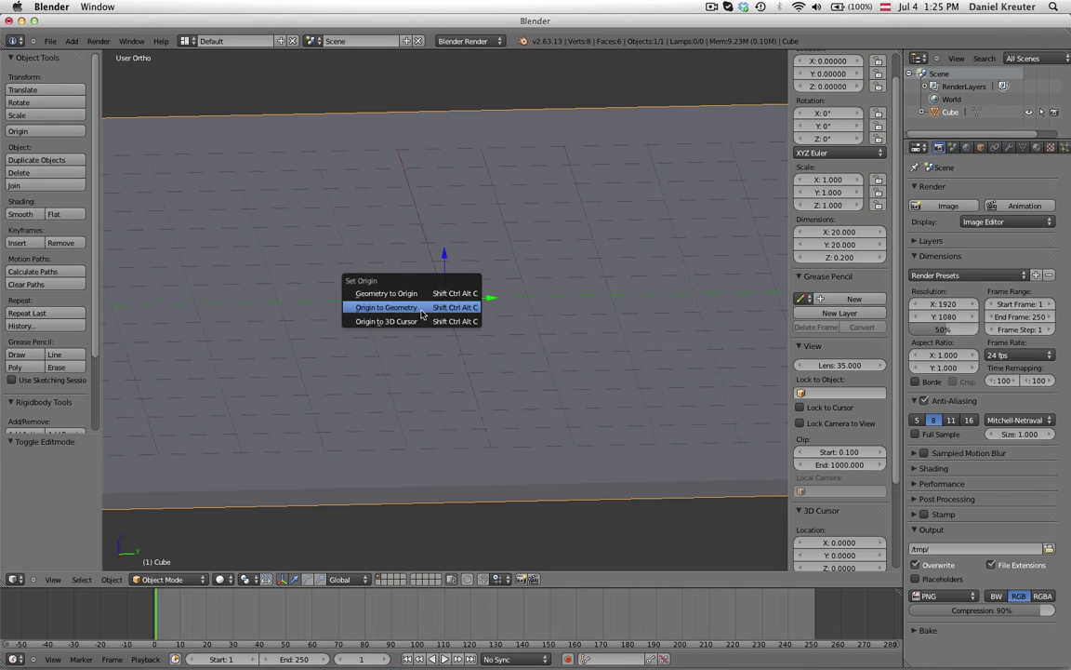
click(423, 308)
scroll(421, 315, down, 7)
key(a)
middle_drag(422, 315, 524, 314)
key(KP_3)
scroll(488, 349, up, 6)
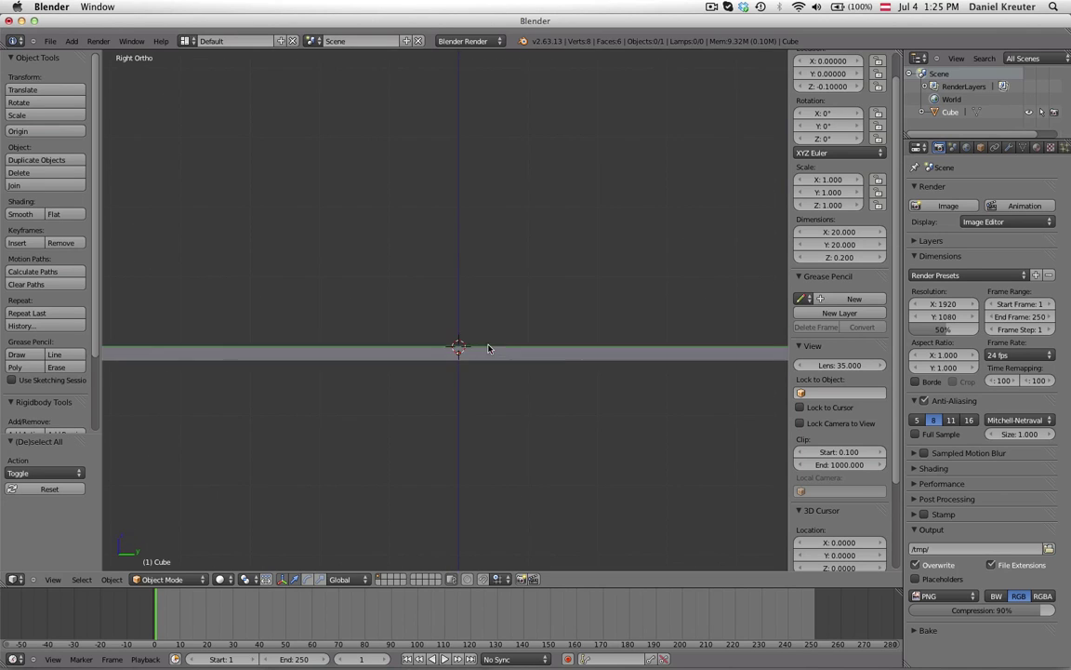
Inspect the reselected slab against the grid from several angles, and hide its transform properties
scroll(440, 402, down, 7)
key(a)
middle_drag(397, 314, 411, 363)
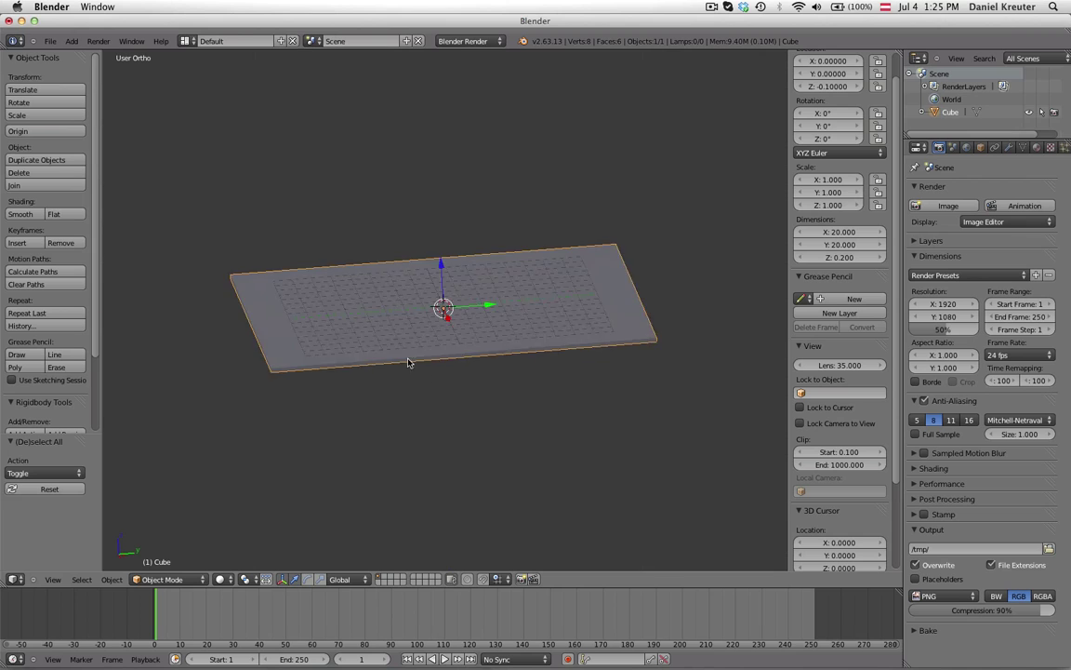
scroll(691, 268, up, 4)
scroll(691, 267, down, 4)
middle_drag(295, 344, 387, 417)
scroll(379, 376, up, 5)
scroll(379, 379, down, 5)
middle_drag(391, 376, 486, 400)
key(n)
scroll(474, 394, up, 3)
scroll(474, 395, down, 4)
Add an icosphere at the centre of the slab and scale it uniformly by 0.5
key(shift+a)
mouse_move(475, 359)
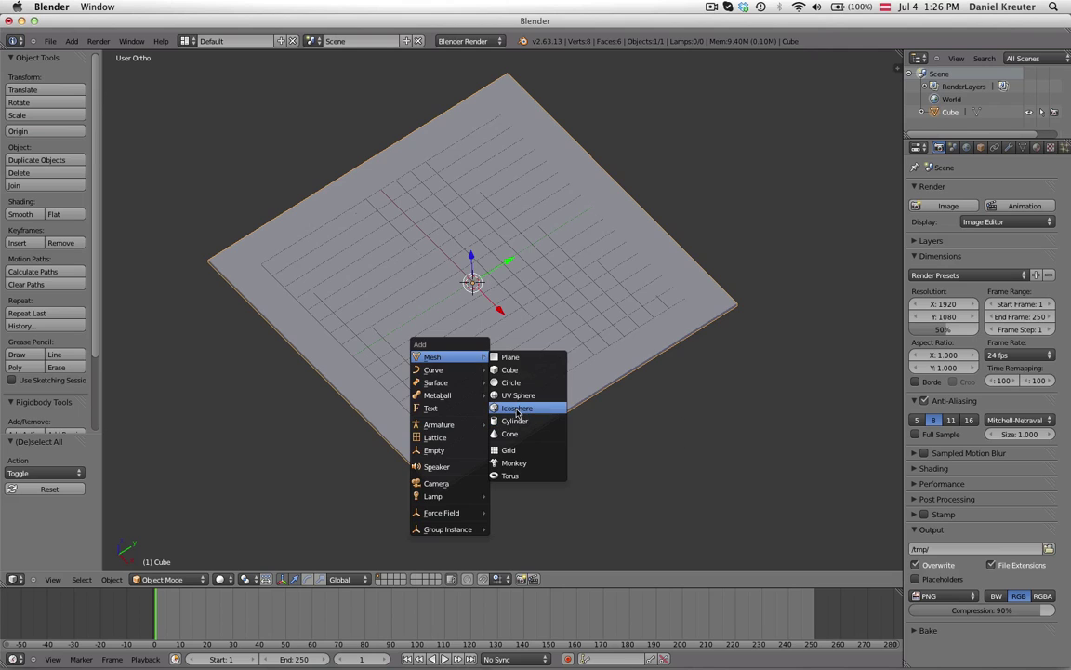
click(517, 412)
middle_drag(498, 406, 405, 309)
scroll(563, 278, up, 5)
text(s)
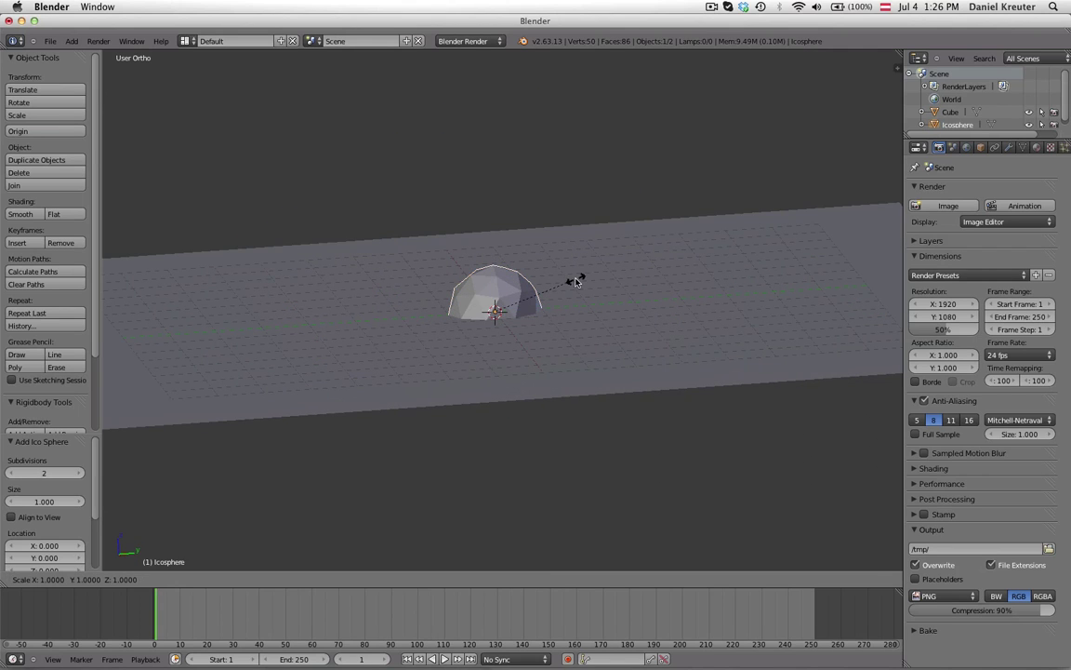
text(.5)
key(Return)
Raise the icosphere 0.5 along Z so it rests on the slab, and give it smooth shading
key(KP_3)
scroll(546, 246, up, 3)
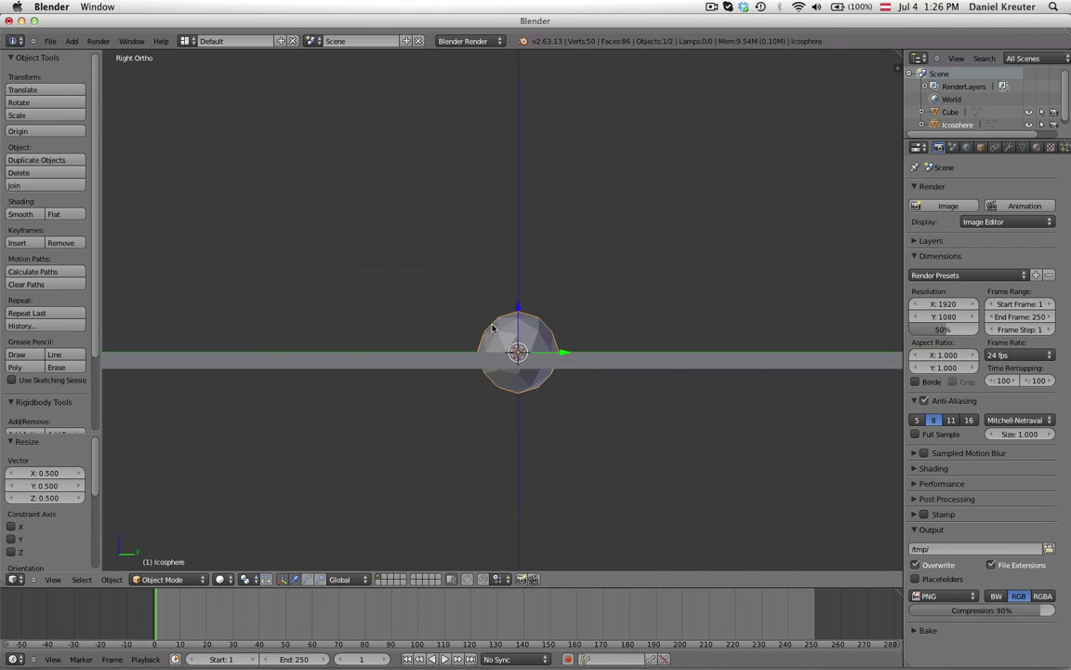
drag(517, 312, 517, 272)
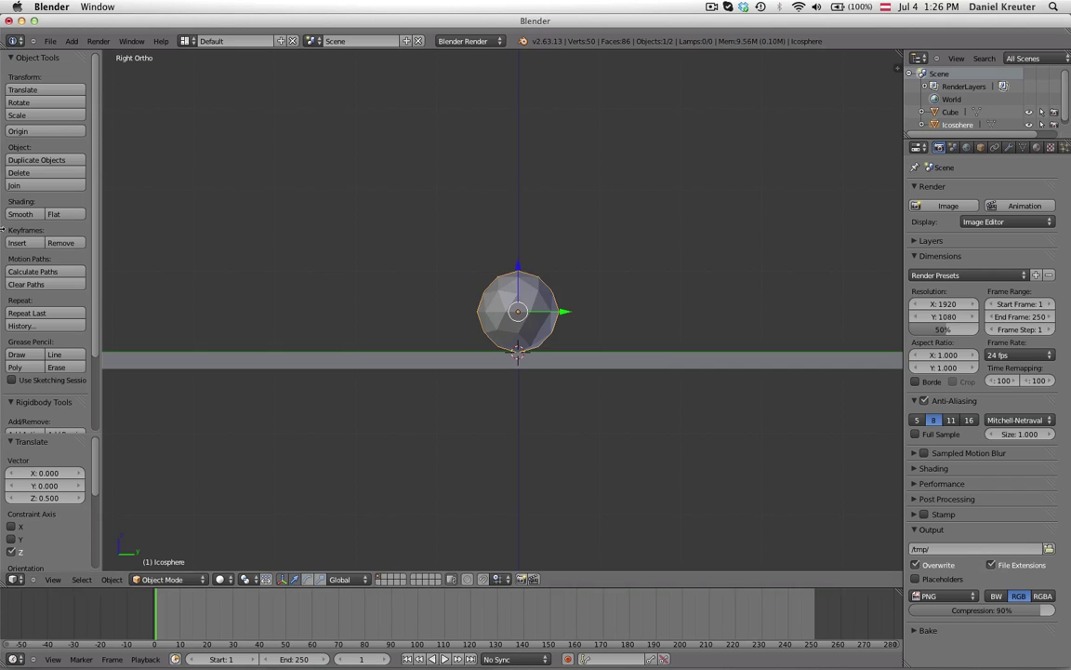
click(21, 213)
Look down on the scene from above and switch the viewport to wireframe display
scroll(521, 372, down, 5)
middle_drag(523, 377, 549, 478)
scroll(544, 446, down, 1)
middle_drag(493, 199, 540, 329)
scroll(548, 321, down, 2)
key(z)
scroll(528, 290, up, 2)
Duplicate the icosphere eight times with grid snapping to form a 3 by 3 block spaced 1 unit apart
key(shift+d)
ctrl+click(500, 328)
key(shift+d)
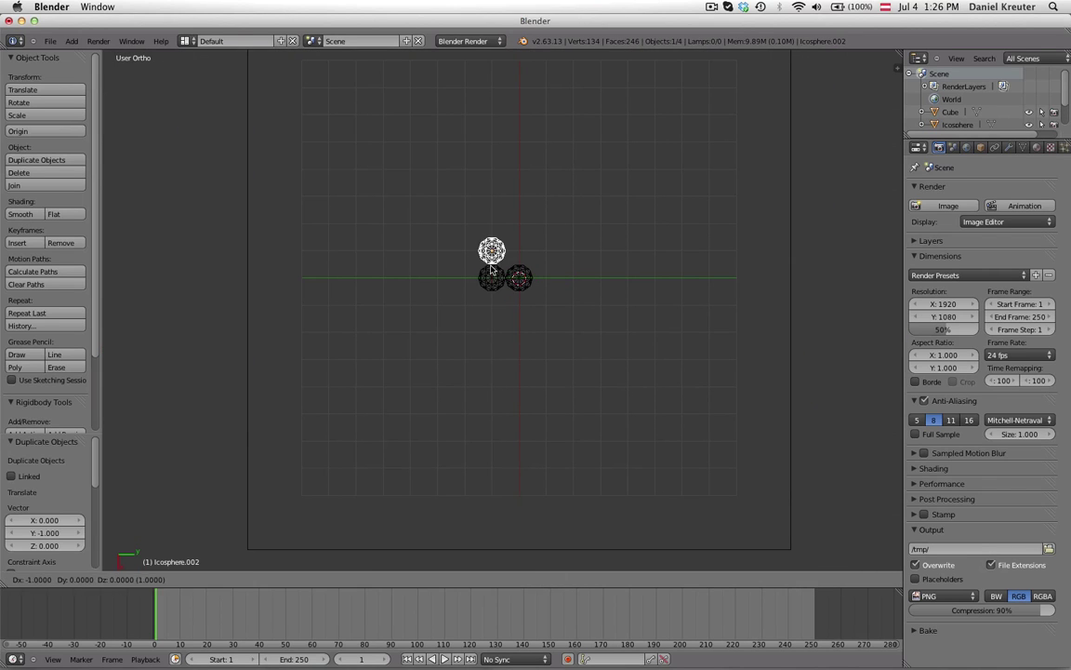
ctrl+click(498, 268)
key(shift+d)
ctrl+click(523, 262)
key(shift+d)
ctrl+click(521, 338)
key(shift+d)
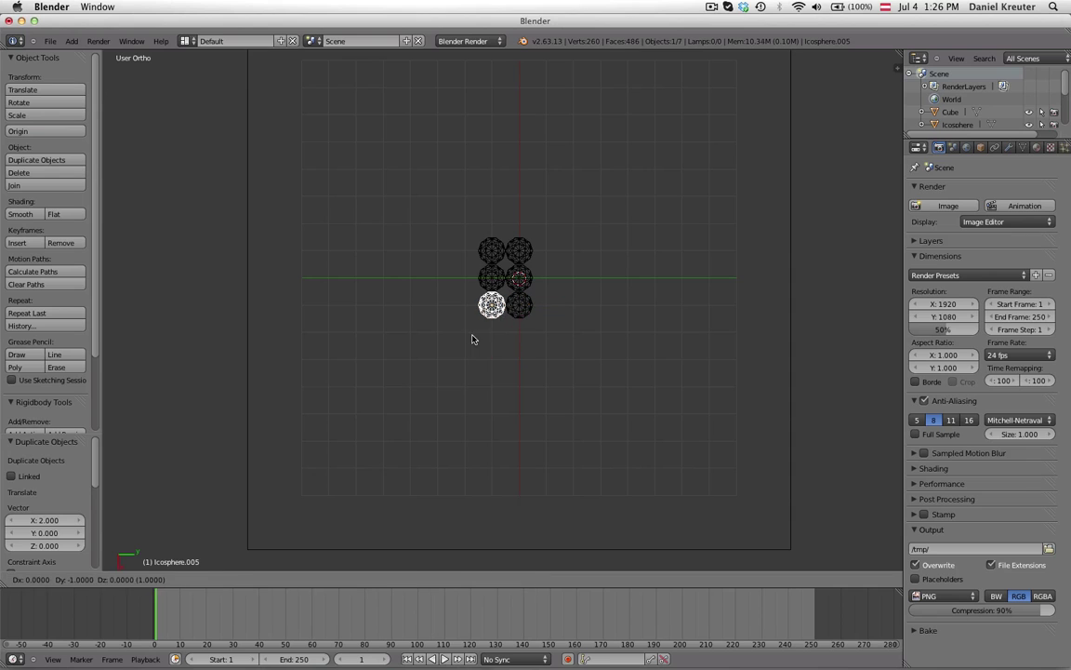
ctrl+click(467, 340)
key(shift+d)
ctrl+click(432, 336)
key(shift+d)
ctrl+click(431, 289)
key(shift+d)
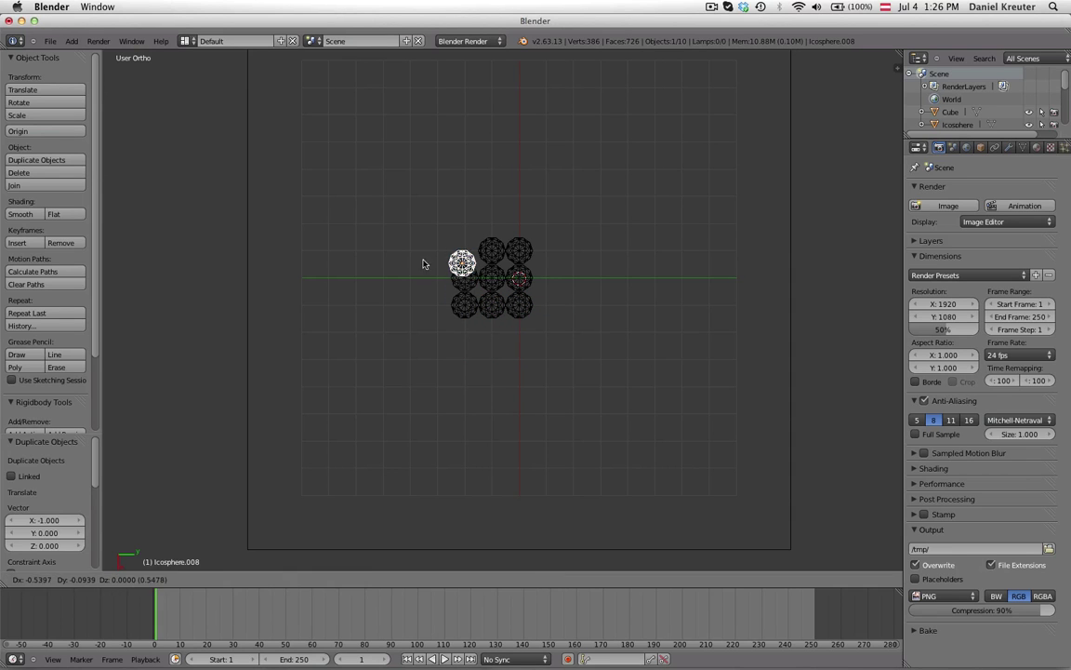
ctrl+click(423, 249)
Select the nine spheres and duplicate the block by 3 and then -6 units along X, forming a 3 by 9 strip
key(a)
key(a)
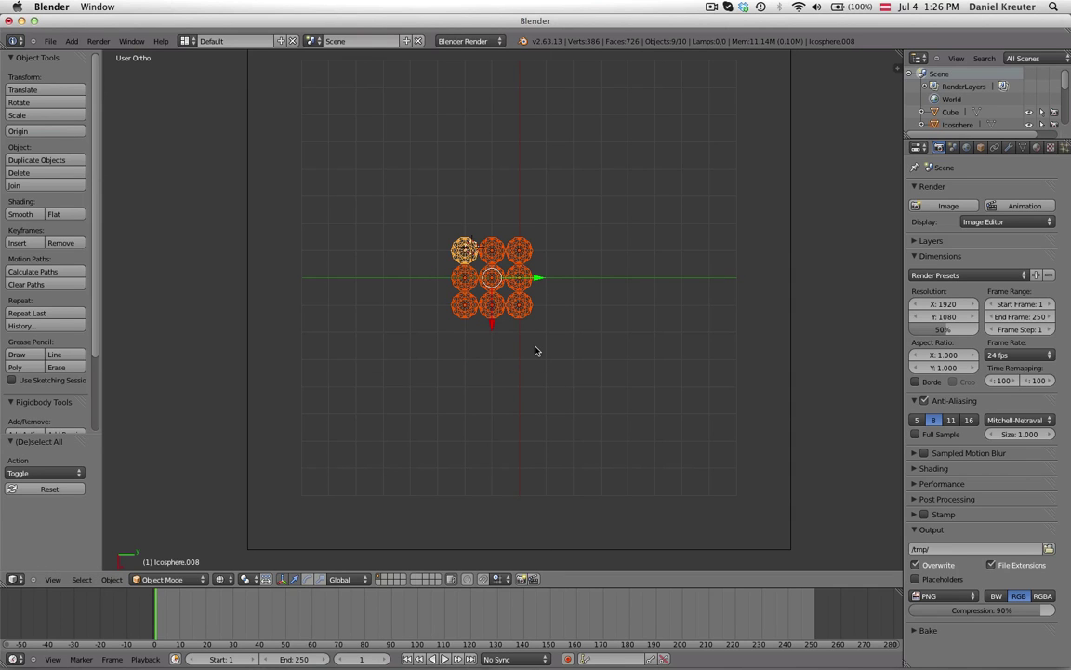
key(a)
key(b)
drag(555, 378, 401, 169)
key(shift+d)
ctrl+click(457, 308)
key(shift+d)
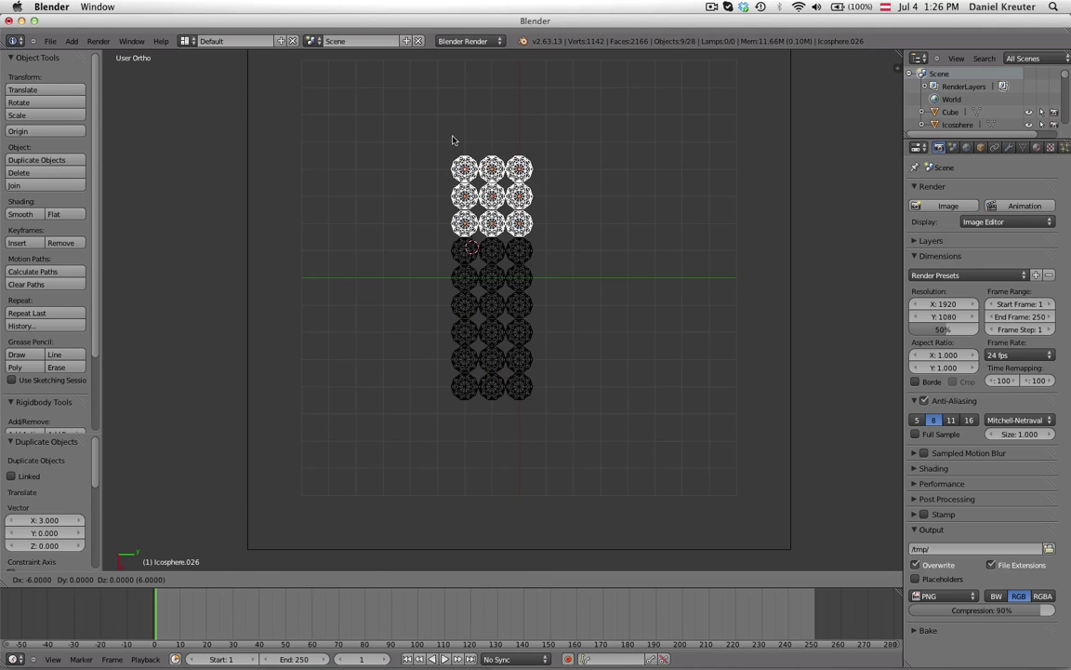
ctrl+click(453, 141)
Shift all 27 spheres 1 unit along negative Y and duplicate them 3 units further into a 6 by 9 grid
key(a)
key(b)
drag(552, 448, 393, 108)
ctrl+drag(537, 279, 508, 283)
key(shift+d)
ctrl+click(428, 290)
key(a)
Add a monkey mesh at the 3D cursor and scale it uniformly by 0.5
scroll(447, 277, down, 3)
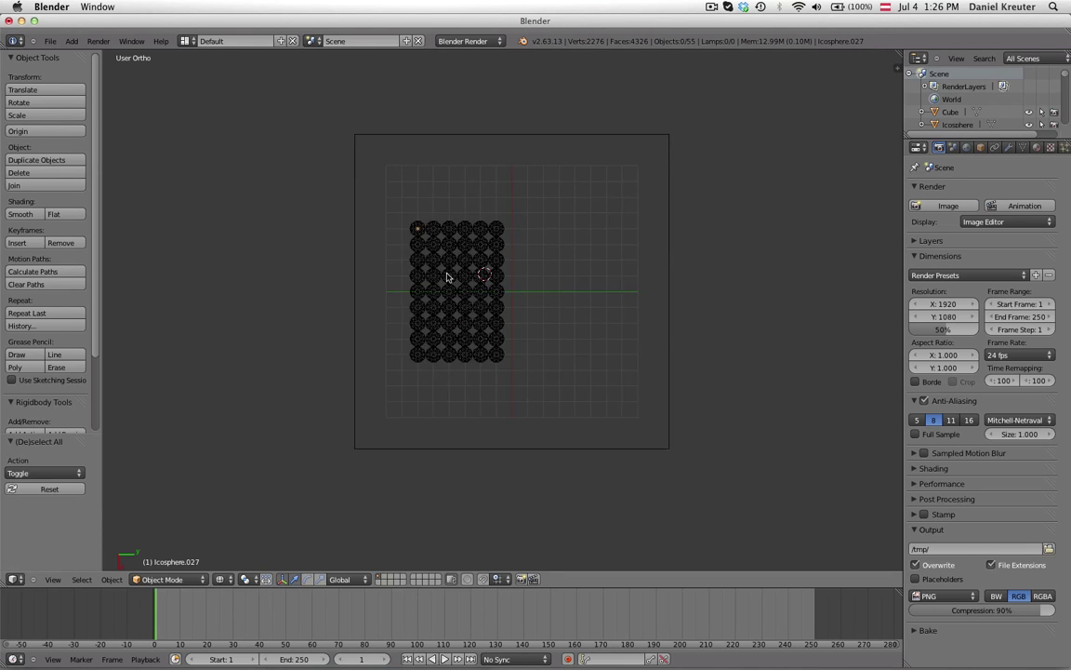
scroll(444, 251, up, 4)
scroll(442, 344, down, 5)
middle_drag(443, 377, 505, 227)
scroll(508, 307, up, 6)
key(shift+a)
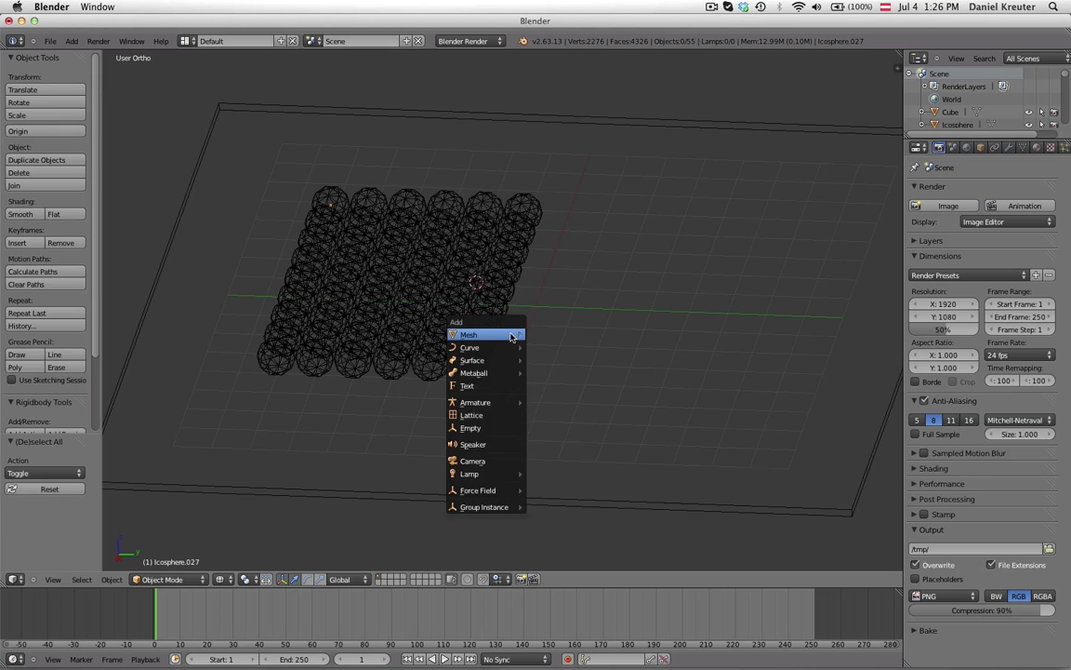
key(shift+a)
mouse_move(457, 298)
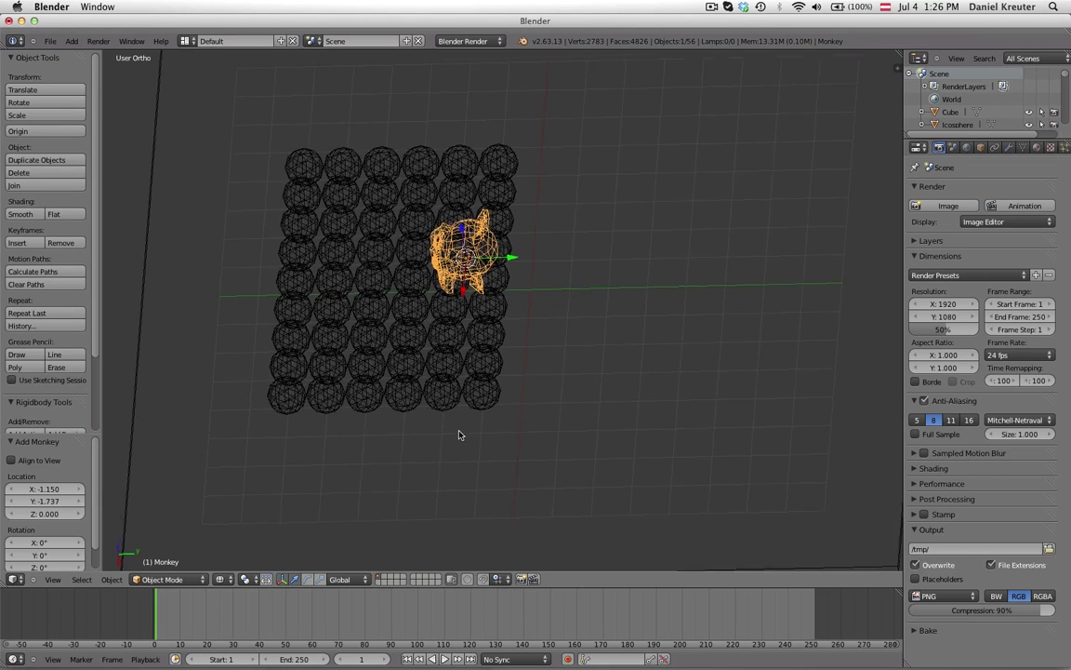
middle_drag(459, 435, 524, 298)
text(s.5)
key(Return)
scroll(205, 449, down, 1)
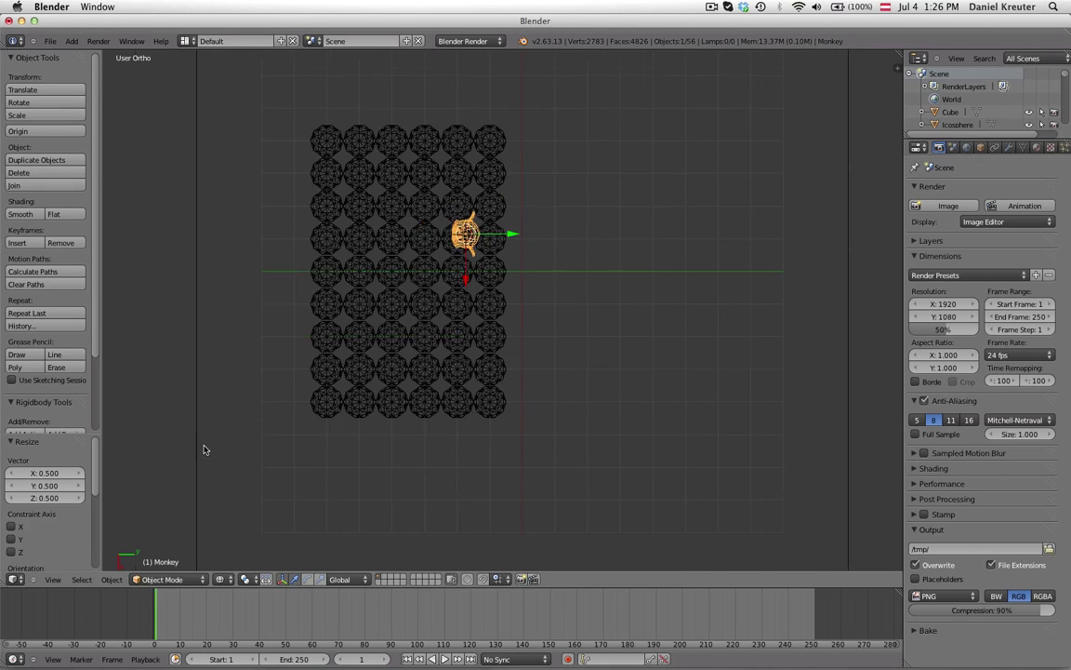
Clear the monkey's location so it sits at the world origin, shown in right orthographic view
scroll(205, 450, down, 1)
middle_drag(500, 409, 509, 160)
key(alt+g)
scroll(577, 353, up, 4)
key(g)
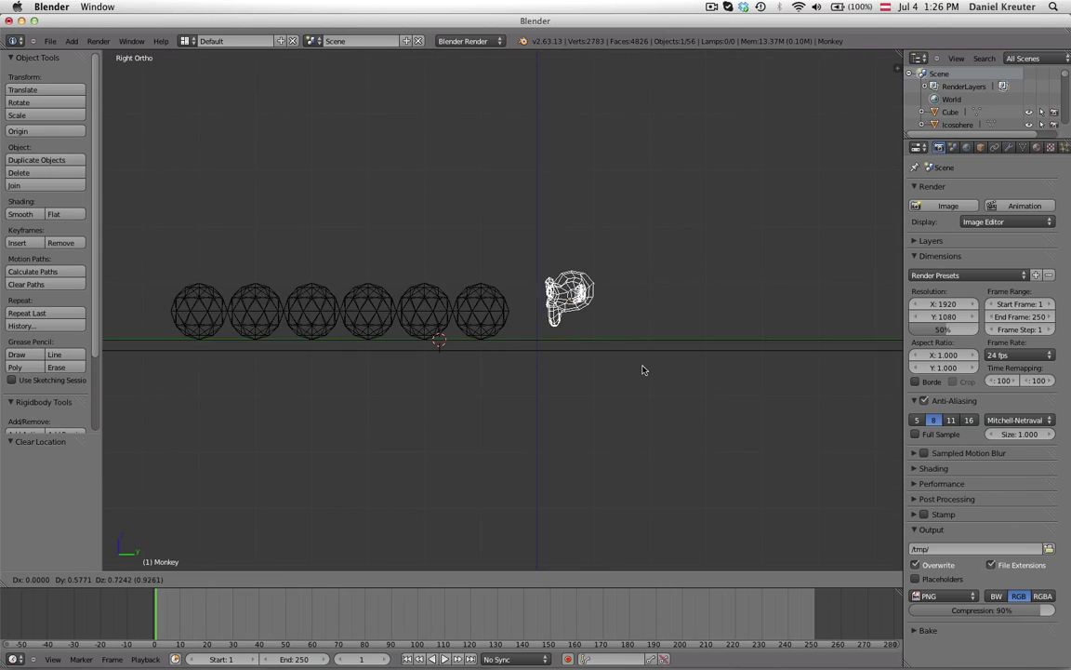
right_click(666, 382)
Move the monkey 1 unit along Y and about 0.5 up along Z, and tilt it 35 degrees around X
ctrl+drag(578, 343, 634, 345)
ctrl+drag(594, 304, 595, 277)
key(r)
ctrl+click(679, 308)
Duplicate the monkey 1 unit along negative X and rotate the copy by 65 degrees in the view from above
scroll(673, 305, down, 5)
middle_drag(493, 165, 578, 357)
shift+middle_drag(552, 283, 511, 321)
scroll(510, 313, up, 3)
key(shift+d)
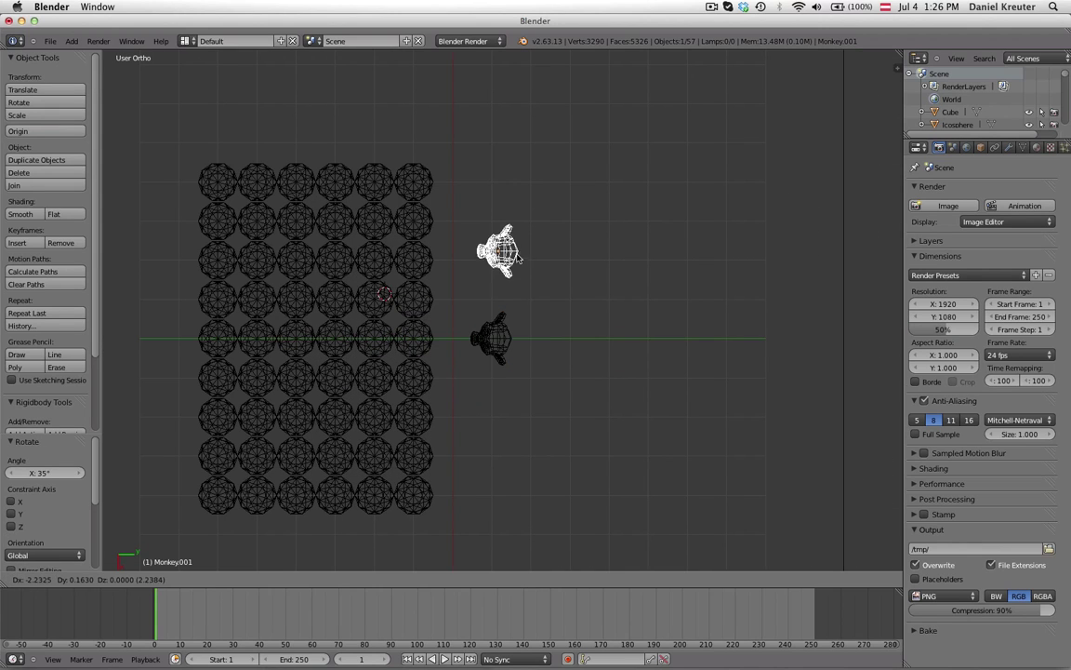
ctrl+click(507, 297)
key(r)
ctrl+click(551, 350)
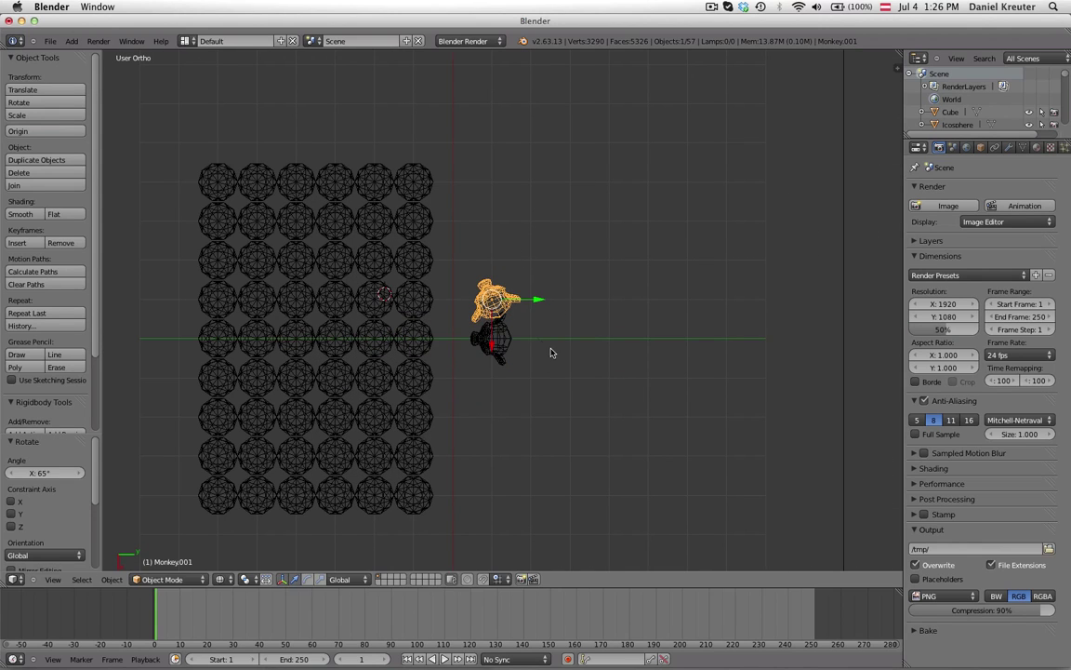
Scale the original monkey by about 0.635, rotate it in the view from above and fine-tune its size
scroll(515, 337, up, 4)
shift+right_click(509, 317)
right_click(515, 335)
key(s)
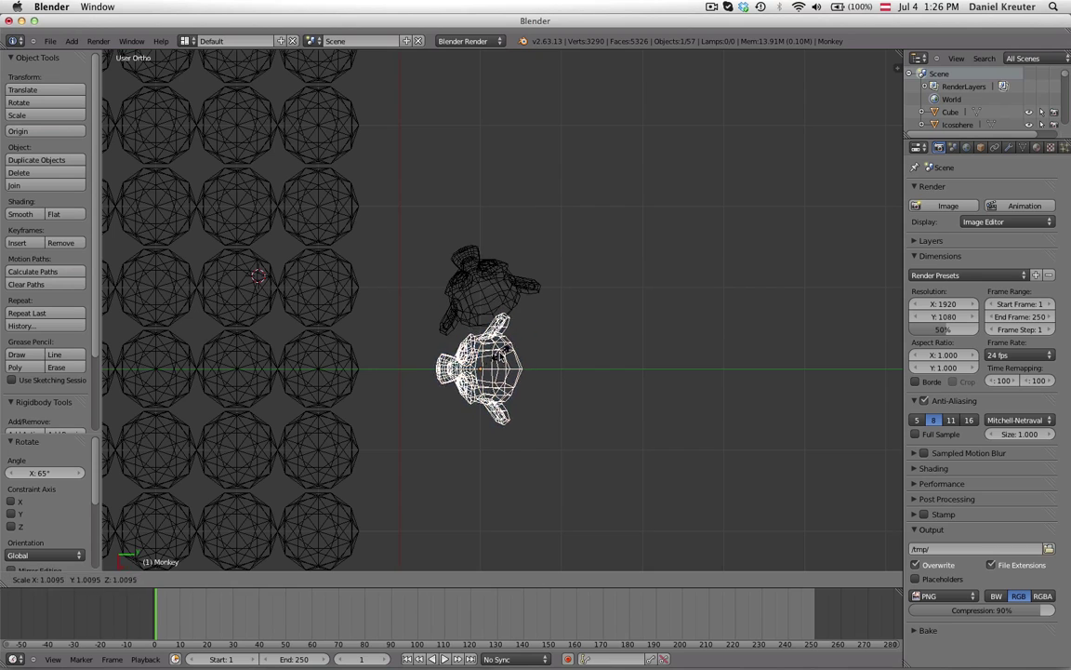
click(554, 336)
key(r)
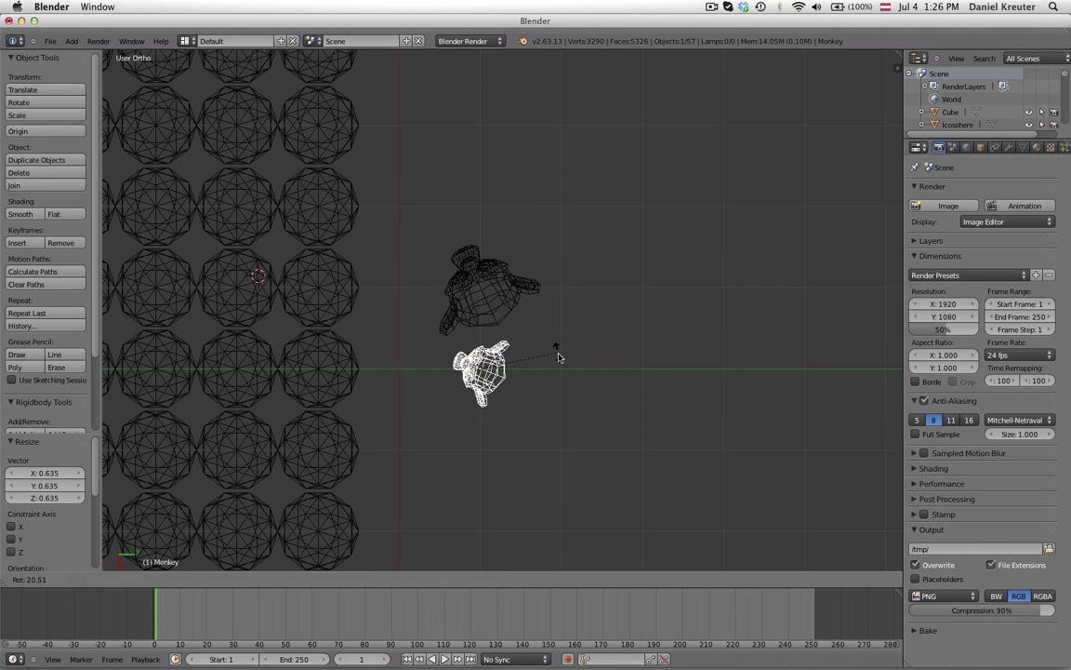
click(562, 372)
key(s)
click(587, 322)
Duplicate both monkeys as a pair 1 unit along Y and shift the copies 2 units along X
shift+right_click(503, 299)
scroll(511, 359, down, 7)
key(shift+d)
ctrl+click(544, 373)
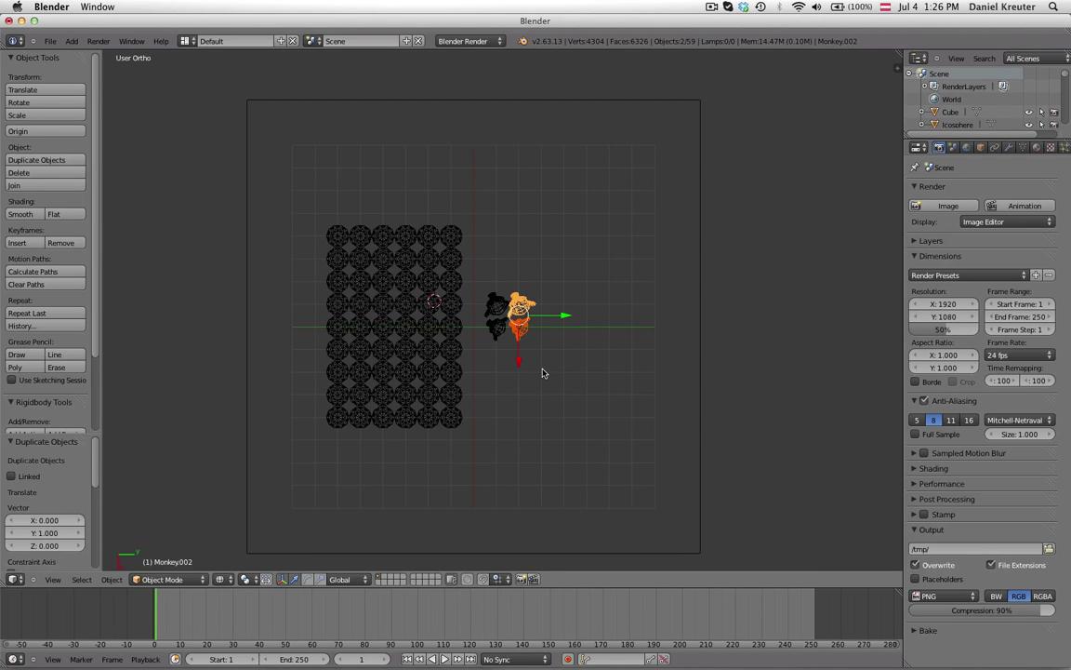
key(g)
ctrl+click(542, 379)
Add three more copies of the monkey pair, offsetting them successively by X 2 and Y -1, Y 2, and X -4
key(shift+d)
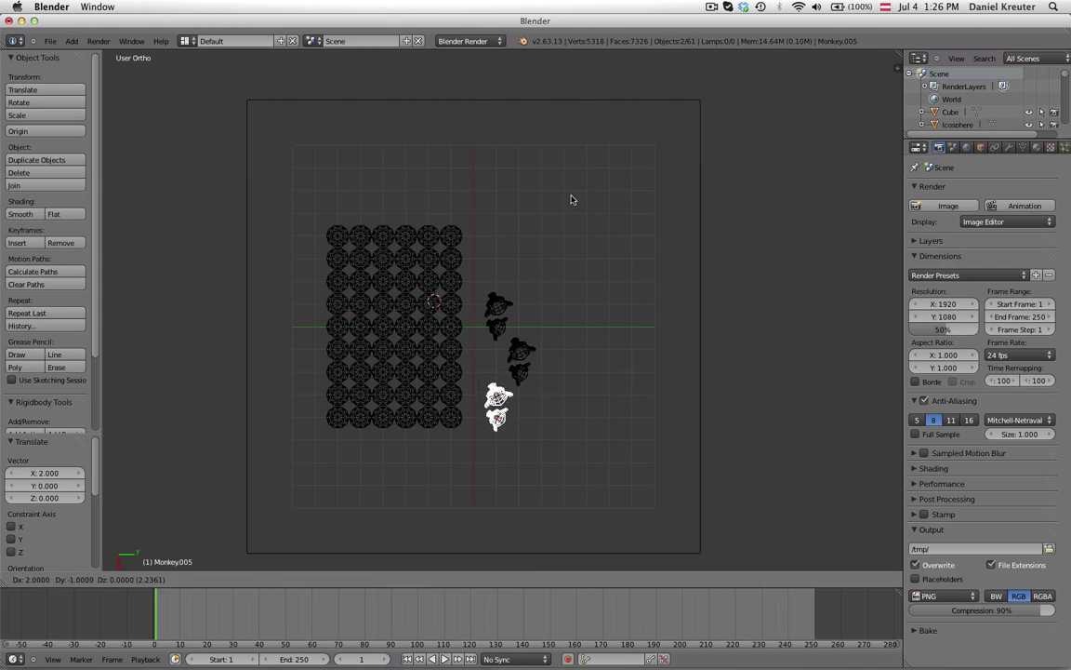
ctrl+click(551, 271)
key(shift+d)
ctrl+click(602, 272)
key(shift+d)
ctrl+click(603, 170)
Duplicate the monkey pair twice diagonally towards negative X and Y, and once more by X 2 and Y 3
key(shift+d)
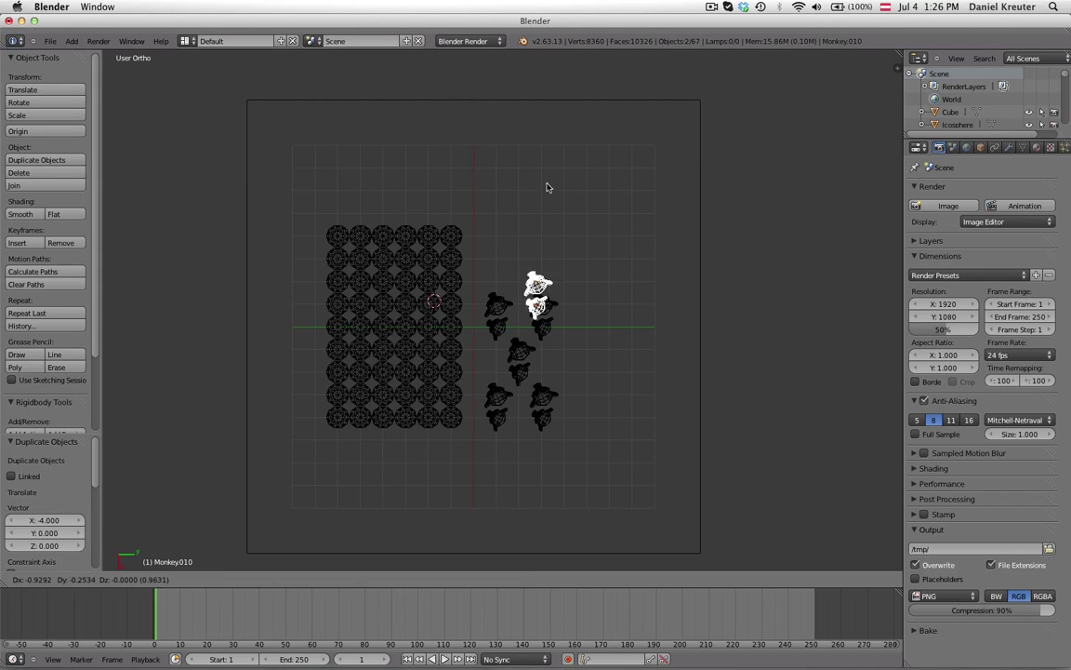
ctrl+click(532, 168)
key(shift+d)
ctrl+click(508, 132)
key(shift+d)
ctrl+click(582, 177)
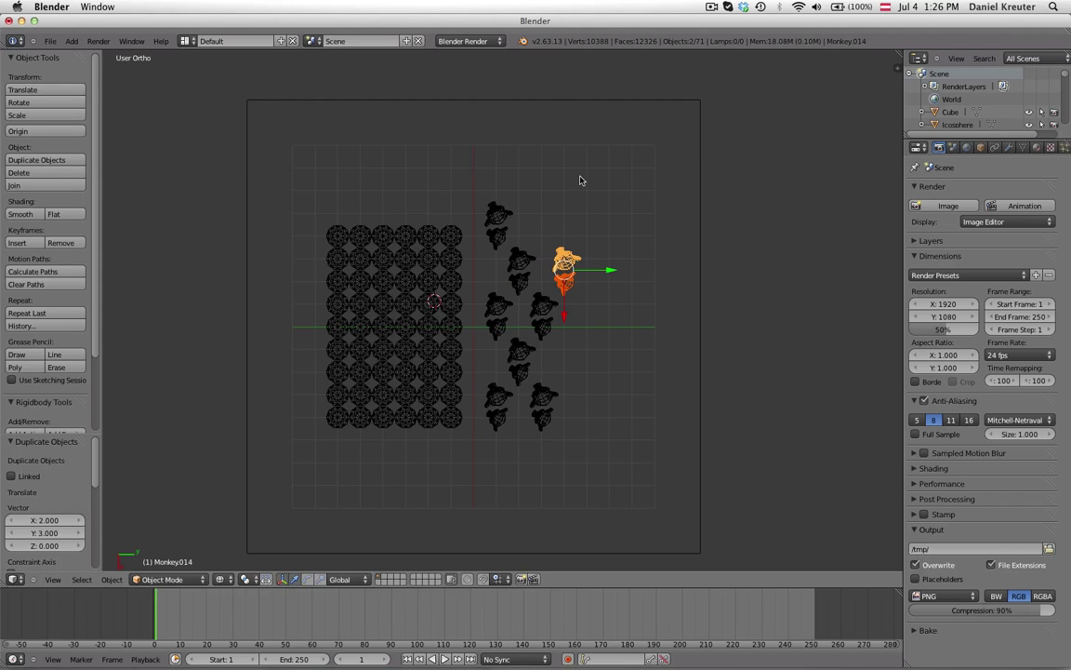
Place three further monkey pair copies, offset successively by X 3 and Y 2, X 1 and Y -2, and X 3 and Y 2
key(shift+d)
ctrl+click(625, 265)
key(shift+d)
ctrl+click(564, 310)
key(shift+d)
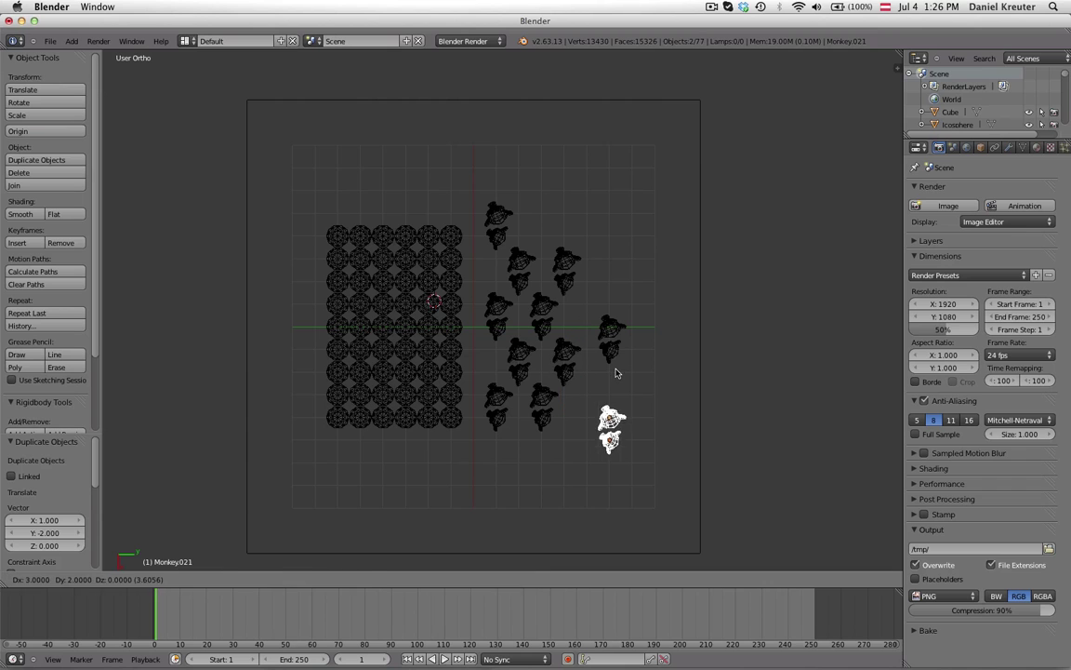
ctrl+click(617, 374)
Duplicate the monkey pair by X -6, and duplicate that copy by X -3 and Y -1
key(shift+d)
click(598, 191)
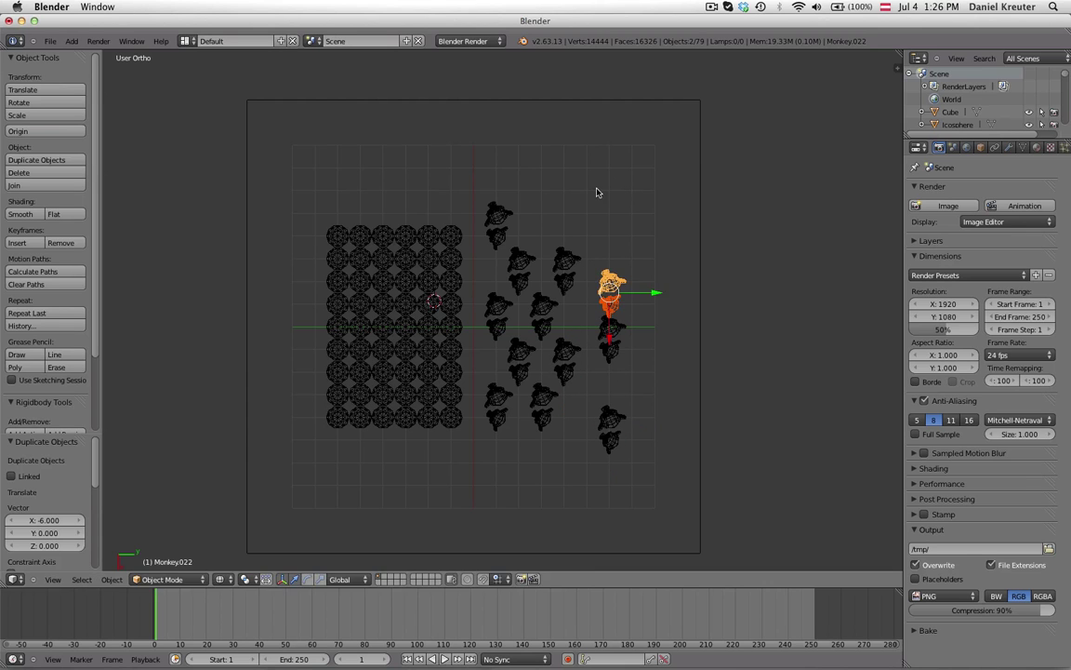
key(shift+d)
ctrl+click(575, 138)
Move the upper monkey pair in the outermost column slightly along negative X, away from the pair below, and deselect everything
scroll(612, 282, up, 6)
right_click(820, 225)
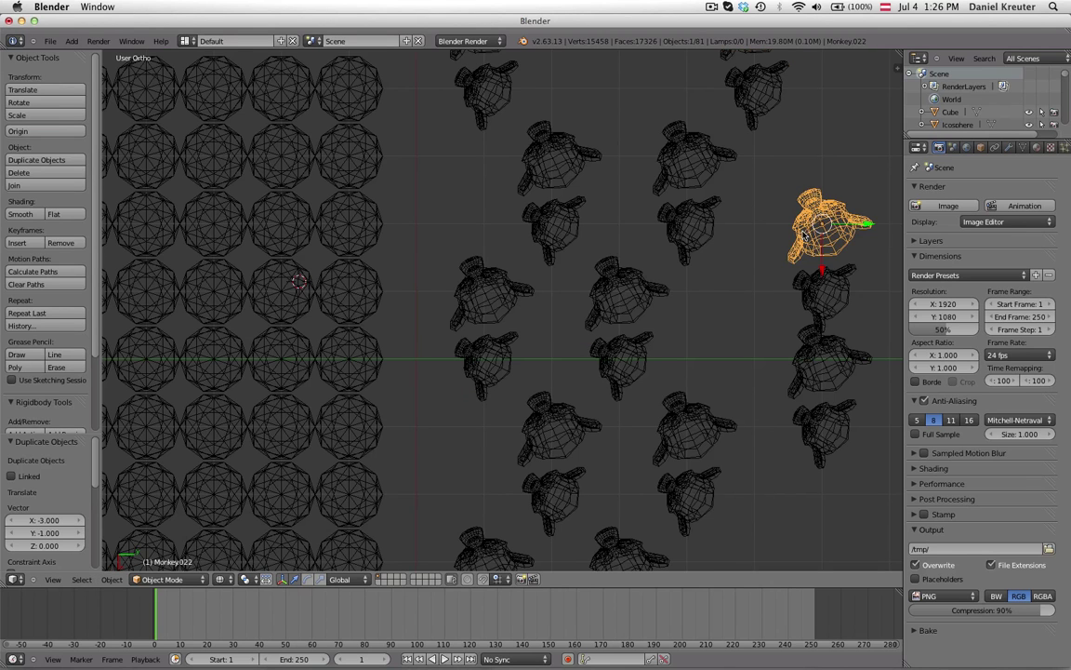
shift+right_click(815, 293)
key(g)
ctrl+click(507, 331)
scroll(507, 330, down, 6)
key(a)
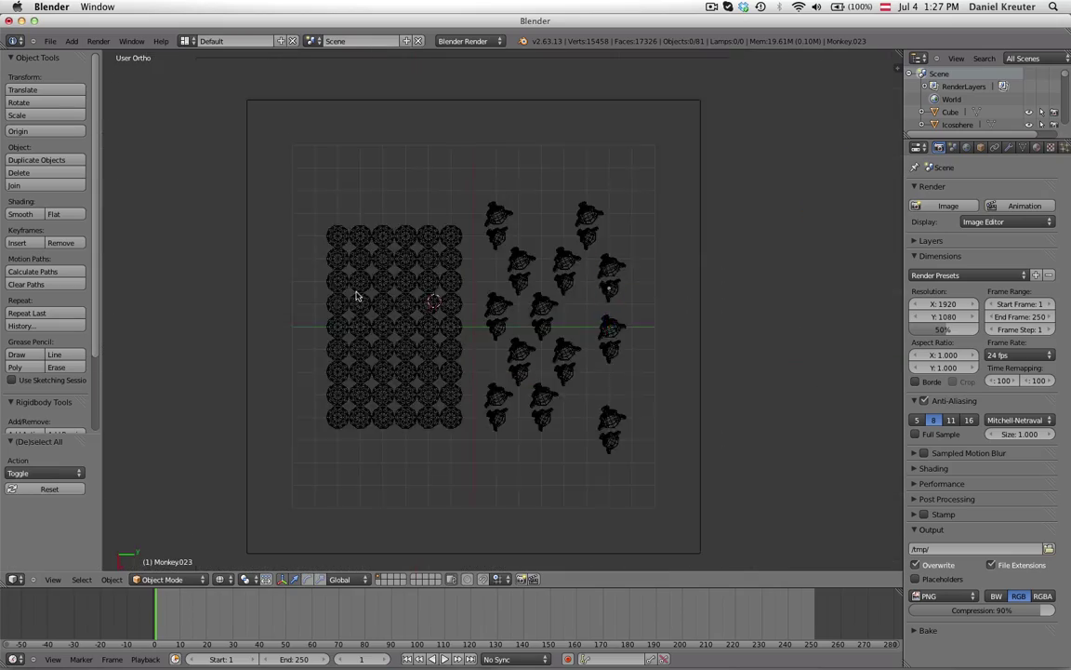
Examine the arrangement of spheres and monkeys on the slab in solid shading from several angles
middle_drag(376, 326, 400, 340)
scroll(448, 418, down, 2)
middle_drag(447, 419, 460, 440)
scroll(459, 440, up, 2)
key(z)
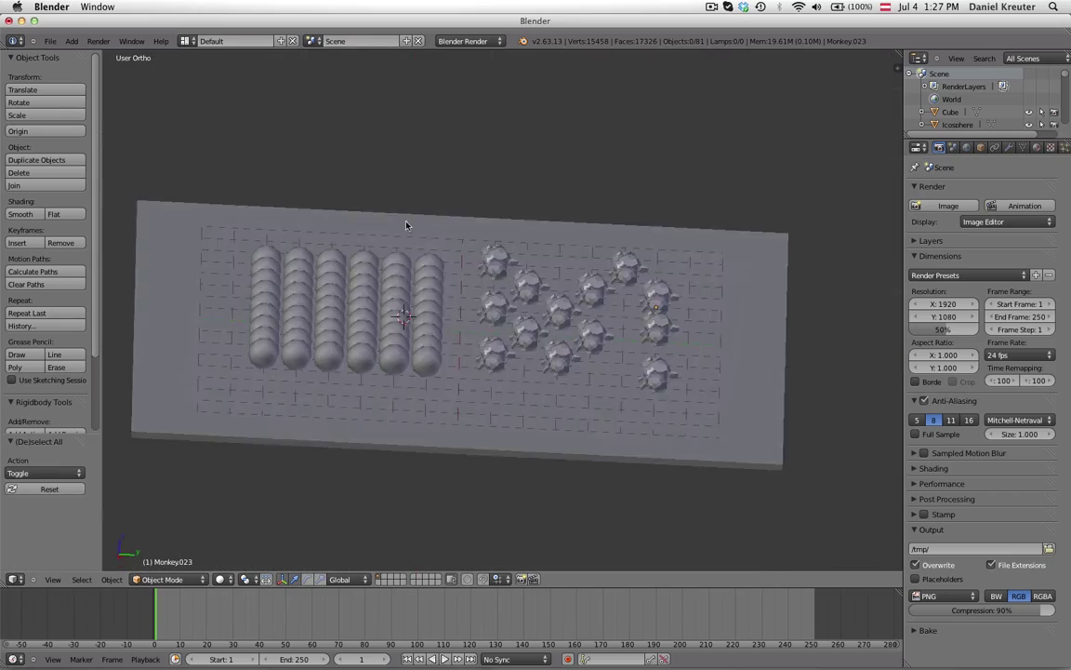
scroll(492, 402, up, 2)
mouse_move(442, 361)
middle_down()
mouse_move(492, 402)
mouse_move(478, 347)
middle_up()
scroll(492, 402, down, 3)
Select all the monkeys in right orthographic view and shade them smooth
key(KP_3)
key(z)
key(a)
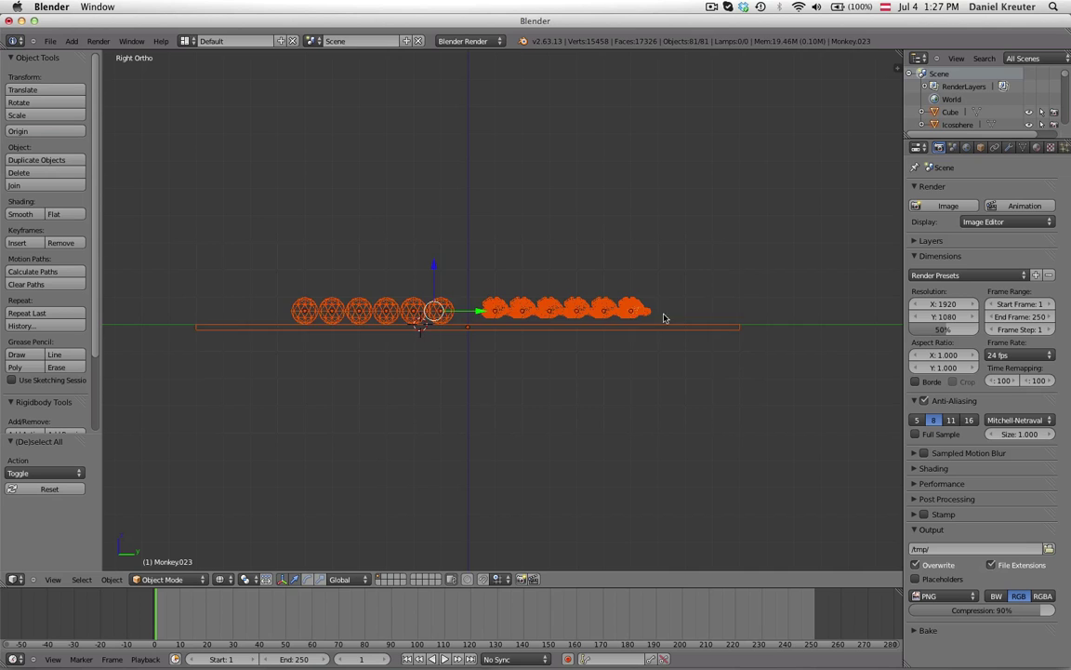
key(a)
key(b)
drag(679, 313, 558, 284)
click(34, 215)
key(z)
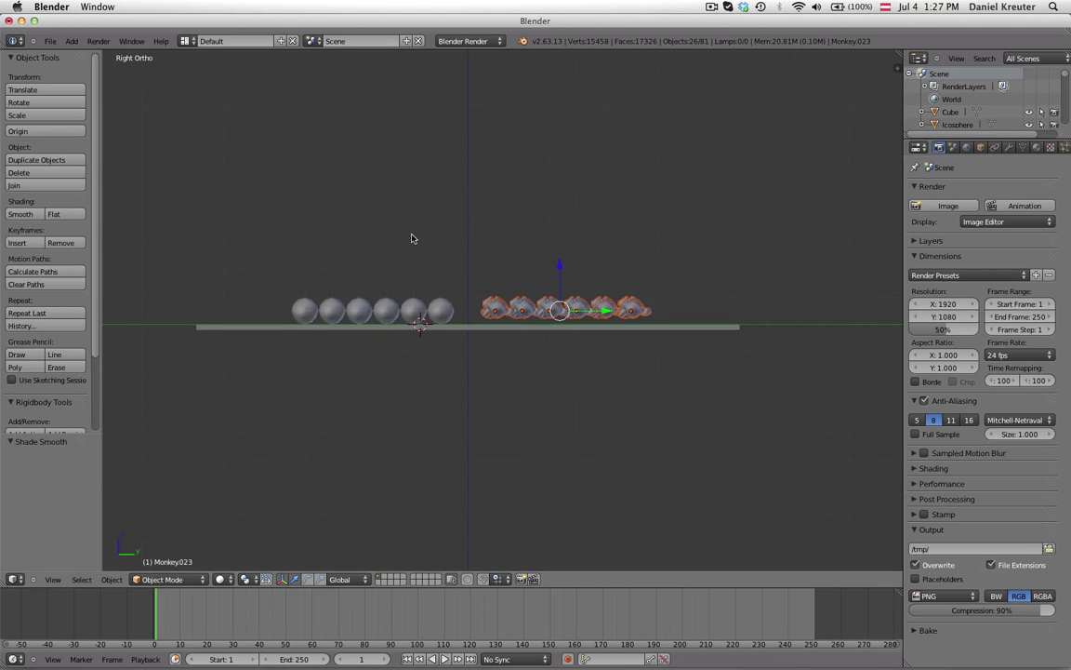
key(a)
Select the ground slab and add it to the simulation as a passive rigid body
scroll(481, 366, down, 2)
mouse_move(411, 239)
middle_down()
mouse_move(481, 367)
mouse_move(485, 493)
middle_up()
scroll(481, 367, up, 5)
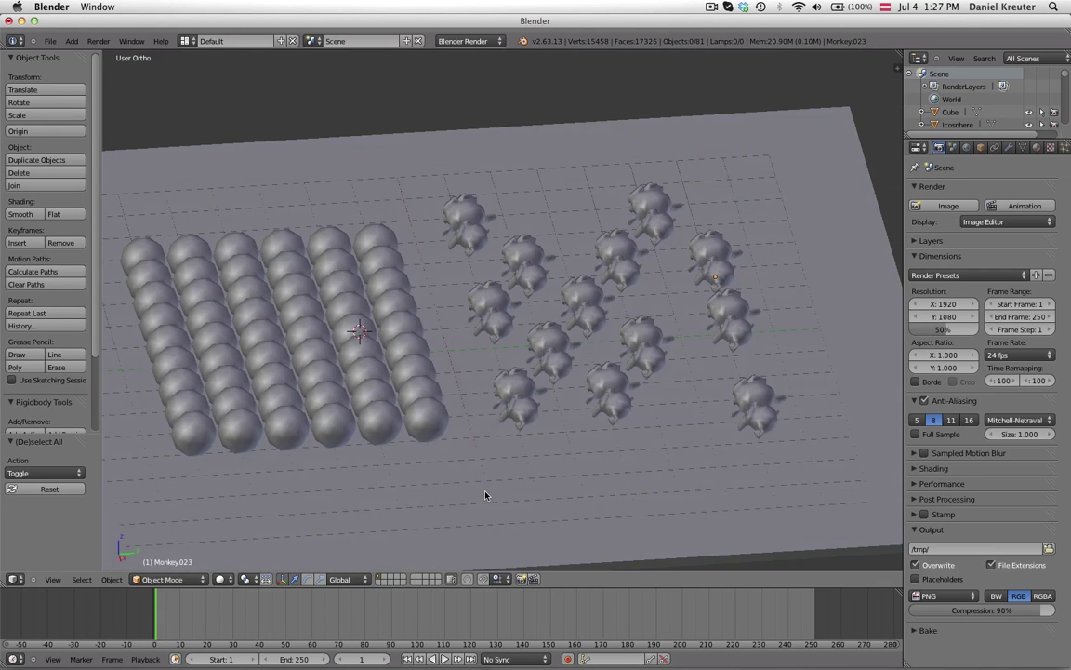
right_click(484, 493)
scroll(482, 491, down, 3)
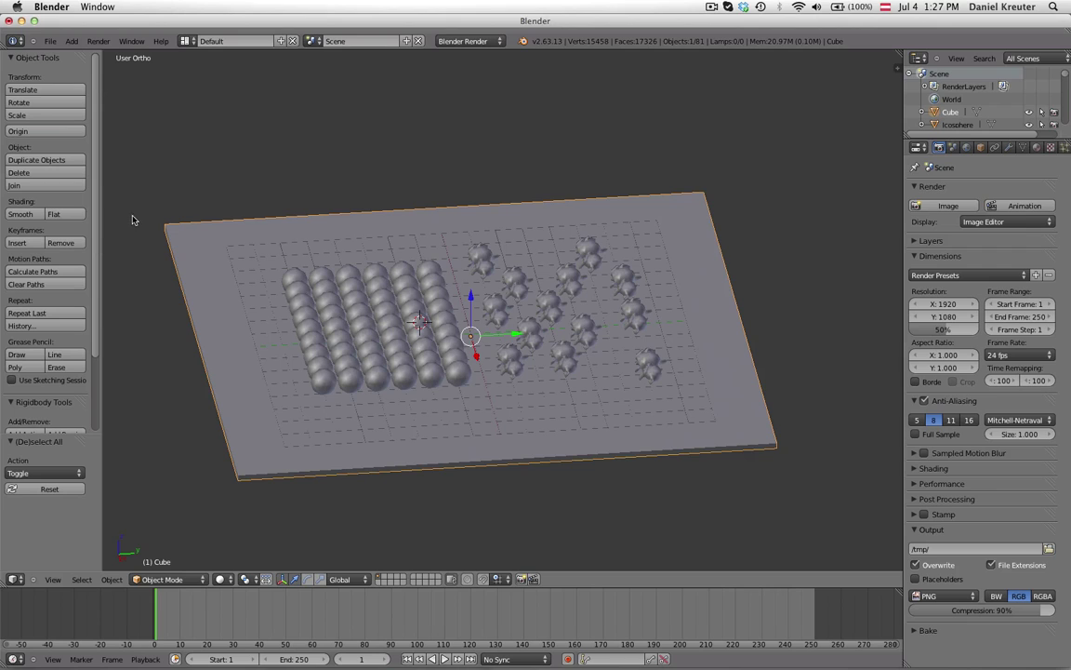
scroll(49, 308, down, 3)
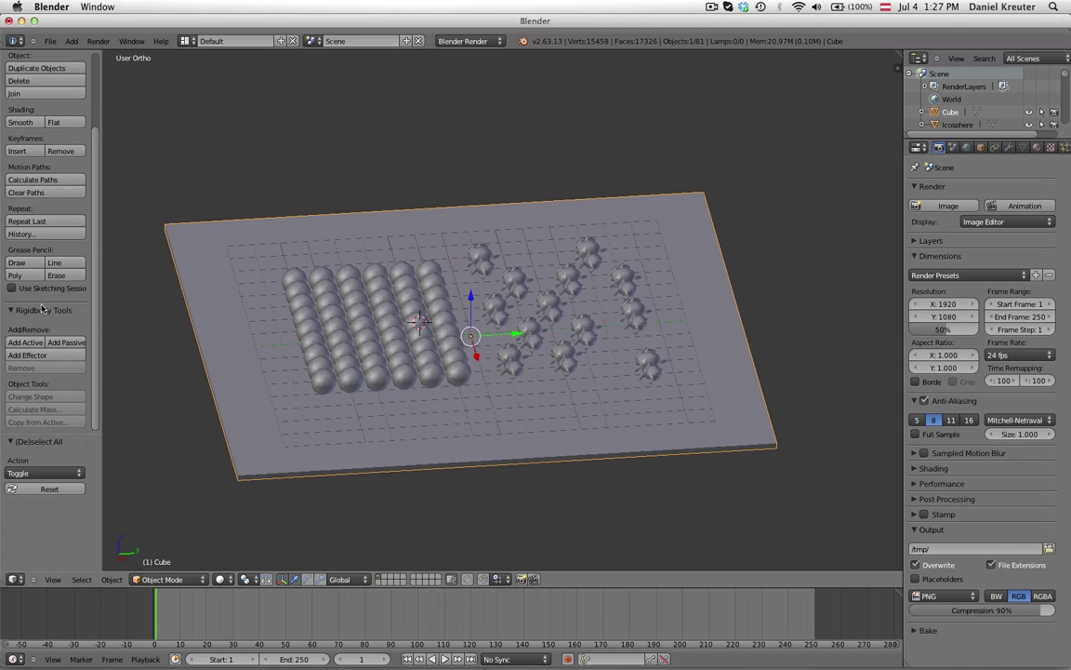
scroll(37, 251, up, 3)
scroll(51, 266, down, 3)
scroll(255, 376, up, 4)
scroll(288, 388, down, 4)
scroll(121, 357, up, 1)
click(73, 343)
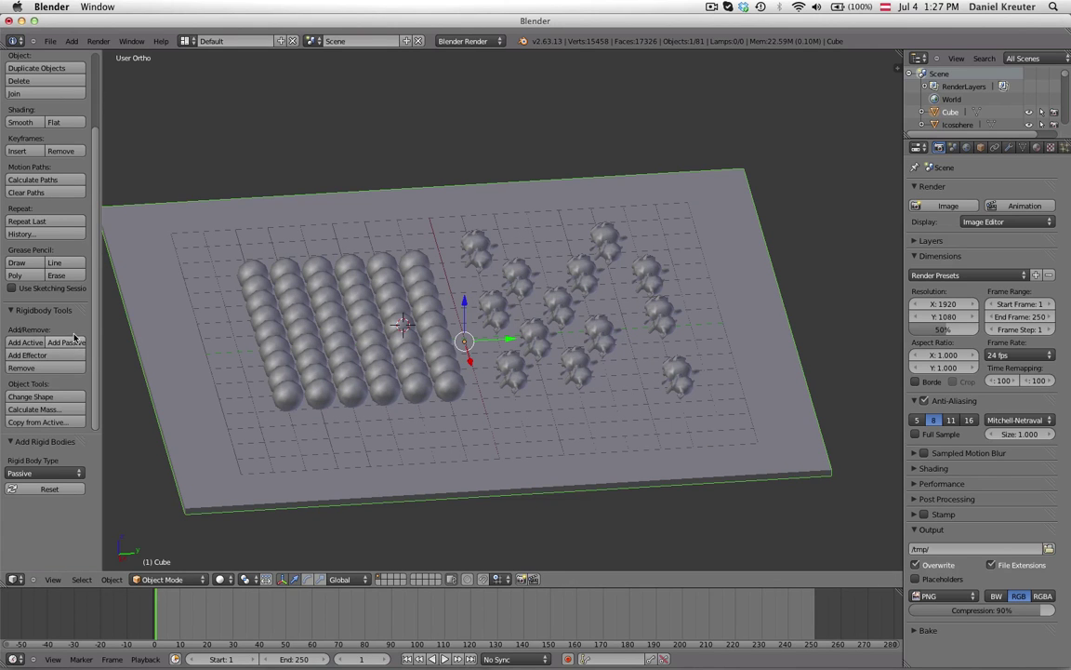
Set the ground slab's rigid body collision shape to Box
scroll(265, 380, down, 2)
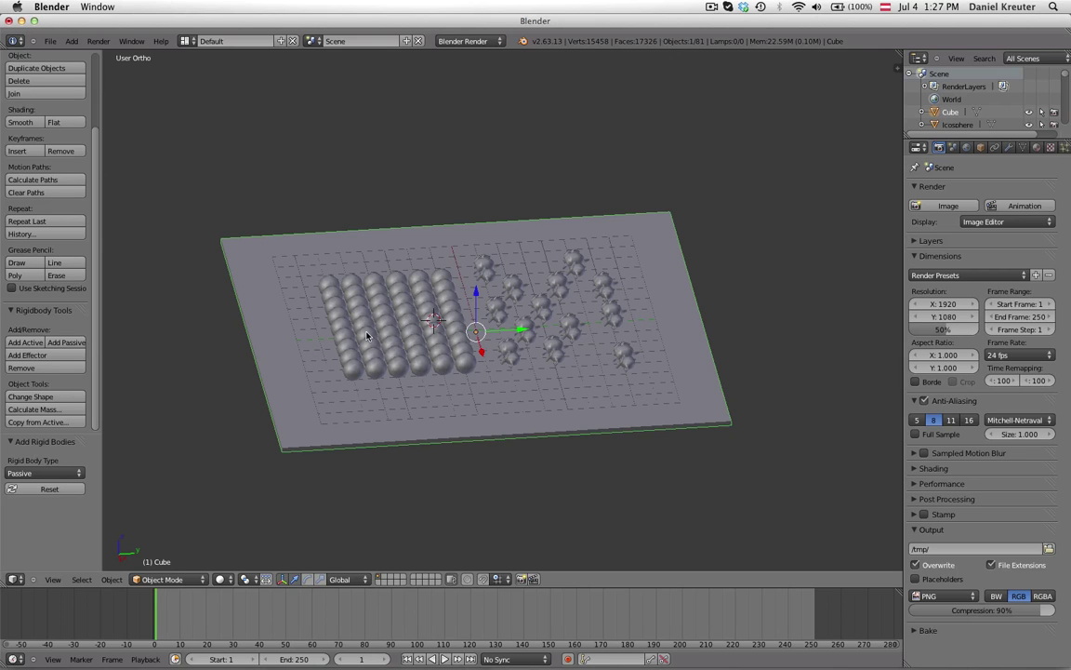
scroll(359, 346, up, 1)
scroll(352, 353, down, 2)
middle_drag(423, 374, 342, 380)
scroll(474, 372, up, 2)
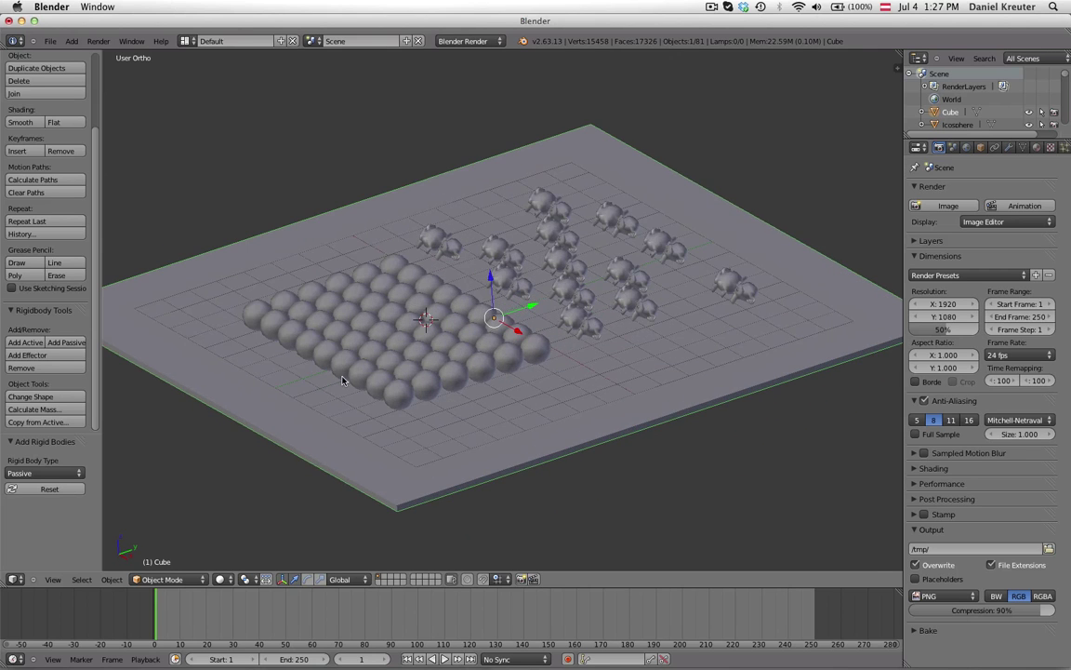
click(1060, 147)
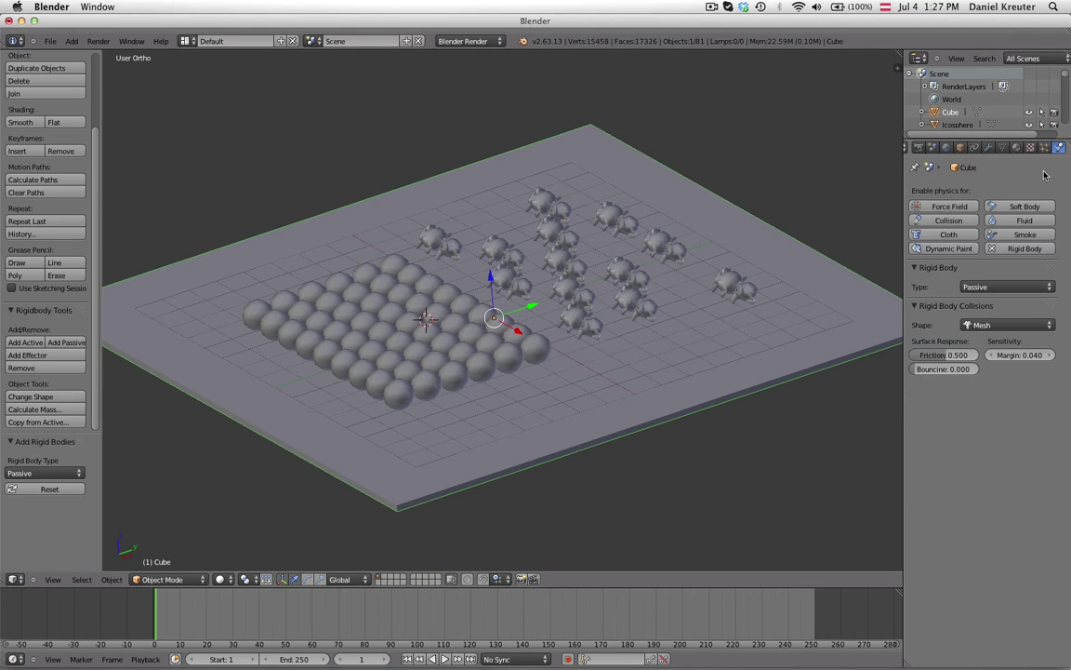
scroll(603, 365, up, 1)
middle_drag(326, 481, 343, 465)
click(986, 325)
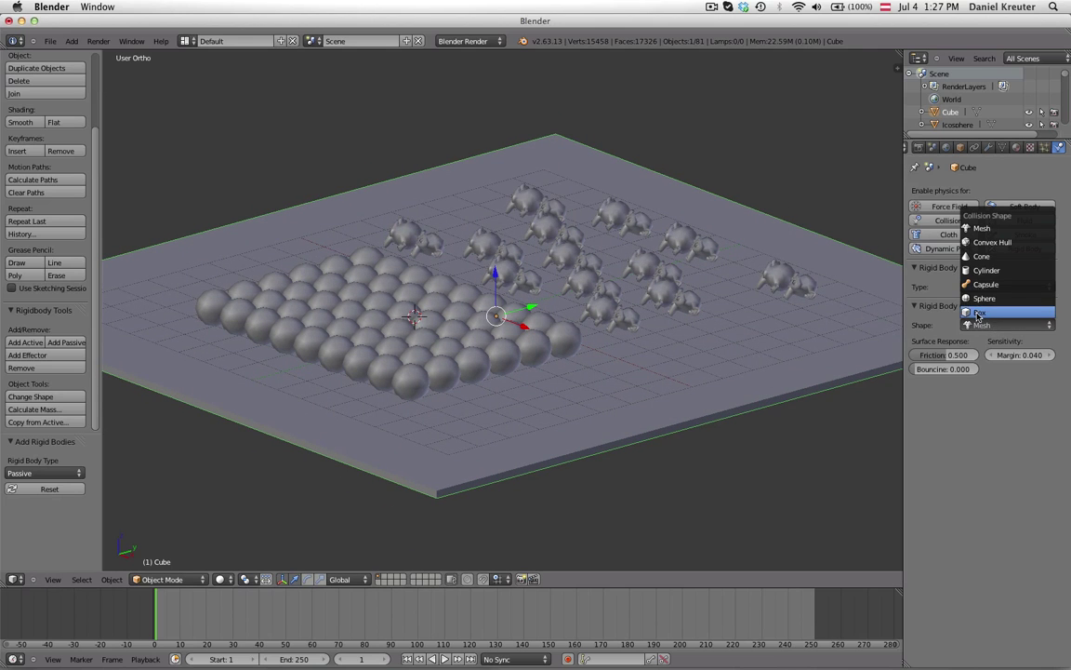
click(977, 315)
Add the front corner sphere nearest the monkeys as an active rigid body
scroll(595, 342, down, 2)
middle_drag(586, 338, 612, 365)
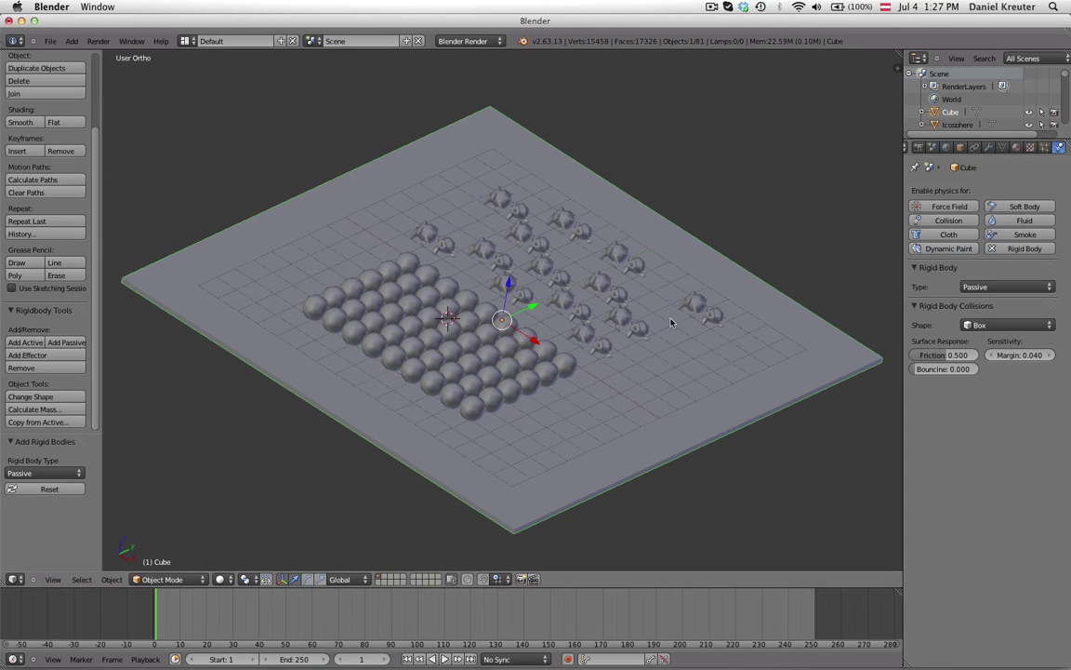
middle_drag(671, 323, 545, 403)
scroll(518, 384, up, 3)
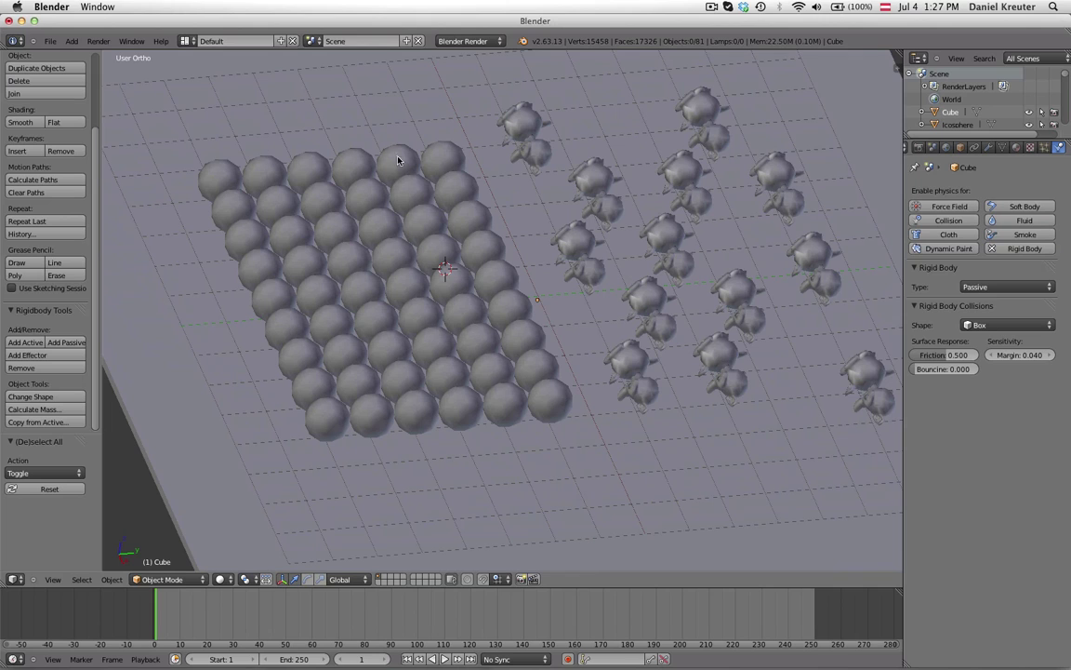
right_click(536, 404)
scroll(538, 391, up, 2)
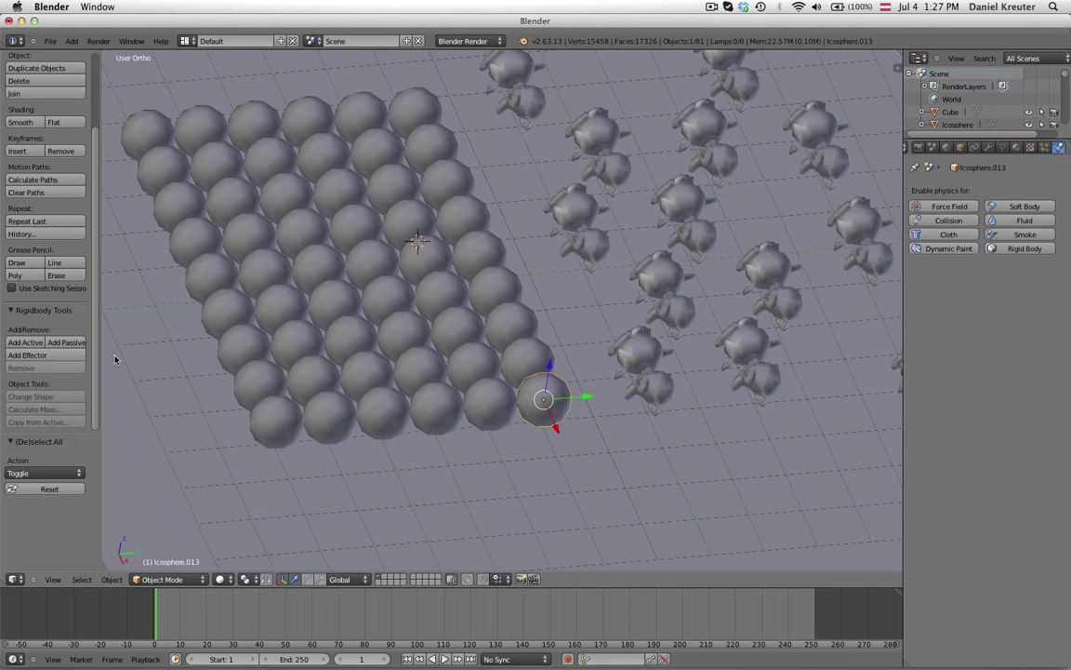
click(29, 343)
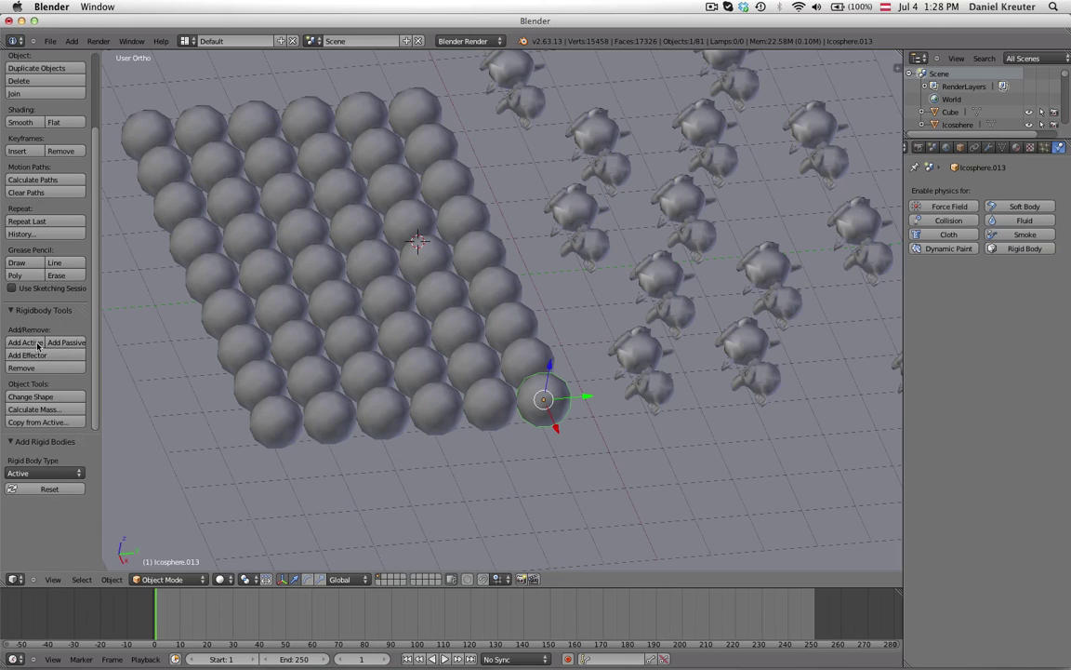
Set the corner sphere's rigid body collision shape to Sphere
click(988, 341)
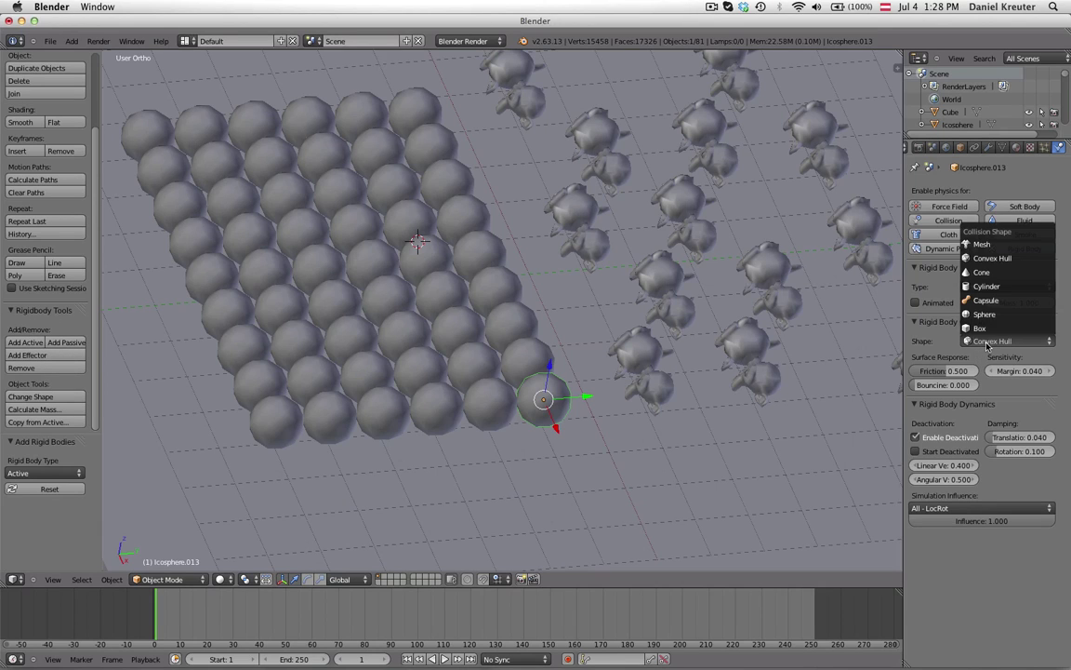
click(1001, 341)
click(996, 316)
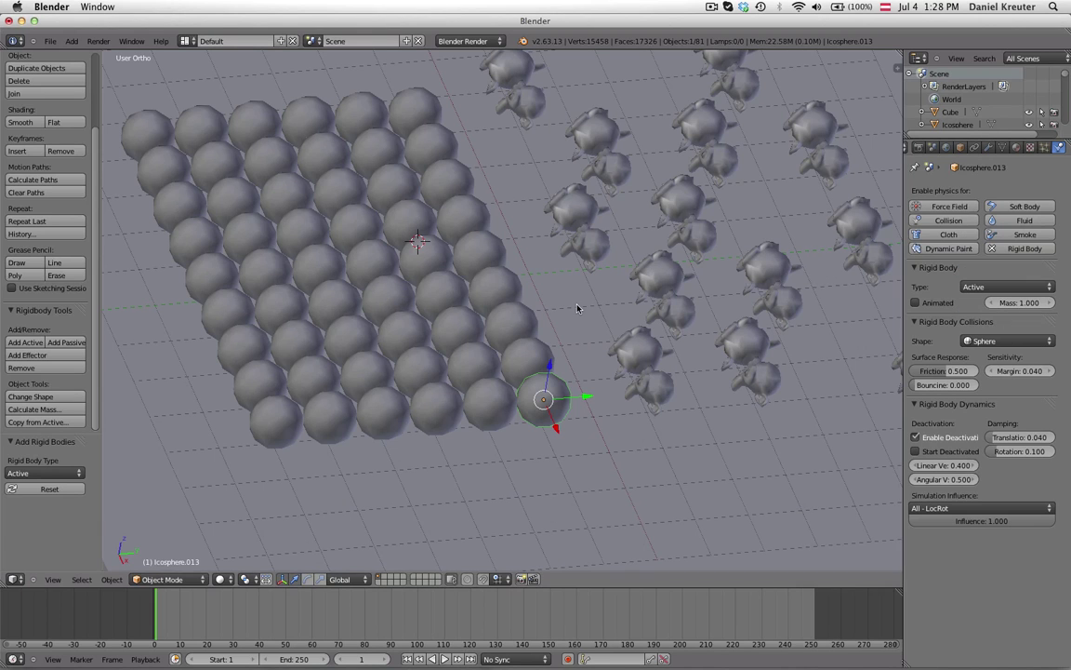
Play back the simulation and examine the corner sphere's motion up close
scroll(497, 321, down, 3)
key(alt+a)
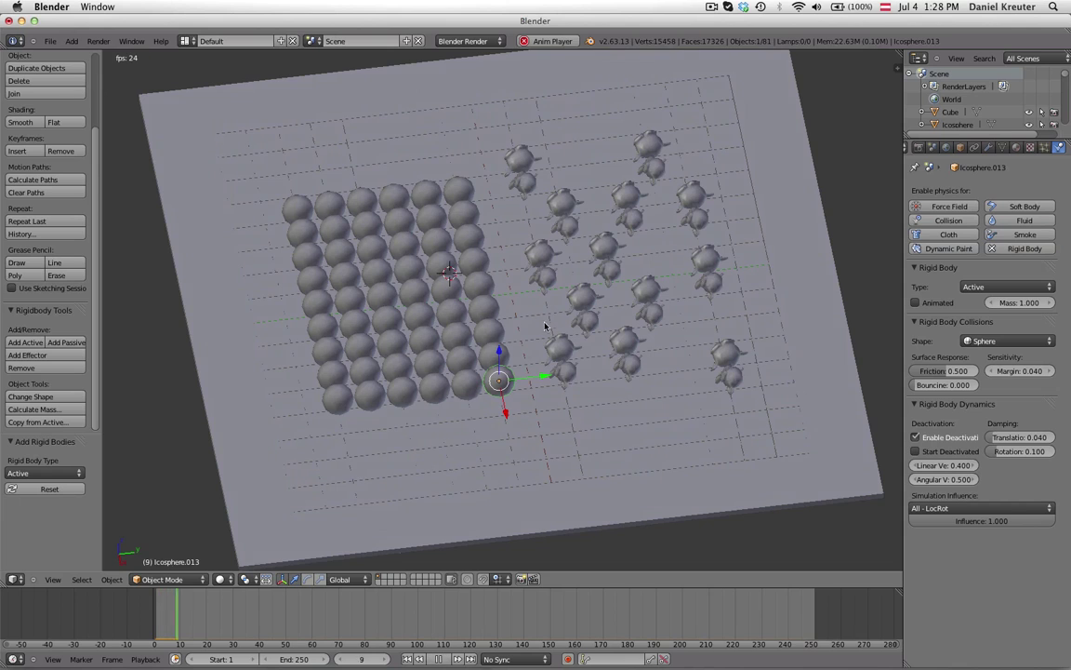
key(a)
scroll(478, 433, up, 2)
middle_drag(477, 434, 510, 371)
key(alt+a)
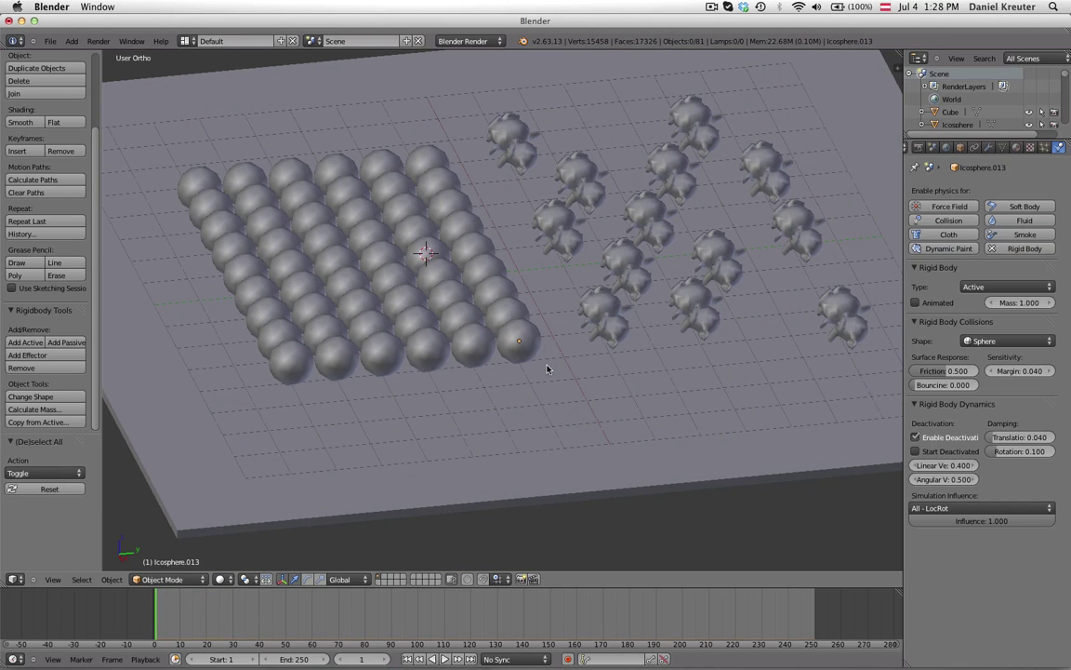
scroll(547, 370, up, 5)
key(alt+a)
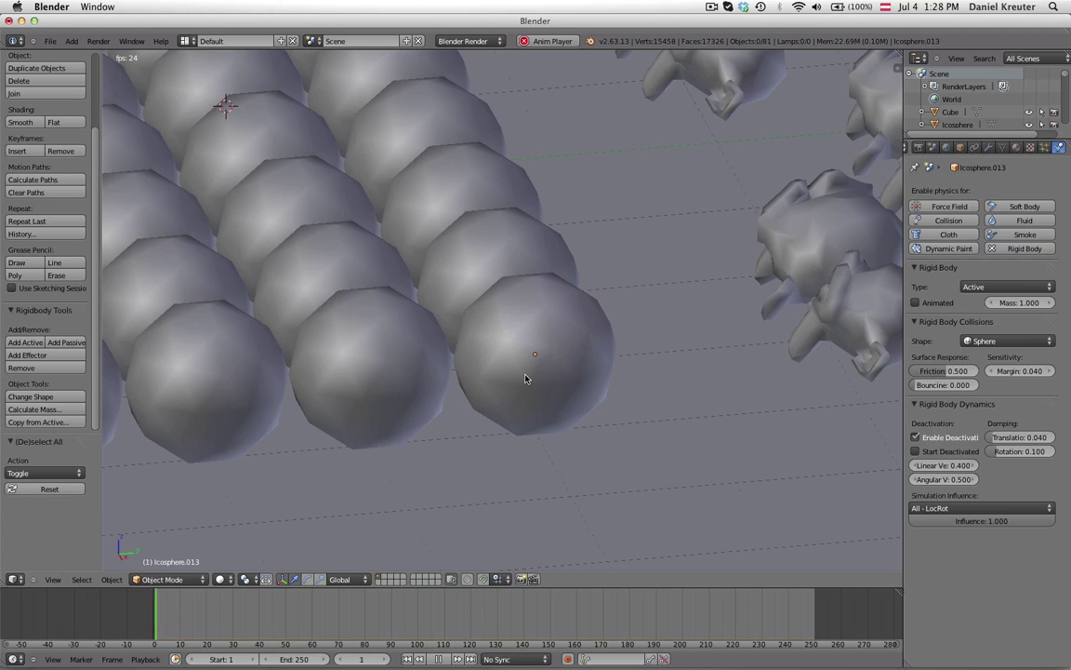
scroll(546, 254, up, 8)
key(shift+Left)
key(shift+Left)
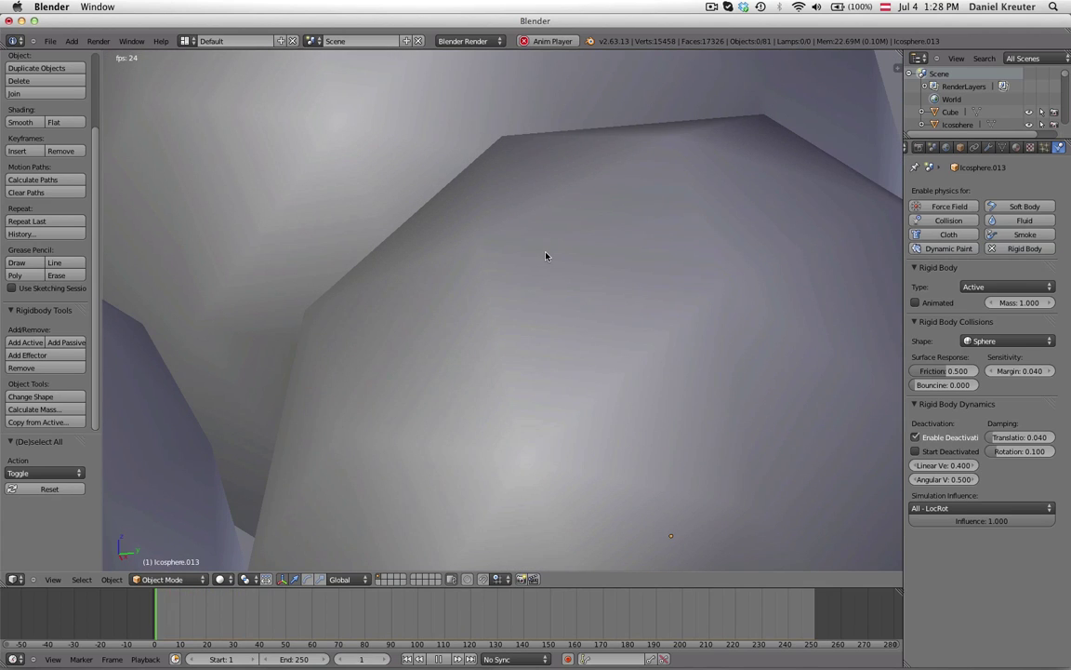
key(shift+Left)
key(Escape)
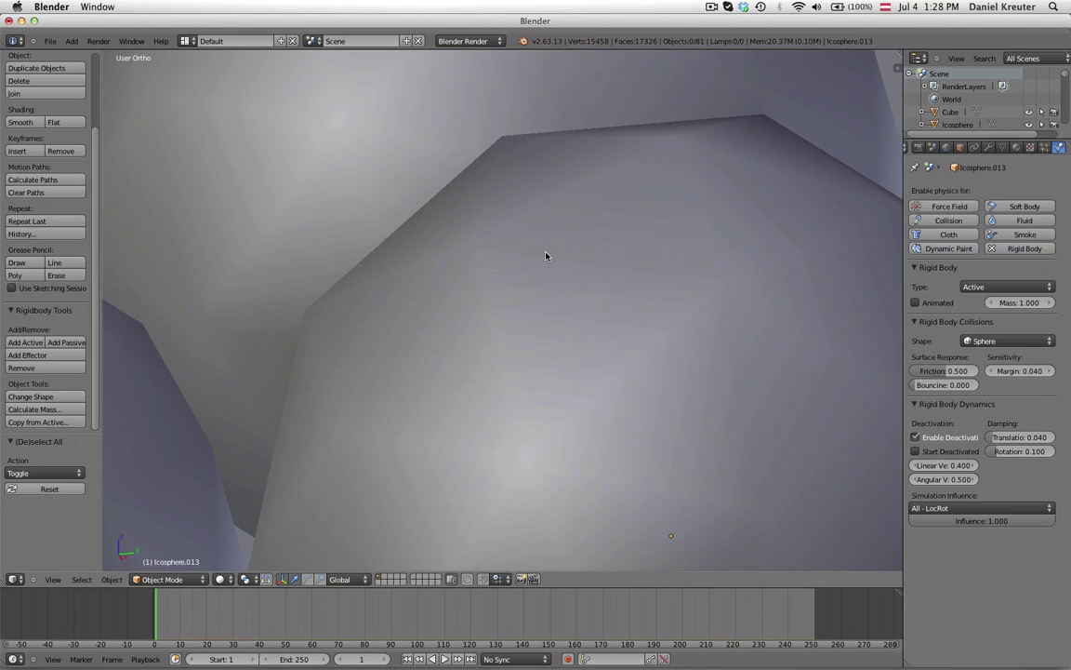
Select the whole grid of spheres in wireframe display, keeping the front corner sphere nearest the monkeys as the active object
scroll(546, 256, down, 14)
key(a)
mouse_move(507, 261)
middle_down()
mouse_move(559, 366)
mouse_move(499, 428)
mouse_move(498, 376)
middle_up()
scroll(559, 367, down, 4)
key(a)
key(z)
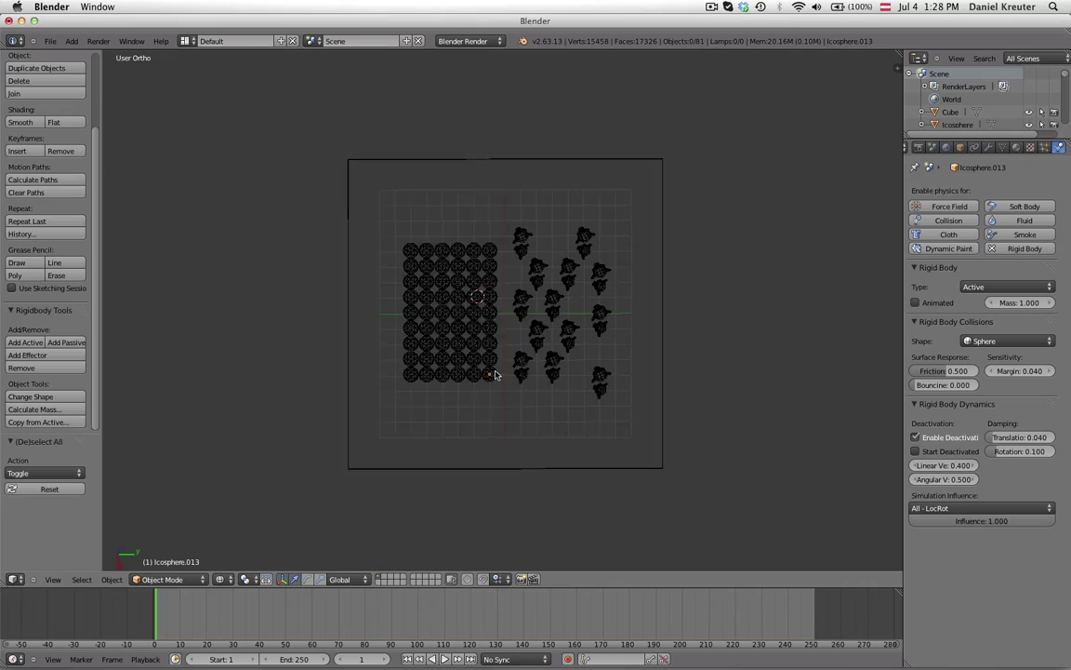
scroll(498, 399, up, 5)
scroll(489, 477, down, 1)
key(b)
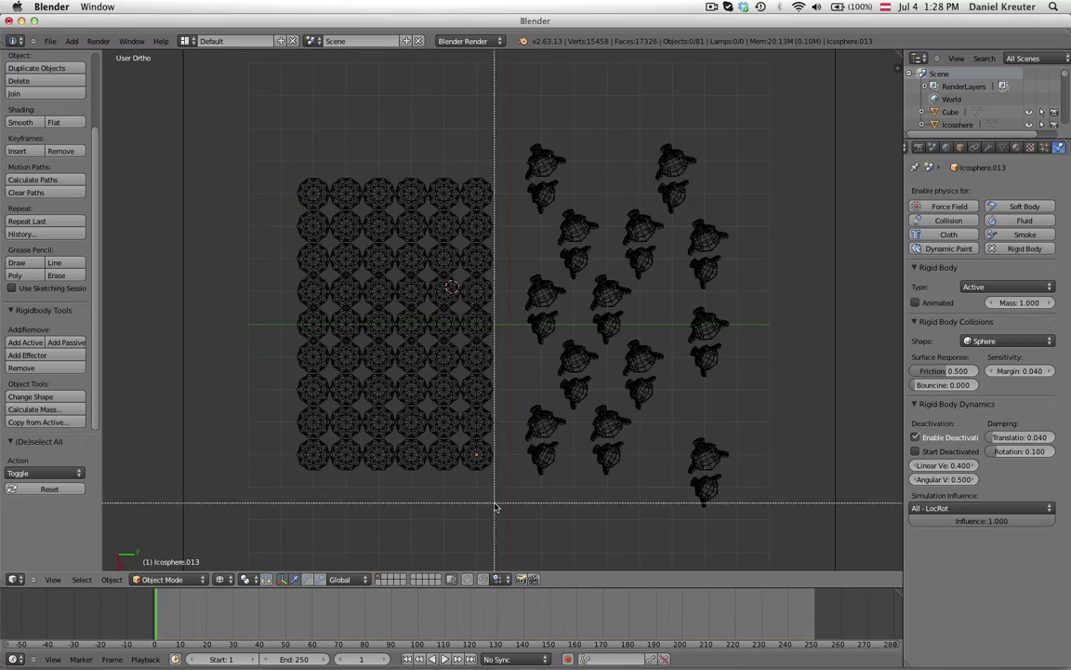
drag(497, 504, 281, 148)
middle_drag(492, 499, 502, 449)
scroll(502, 449, up, 2)
scroll(502, 452, up, 3)
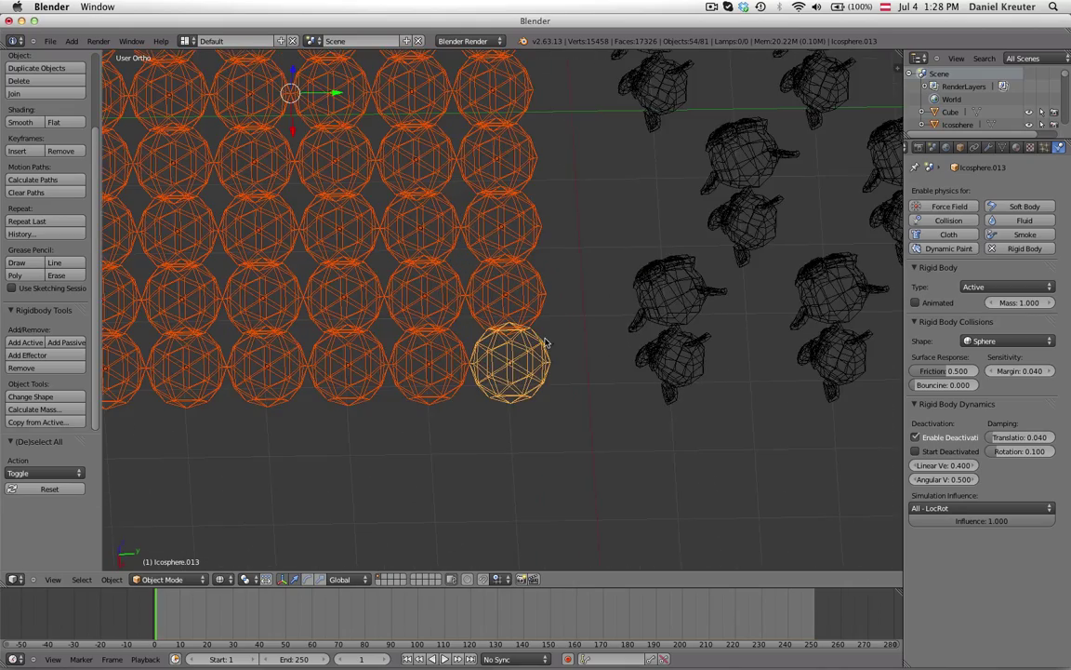
scroll(512, 372, up, 3)
shift+right_click(365, 485)
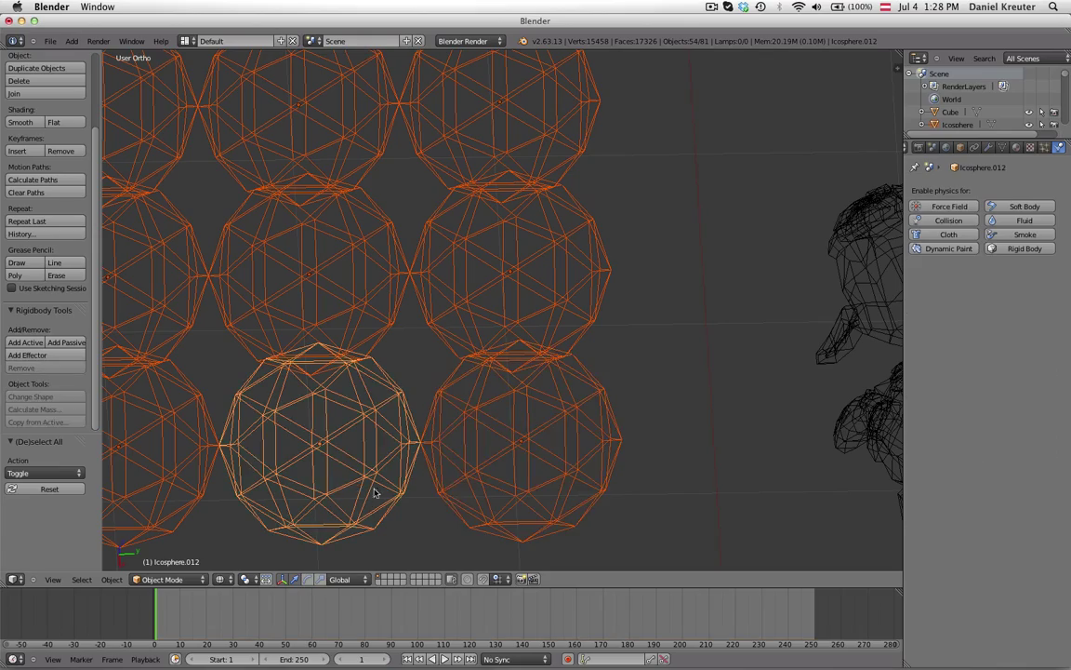
shift+right_click(547, 397)
Copy the active corner sphere's rigid body settings to all the other selected spheres
scroll(559, 391, down, 8)
middle_drag(536, 340, 530, 363)
scroll(406, 383, up, 5)
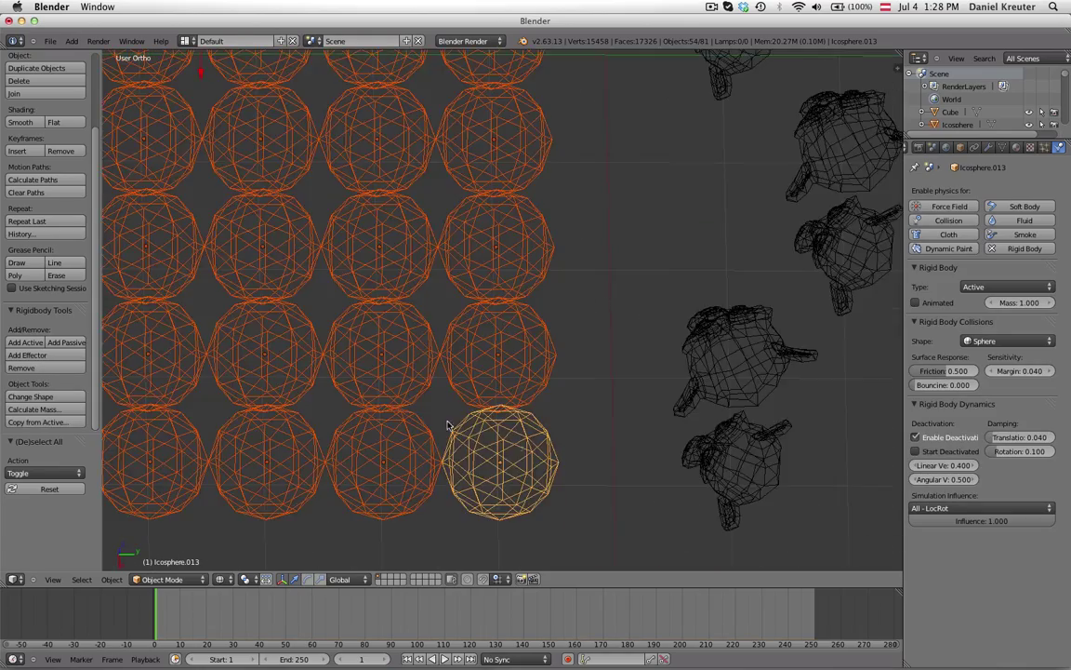
scroll(383, 288, down, 7)
scroll(379, 121, up, 2)
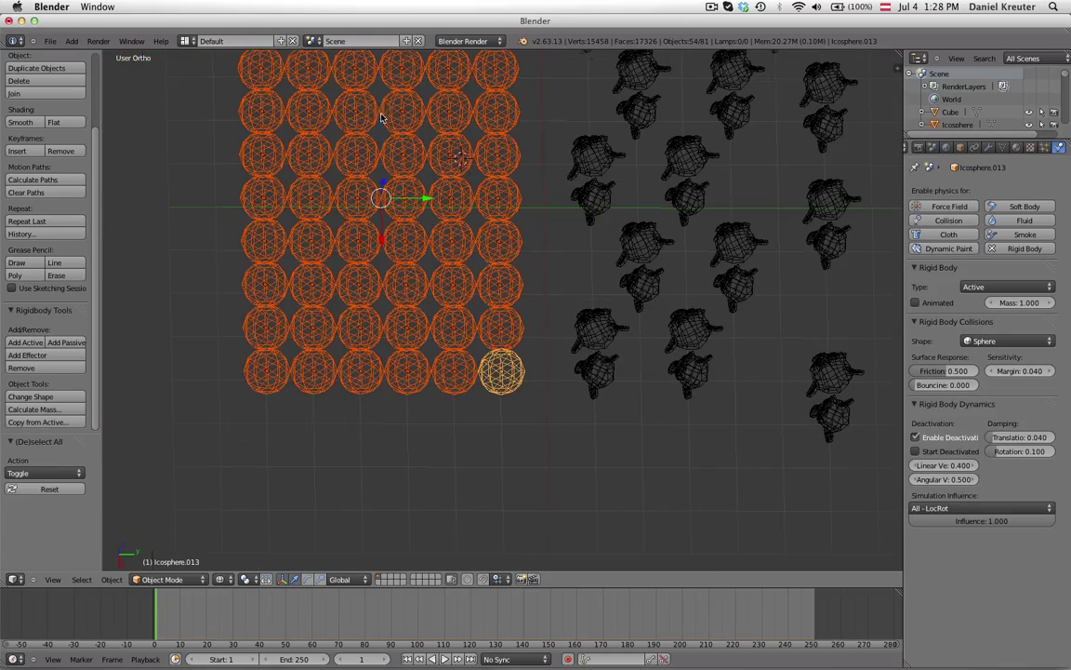
shift+right_click(447, 375)
shift+right_click(500, 381)
shift+right_click(505, 226)
shift+right_click(501, 382)
scroll(480, 360, down, 6)
scroll(483, 399, up, 5)
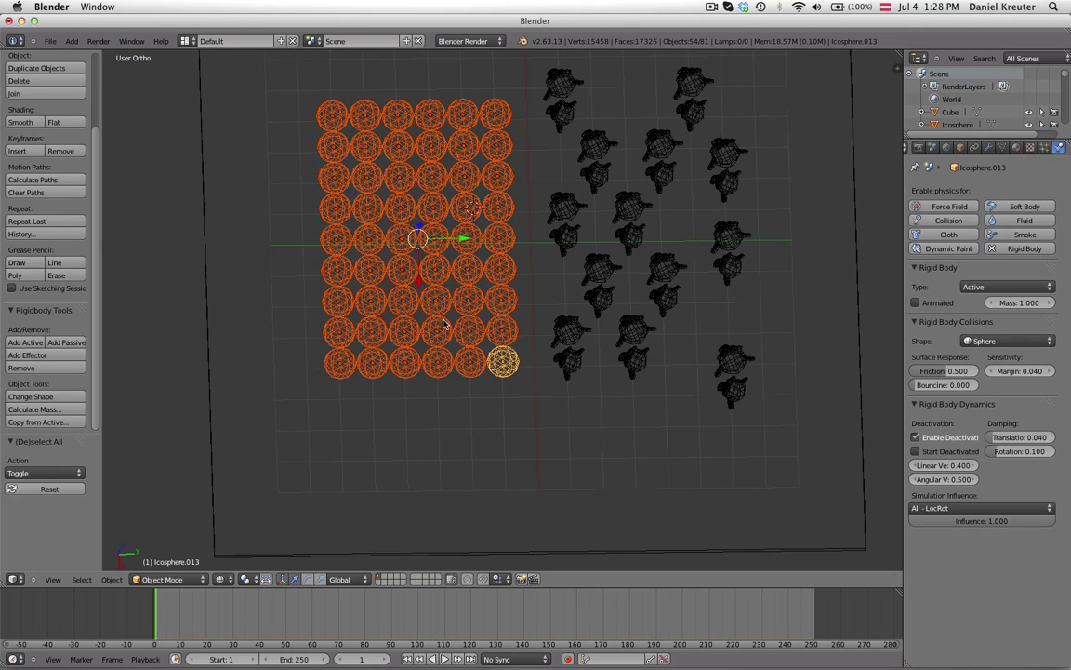
click(43, 427)
Return to solid display, deselect everything and play back the simulation to examine the sphere grid
scroll(455, 444, up, 2)
key(z)
middle_drag(455, 444, 636, 509)
key(a)
key(alt+a)
scroll(494, 310, up, 3)
key(Escape)
scroll(502, 405, up, 3)
middle_drag(502, 405, 477, 317)
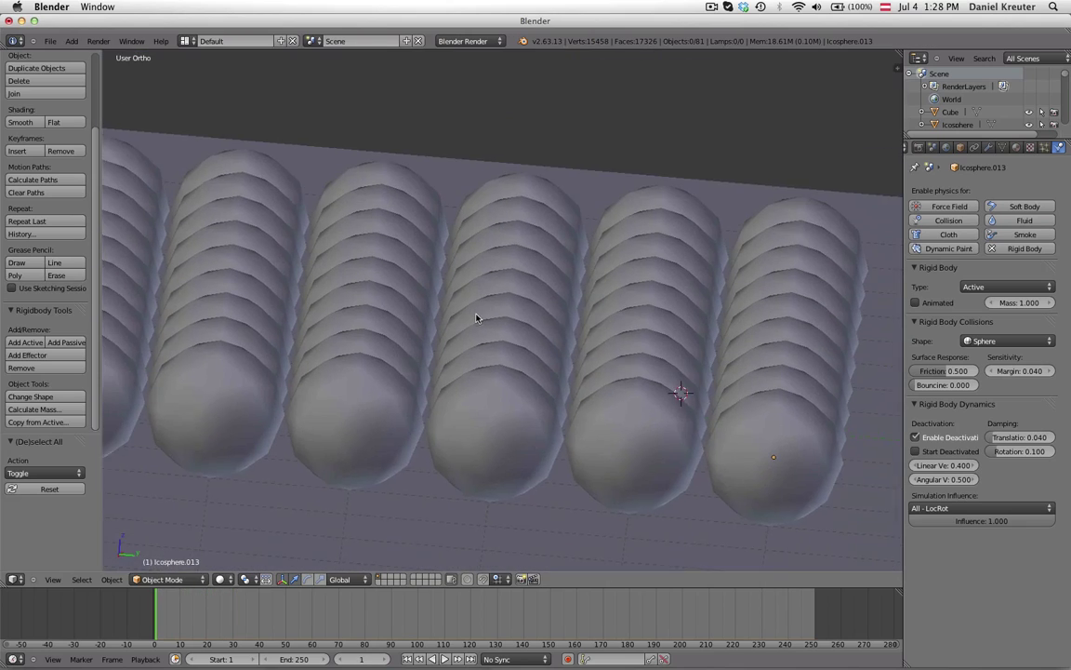
scroll(497, 307, up, 5)
key(alt+a)
key(Escape)
Move the ground slab down 1 unit along Z and play back the simulation
scroll(497, 307, down, 12)
right_click(572, 389)
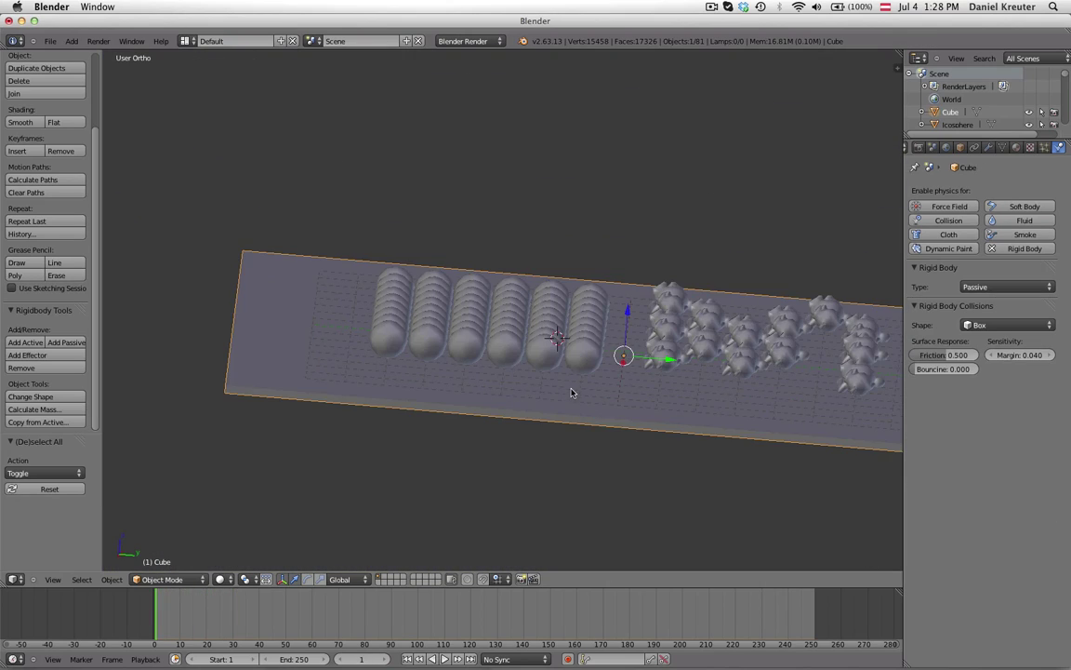
key(g)
key(z)
ctrl+click(570, 414)
middle_drag(526, 300, 522, 323)
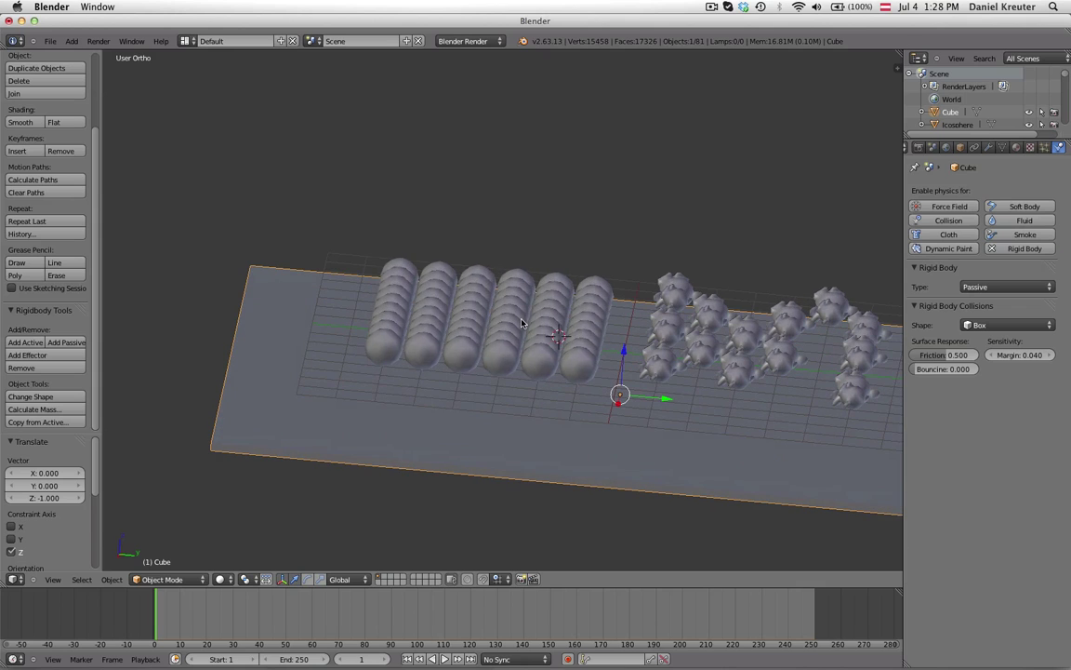
key(alt+a)
key(Escape)
key(alt+a)
key(Escape)
Raise the ground slab vertically until it sits just beneath the spheres, and check its height in the right side view
scroll(519, 355, down, 1)
key(KP_3)
drag(606, 329, 606, 298)
scroll(462, 407, up, 2)
key(a)
middle_drag(500, 326, 486, 519)
scroll(450, 403, down, 3)
scroll(442, 232, up, 3)
scroll(493, 230, down, 5)
scroll(518, 350, up, 4)
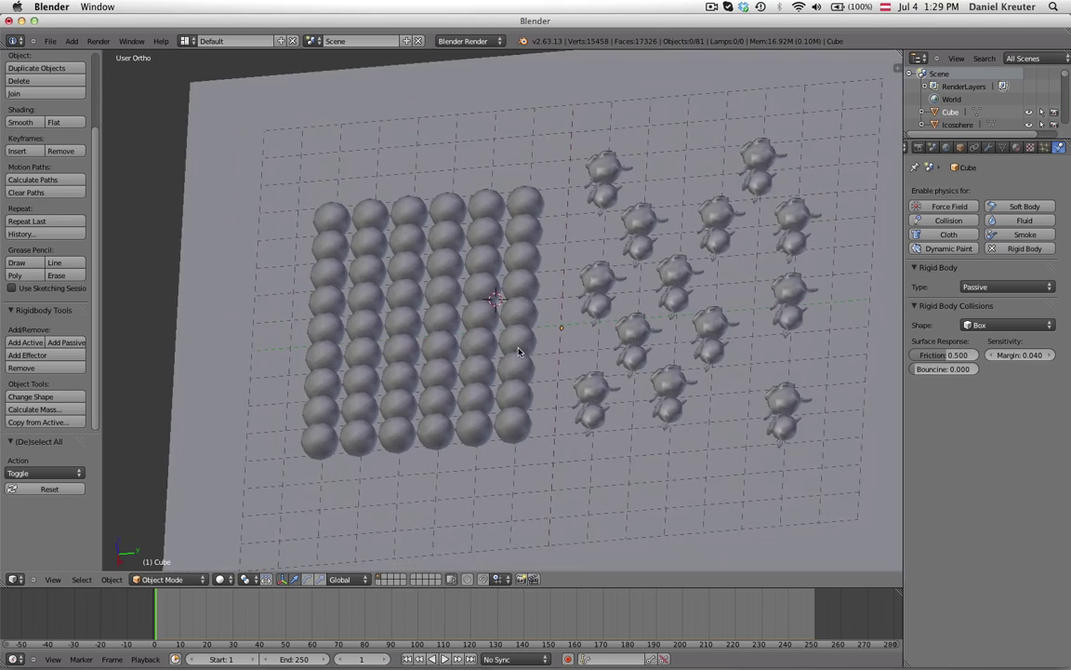
key(KP_3)
scroll(507, 335, up, 5)
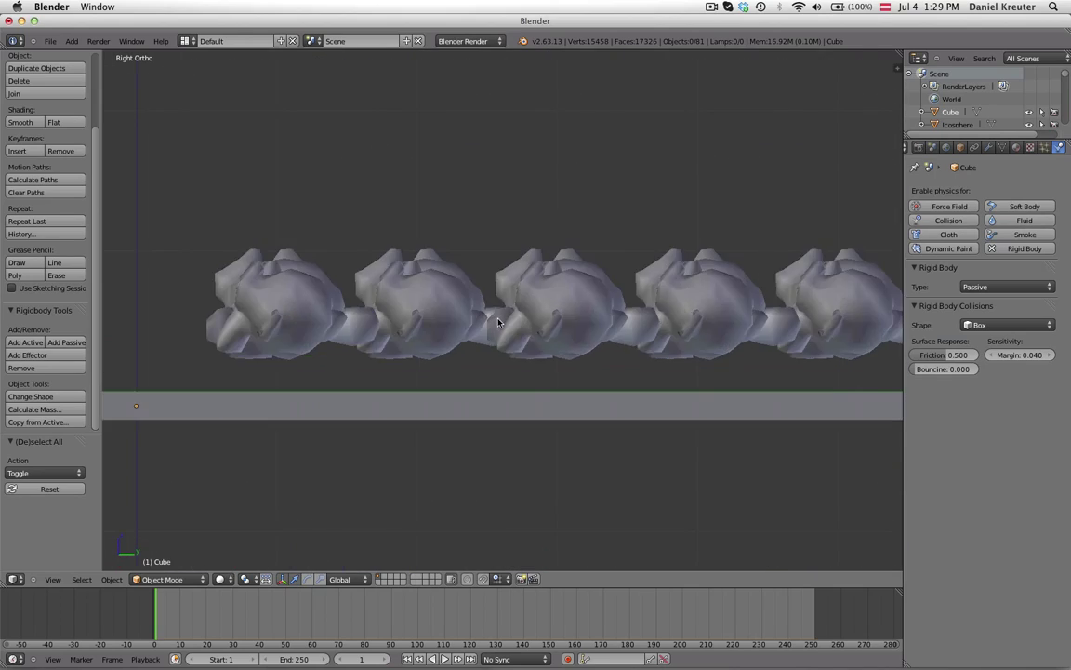
Add the small front monkey head nearest the spheres as an active rigid body
middle_drag(499, 323, 535, 376)
scroll(518, 431, down, 1)
right_click(467, 446)
middle_drag(467, 446, 509, 249)
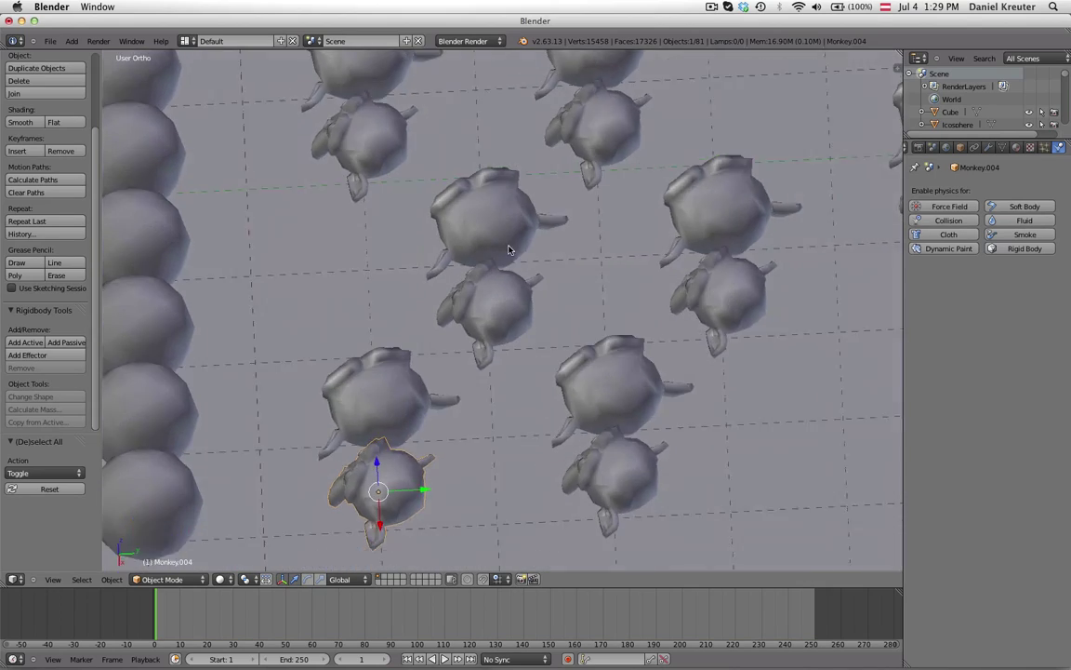
scroll(465, 290, up, 3)
middle_drag(394, 327, 401, 266)
click(35, 344)
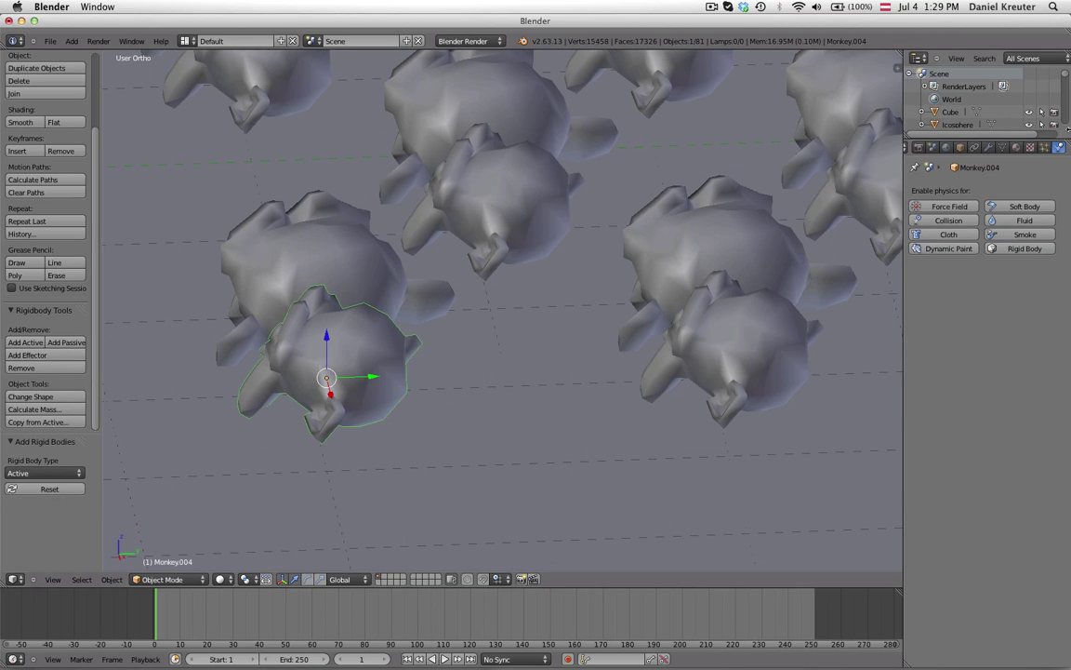
Set the front monkey head's rigid body collision shape to Mesh
middle_drag(357, 335, 376, 333)
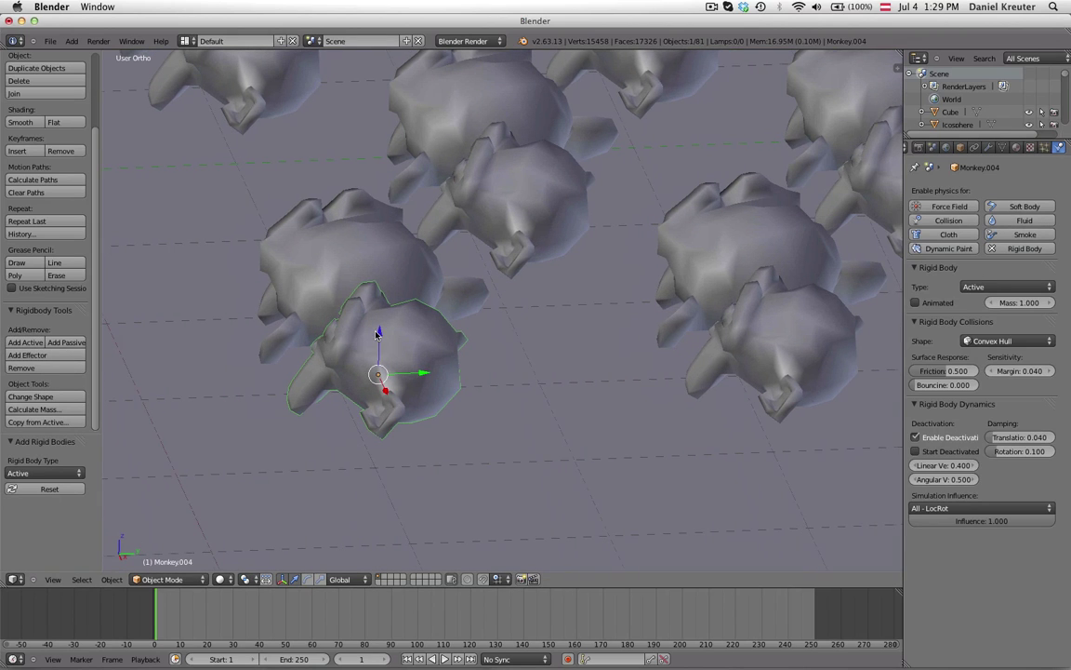
click(1007, 341)
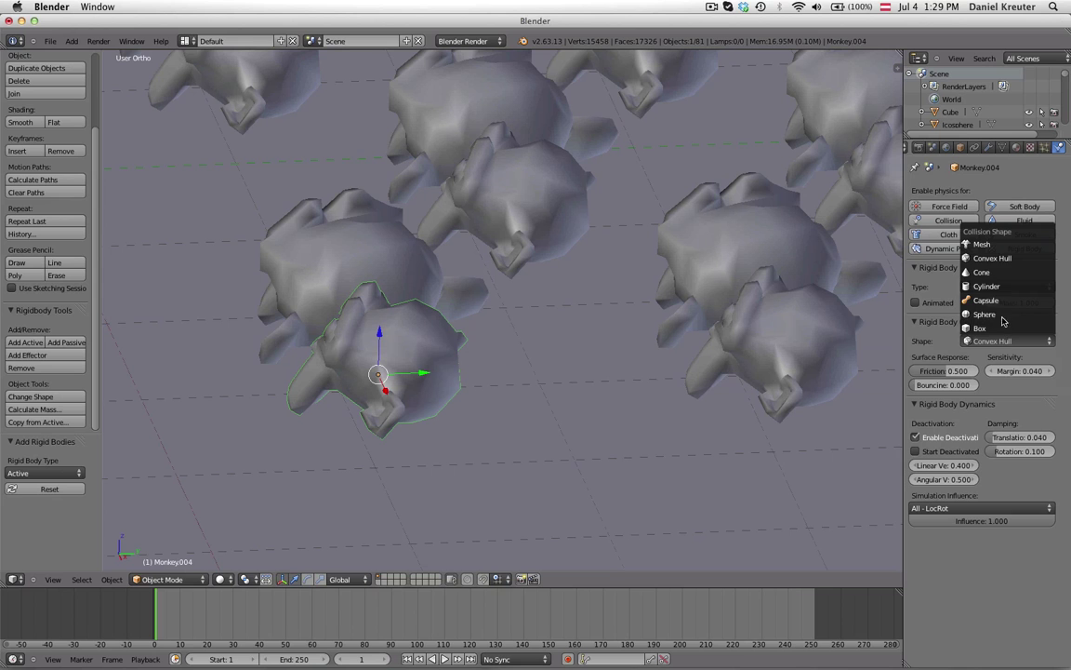
click(983, 244)
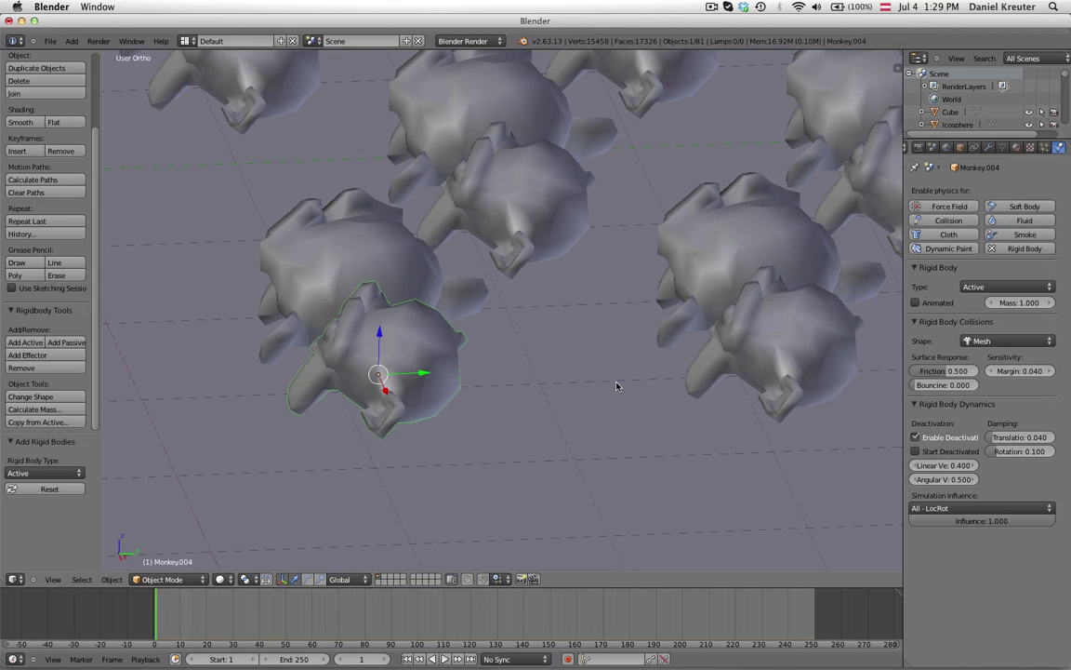
Play back the simulation and examine how the front monkey head and the spheres move
scroll(615, 386, down, 10)
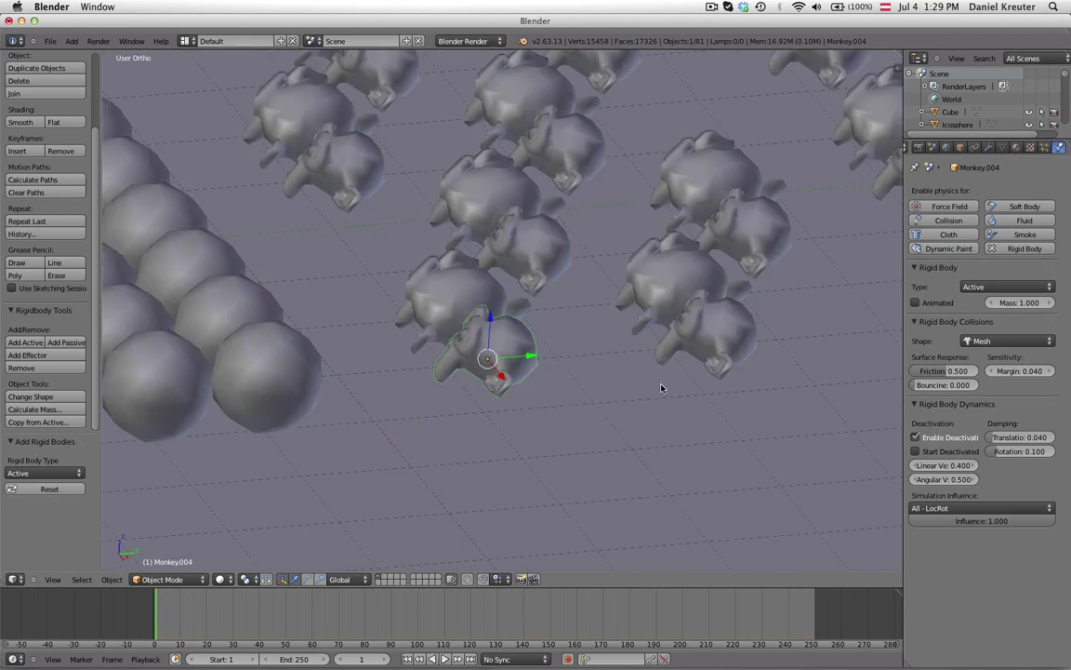
key(alt+a)
middle_drag(579, 376, 519, 457)
key(Escape)
scroll(528, 406, up, 5)
scroll(555, 419, down, 6)
scroll(519, 456, up, 2)
Box-select all spheres and monkeys without the slab in the right side view and apply their object transform
key(KP_3)
scroll(568, 293, down, 3)
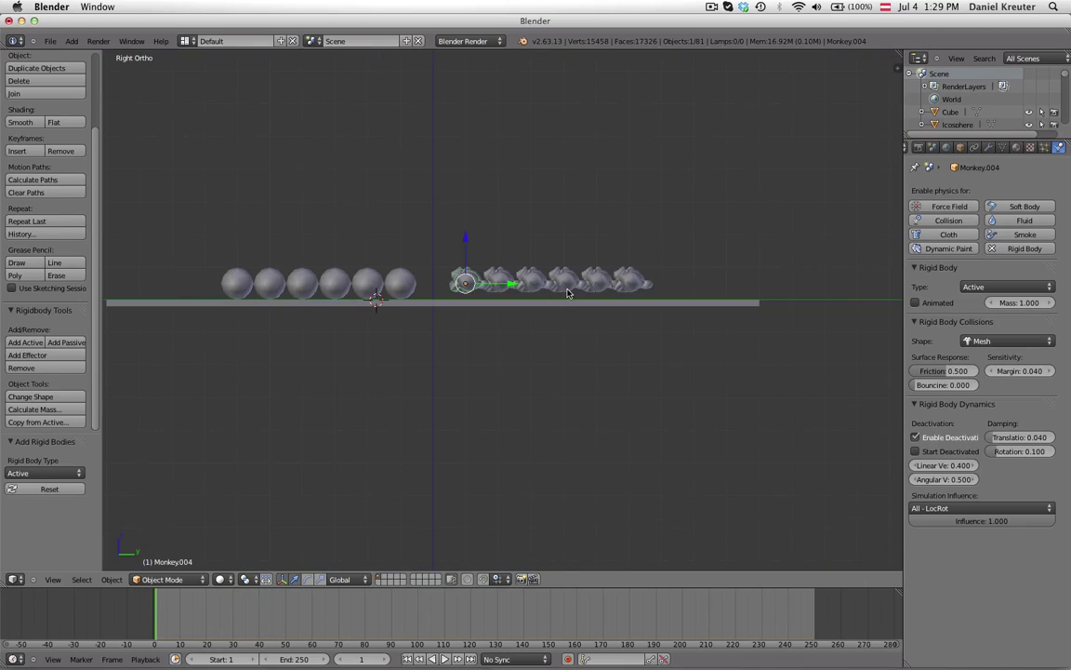
key(b)
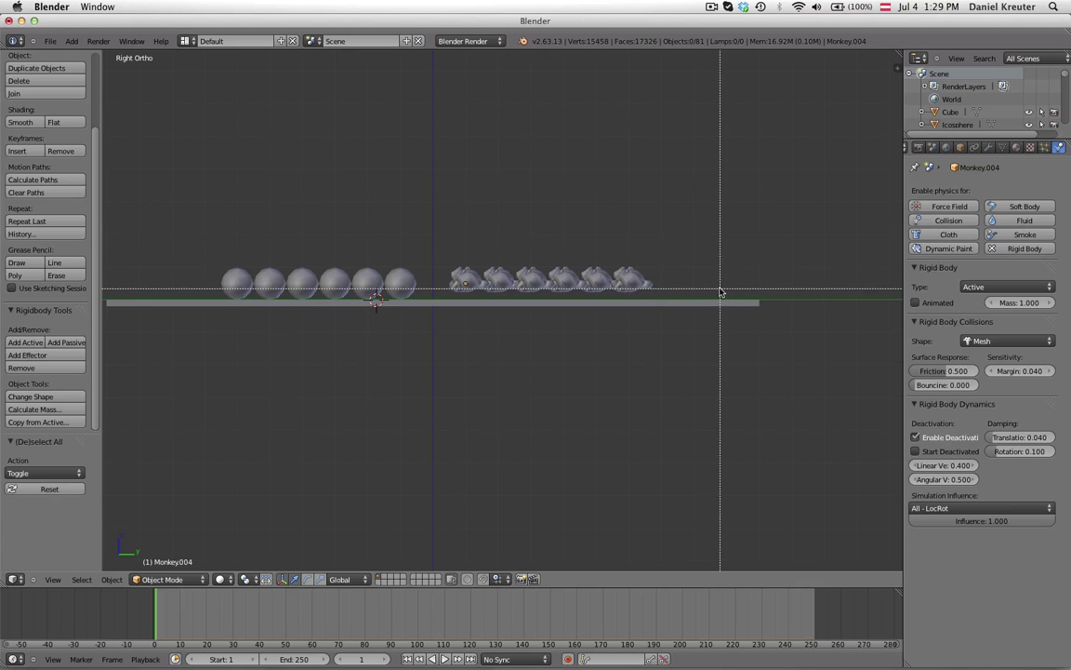
drag(721, 292, 192, 253)
key(t)
key(a)
key(b)
drag(672, 294, 112, 246)
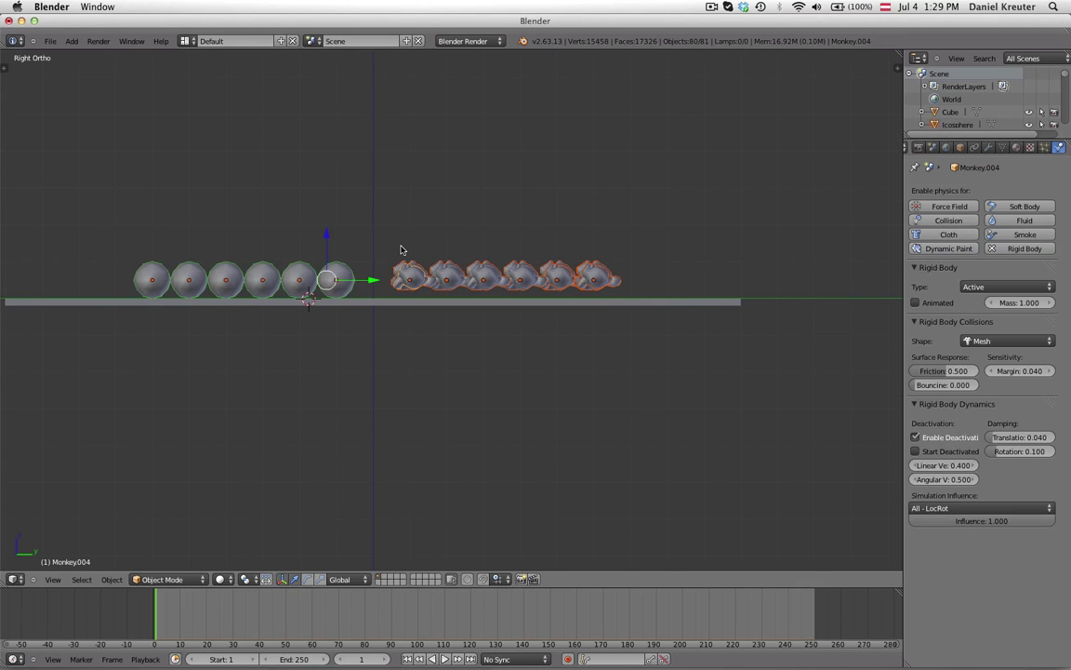
key(ctrl+a)
click(402, 249)
Play back the simulation to examine the spheres and monkeys from the side and above, and return to the first frame
middle_drag(446, 193, 484, 361)
scroll(483, 361, up, 3)
key(alt+a)
key(KP_1)
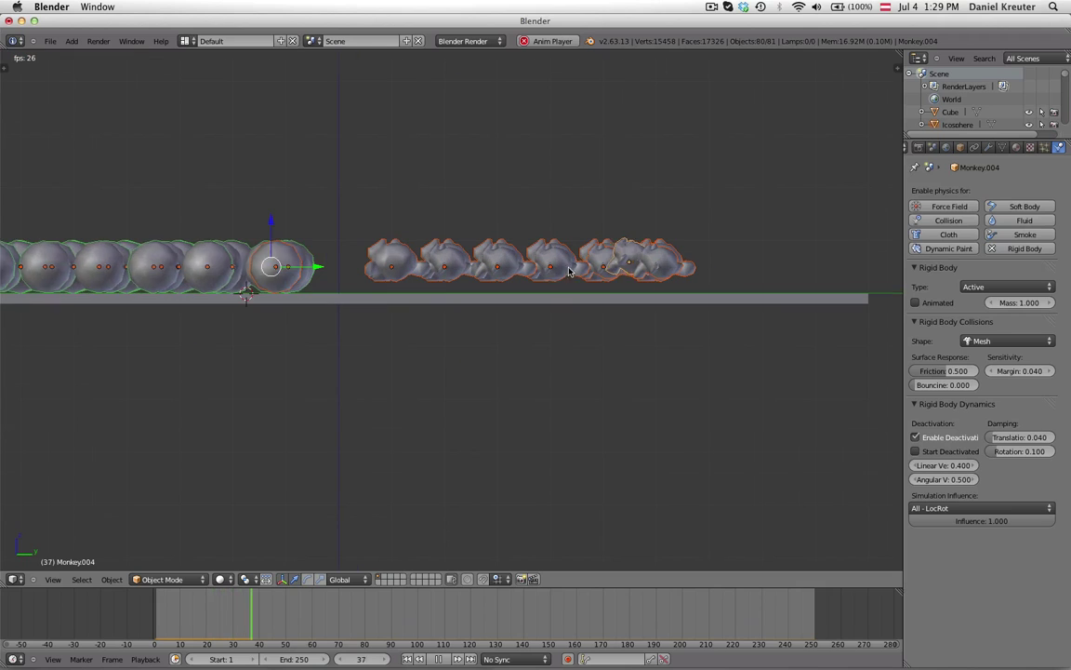
middle_drag(633, 281, 344, 472)
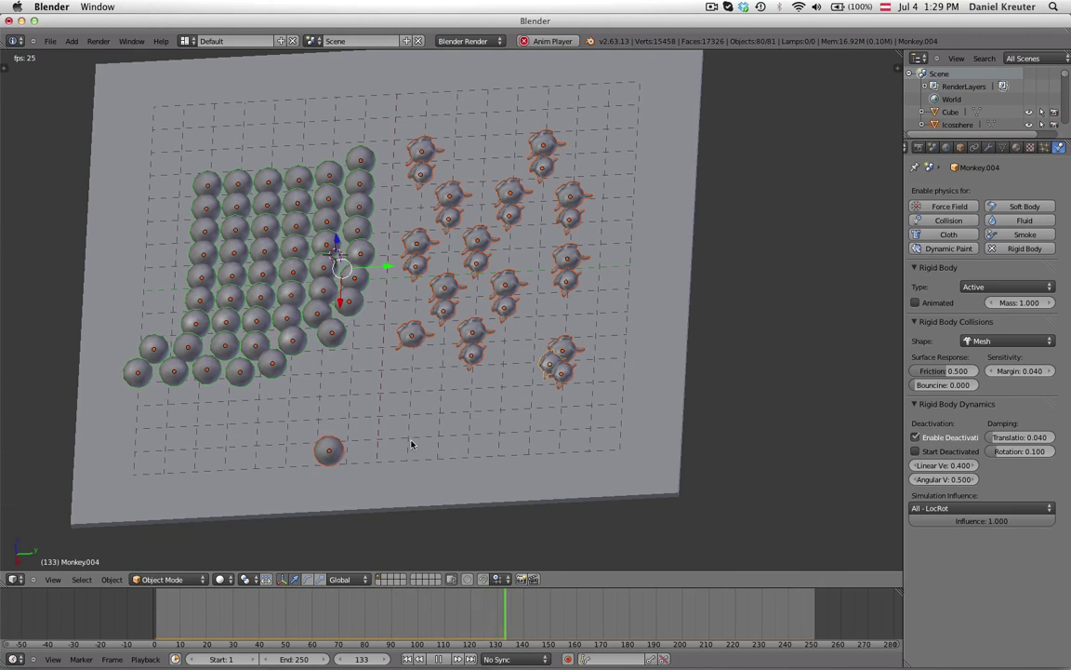
key(shift+Left)
key(Escape)
Apply the object transform to the selected spheres and monkeys again, deselect everything and replay the simulation
middle_drag(411, 440, 465, 364)
scroll(423, 350, up, 4)
key(ctrl+a)
click(417, 349)
key(a)
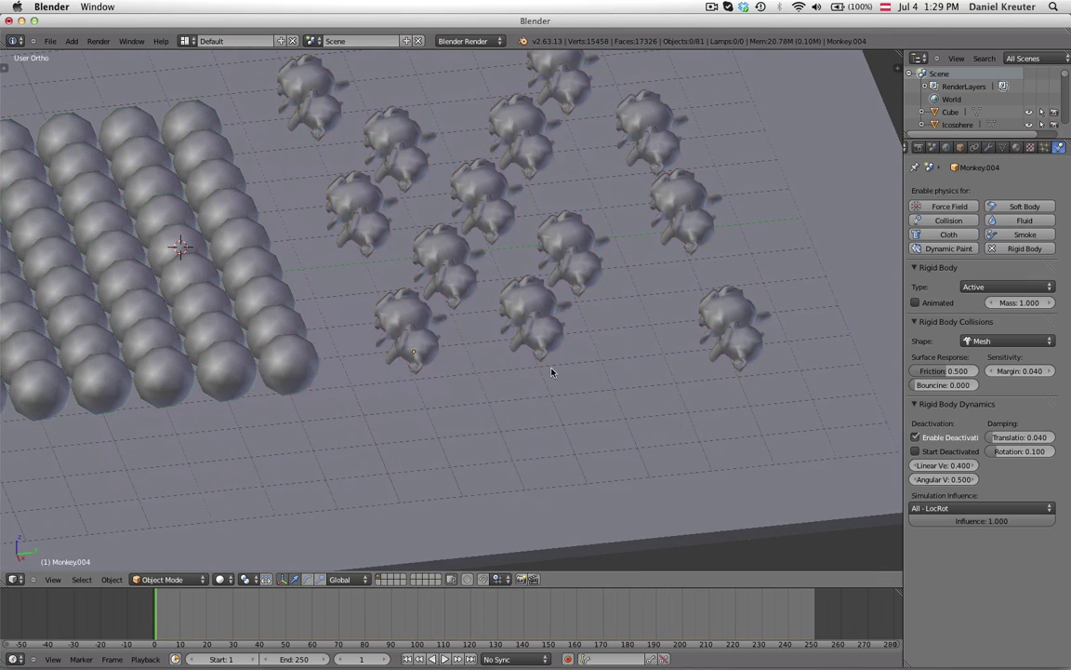
middle_drag(551, 370, 533, 337)
key(alt+a)
scroll(477, 344, down, 1)
key(Escape)
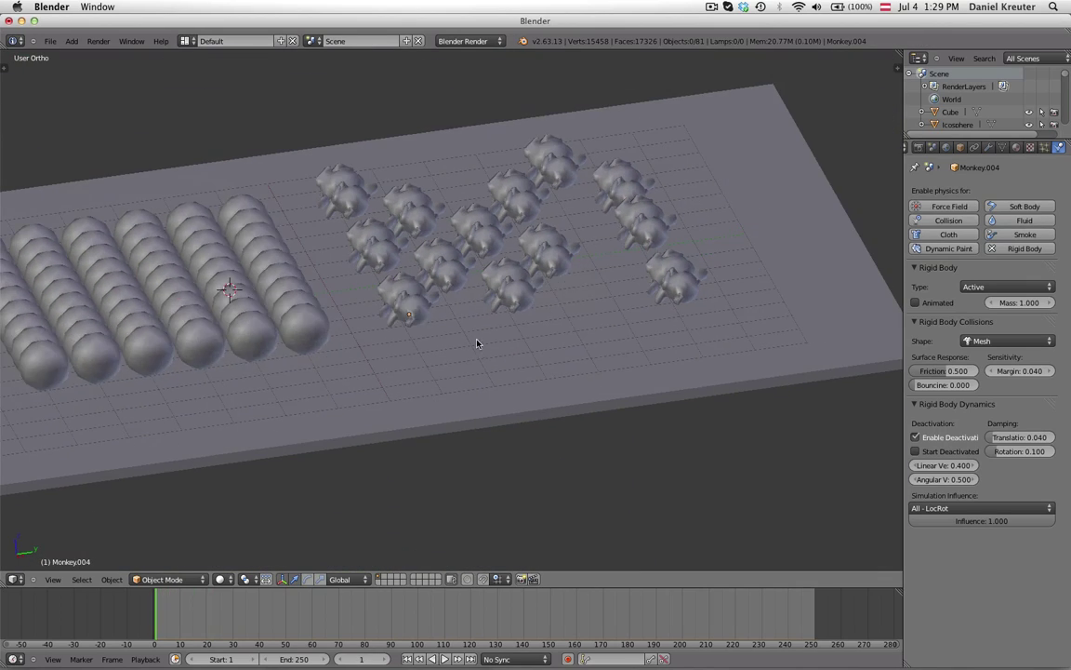
Select the small front monkey head and play back the simulation to examine its motion
key(KP_3)
right_click(375, 267)
scroll(439, 273, up, 2)
middle_drag(439, 276, 715, 332)
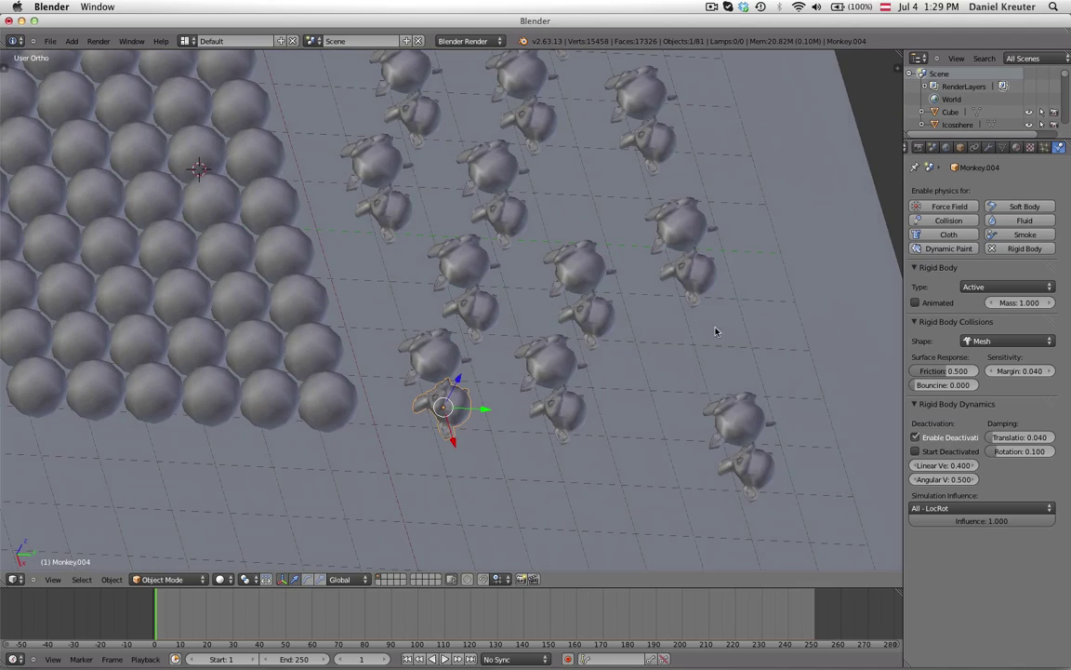
key(alt+a)
middle_drag(558, 381, 505, 315)
key(Escape)
Replay the simulation several times from different angles, examining the front monkey head up close
key(alt+a)
scroll(505, 317, down, 4)
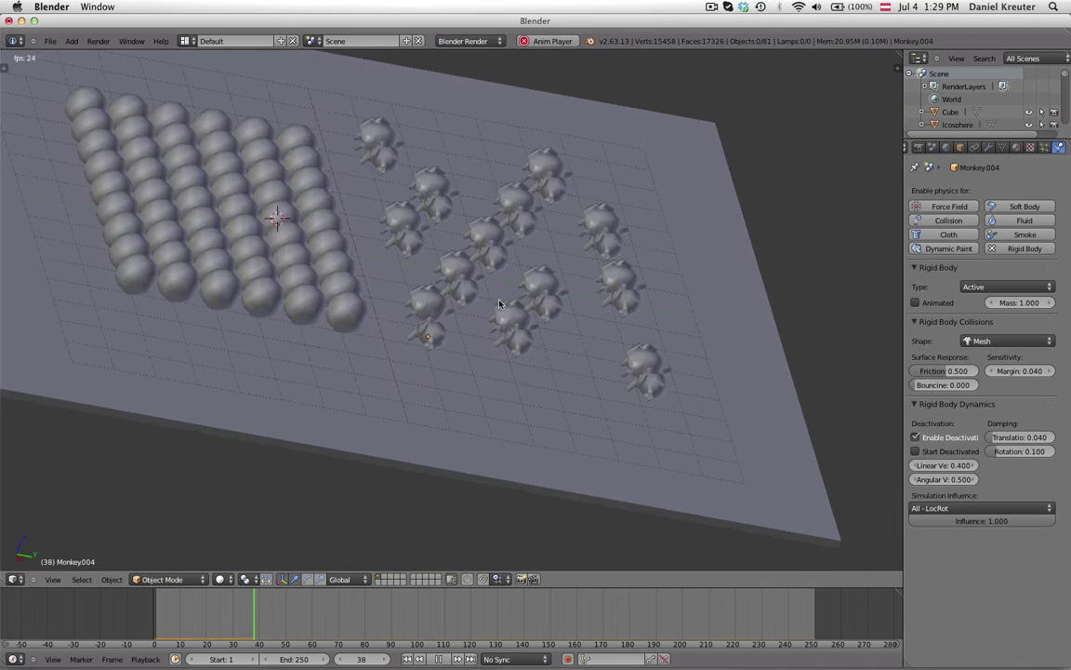
middle_drag(498, 304, 456, 372)
key(alt+a)
scroll(456, 373, down, 3)
middle_drag(657, 277, 478, 306)
scroll(43, 318, up, 4)
key(alt+a)
key(alt+a)
scroll(419, 192, down, 3)
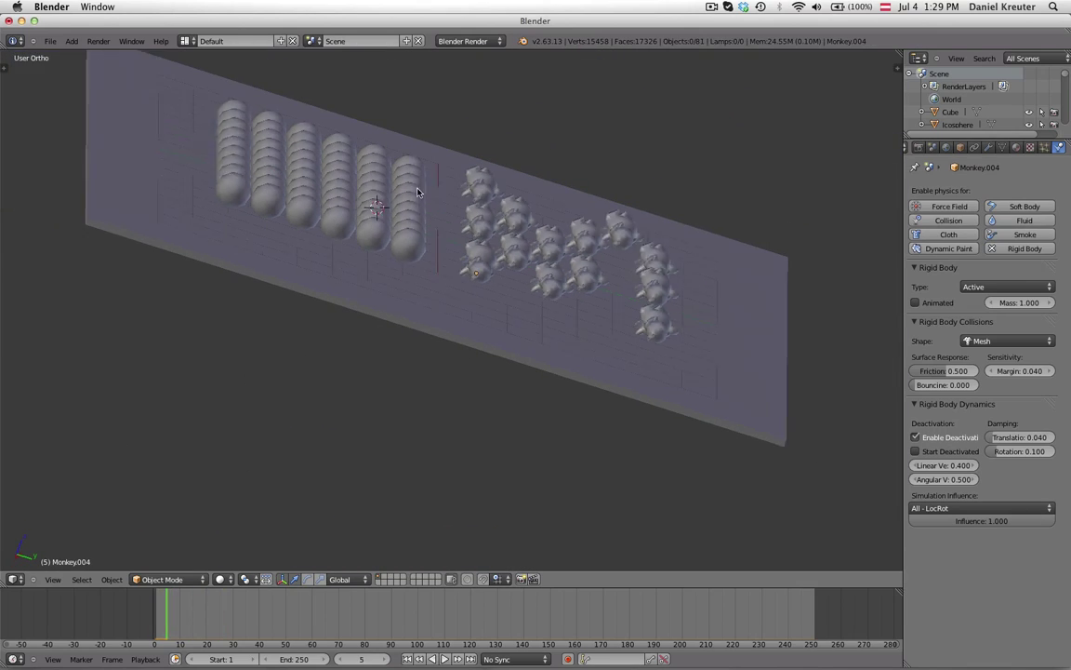
key(alt+a)
scroll(558, 277, up, 8)
middle_drag(555, 191, 481, 283)
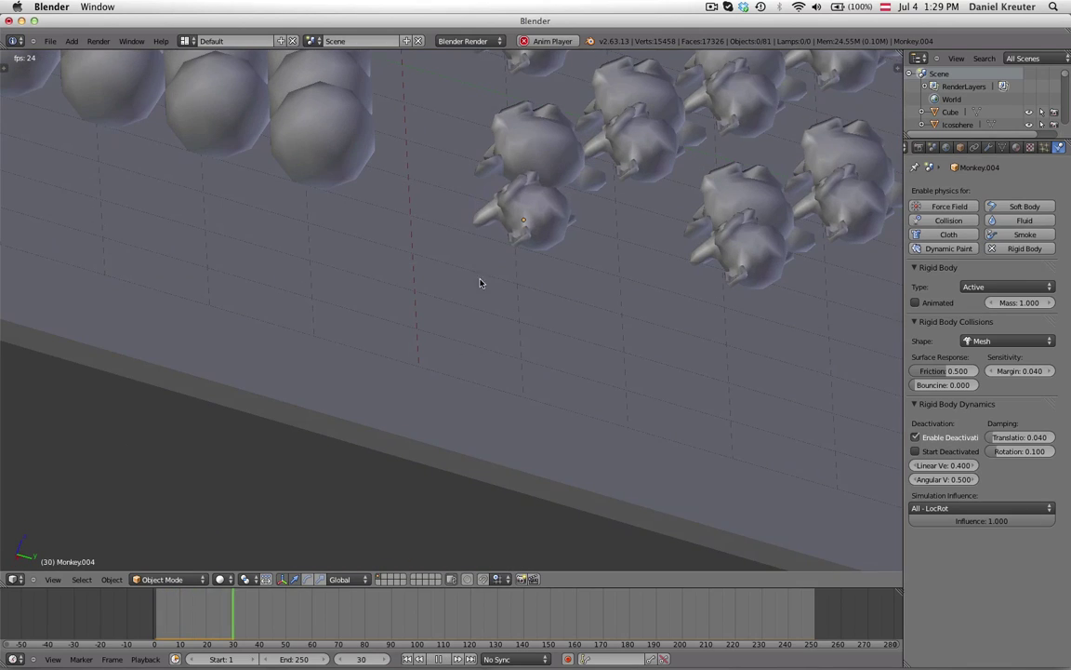
key(Escape)
Box-select all the monkeys without the spheres and slab in the wireframe right side view
scroll(493, 307, down, 5)
scroll(481, 337, up, 1)
middle_drag(481, 338, 524, 350)
scroll(581, 371, down, 2)
key(t)
key(z)
key(KP_3)
key(a)
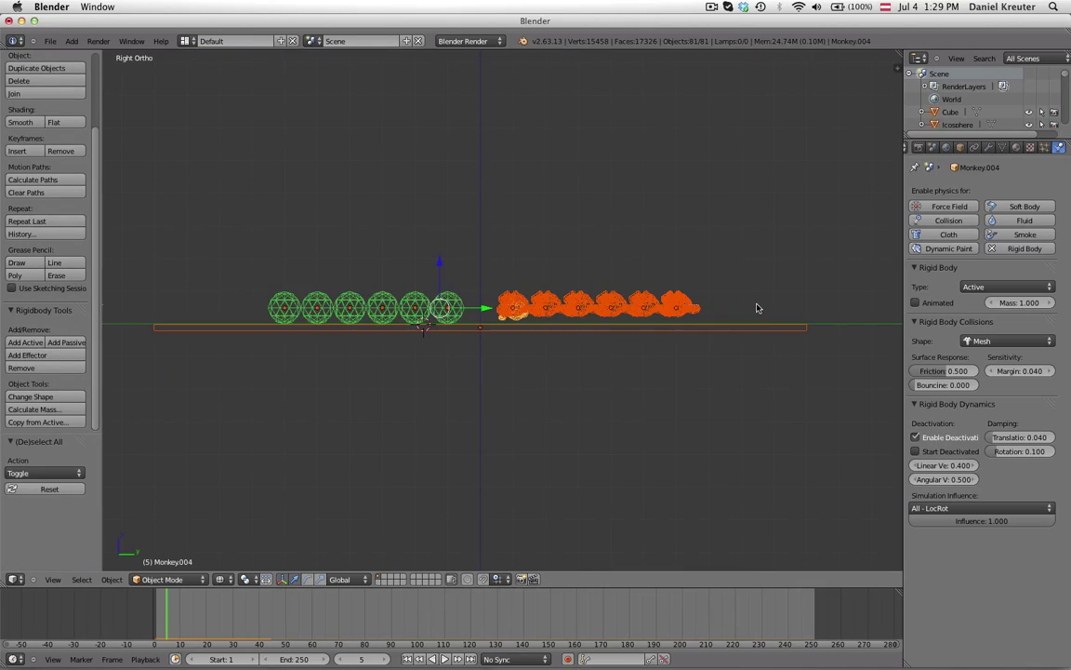
key(a)
key(b)
drag(758, 306, 494, 249)
Try to copy the active monkey head's rigid body settings to the other selected monkeys, and undo it
middle_drag(492, 258, 514, 408)
scroll(514, 408, up, 6)
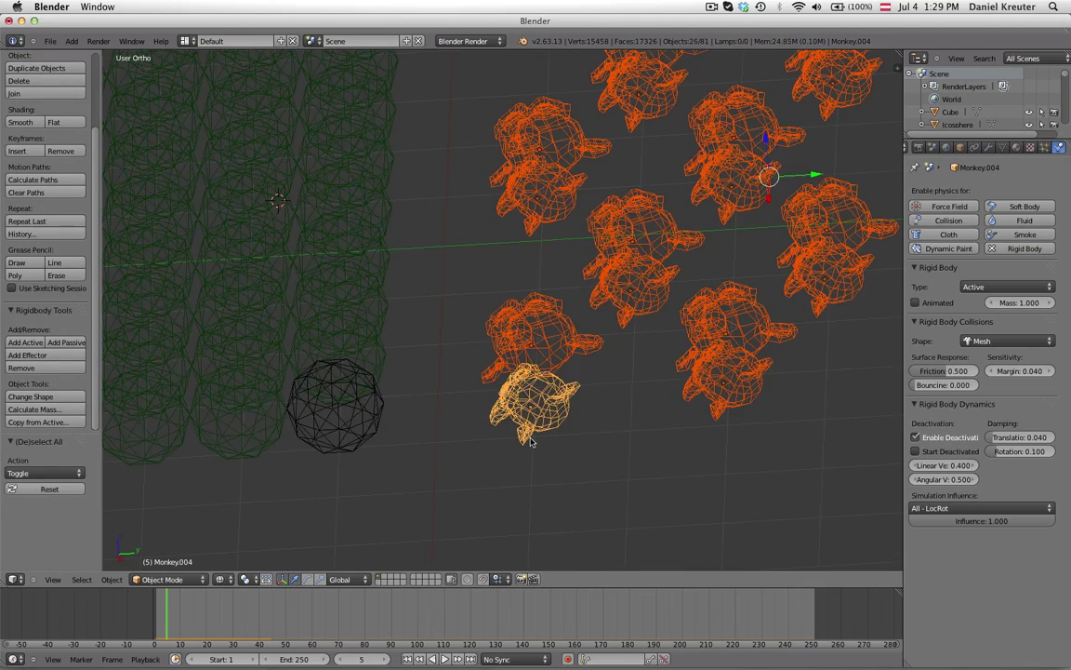
scroll(277, 382, down, 2)
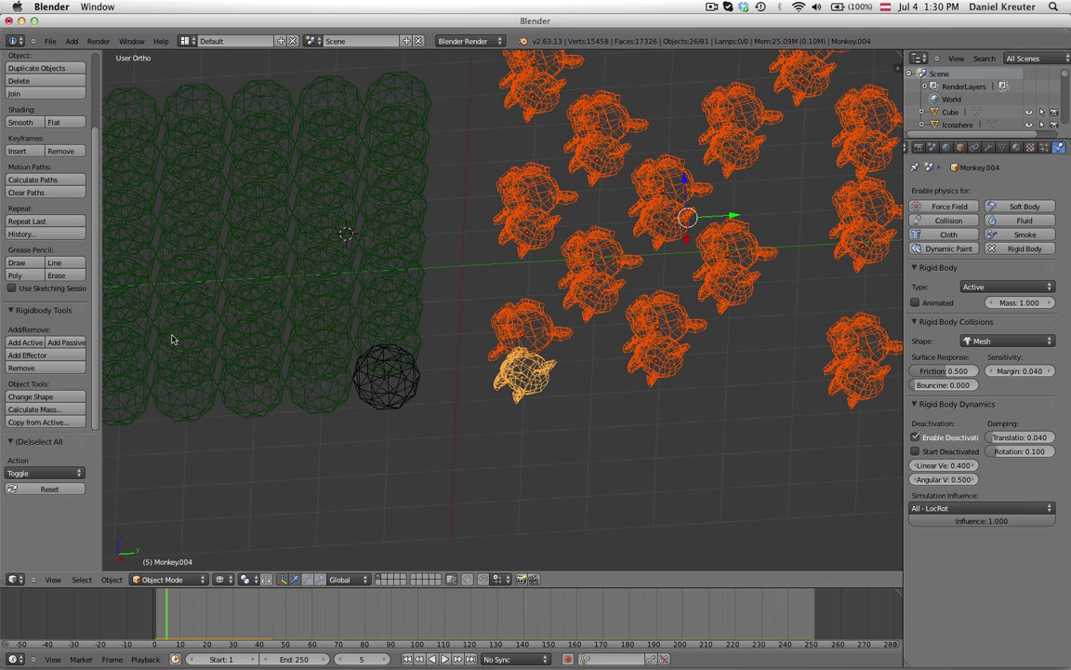
click(69, 423)
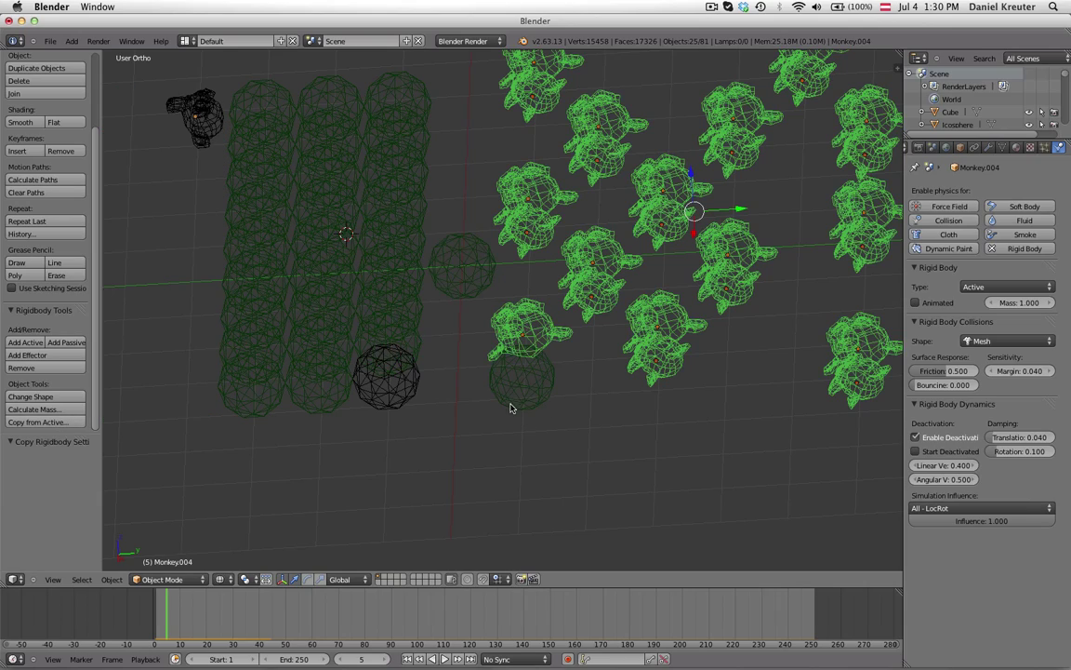
key(ctrl+z)
Reselect all the monkeys in a wireframe view from above at frame 1, keeping the small front head active
scroll(510, 407, down, 6)
middle_drag(377, 408, 387, 433)
scroll(387, 433, up, 2)
scroll(387, 432, down, 2)
middle_drag(497, 430, 507, 477)
key(z)
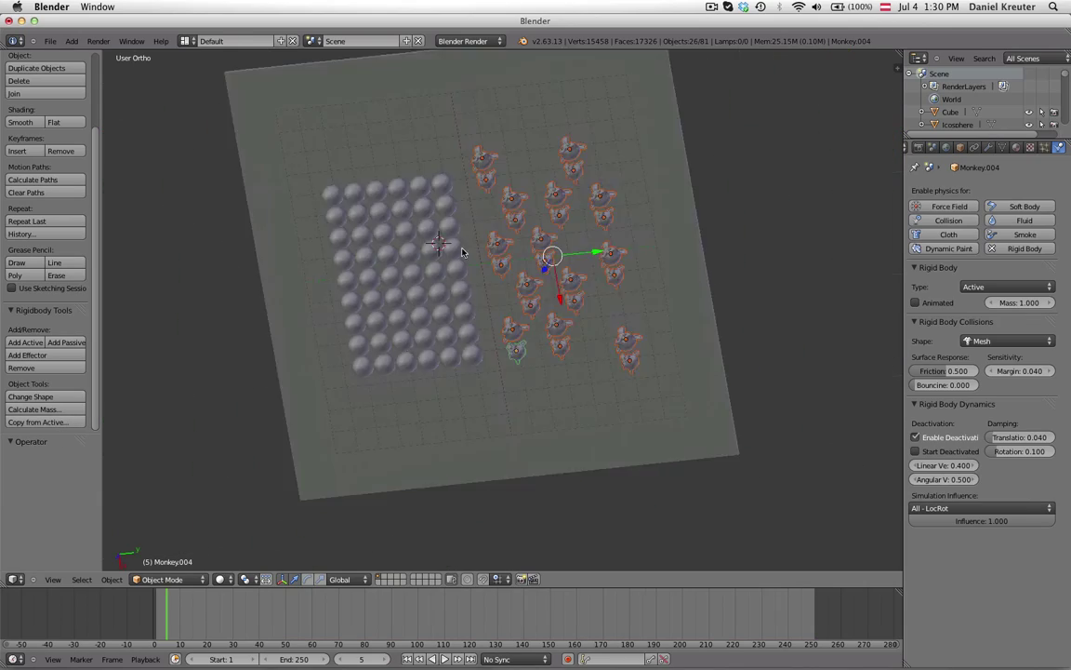
scroll(493, 256, up, 2)
middle_drag(462, 252, 556, 335)
scroll(472, 280, down, 2)
key(z)
key(a)
key(a)
key(a)
key(b)
drag(650, 503, 469, 136)
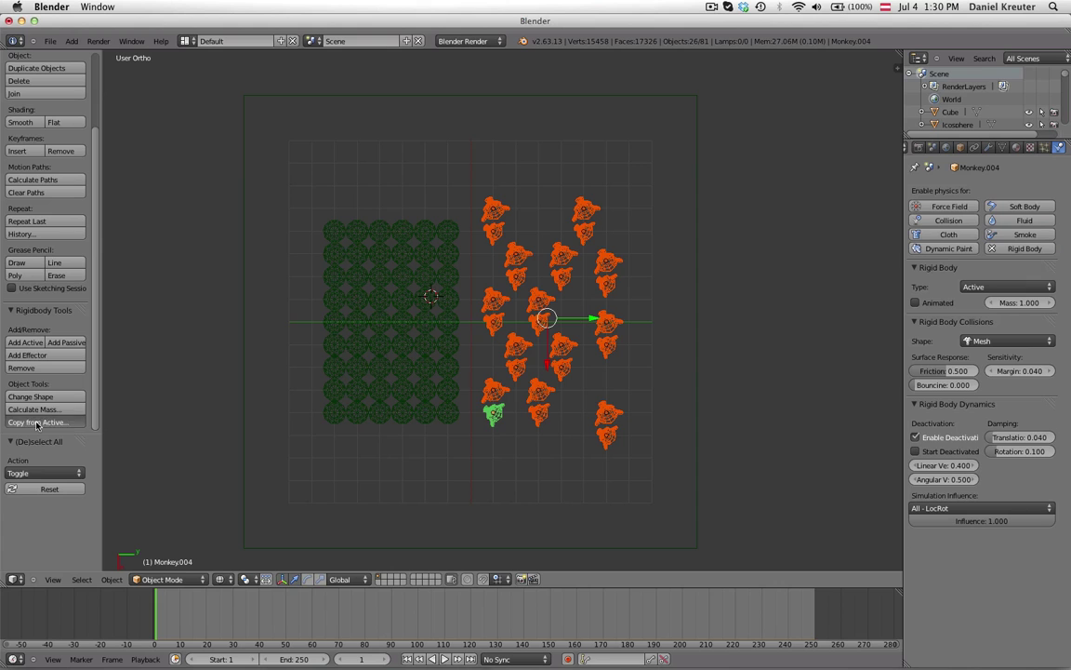
Deselect everything, return the viewport to solid shading and play the simulation in an angled view
key(a)
key(z)
scroll(386, 396, down, 3)
middle_drag(386, 395, 596, 394)
scroll(598, 301, up, 4)
key(alt+a)
scroll(596, 395, up, 7)
key(Escape)
key(alt+a)
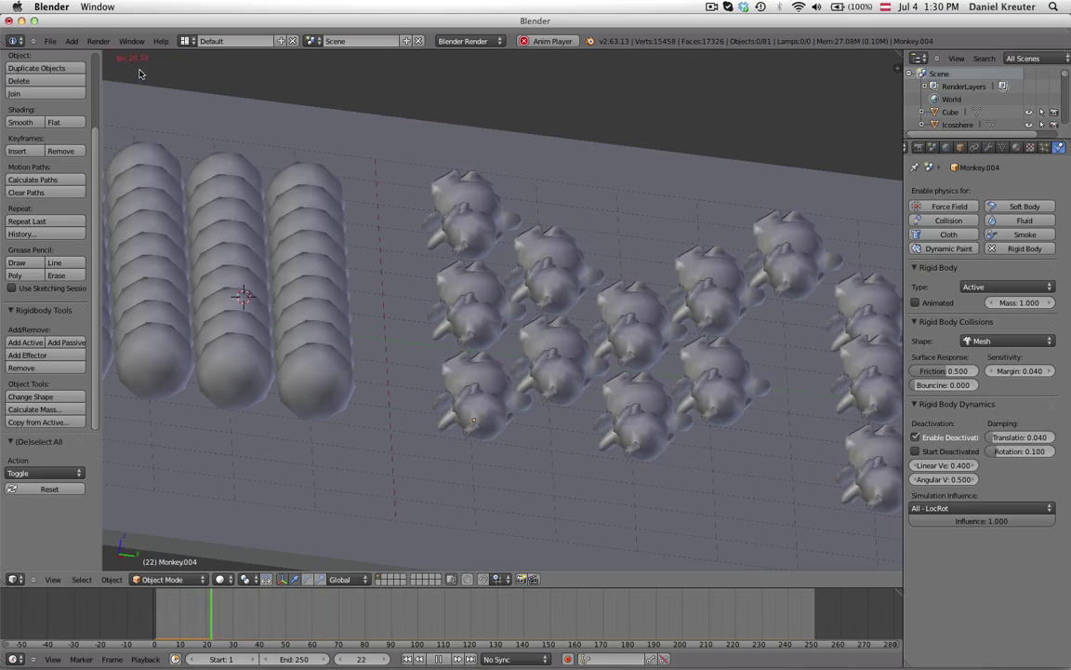
Watch the spheres and monkeys settle on the flat slab from several angles
scroll(297, 184, down, 5)
key(a)
middle_drag(296, 185, 516, 353)
scroll(351, 254, up, 3)
key(a)
scroll(639, 362, down, 4)
scroll(438, 423, up, 4)
scroll(435, 420, down, 5)
Tilt the slab about 24° in the front view and lower it about 3.14 units along Z
right_click(517, 359)
middle_drag(507, 446, 694, 341)
key(r)
right_click(595, 390)
key(KP_3)
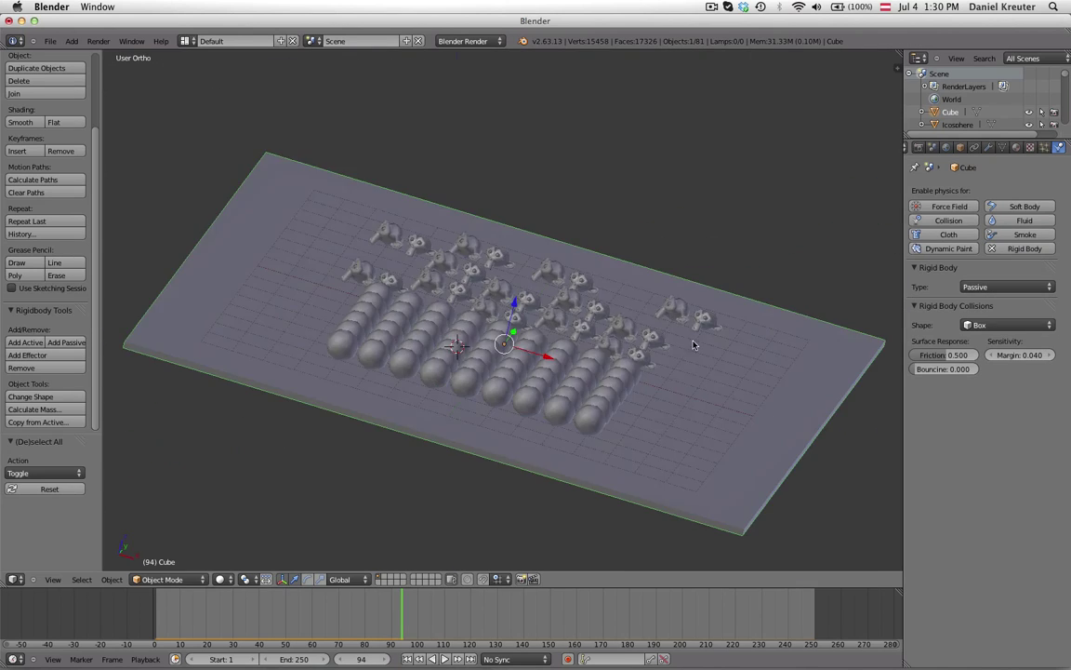
key(KP_1)
key(r)
click(646, 243)
key(g)
key(z)
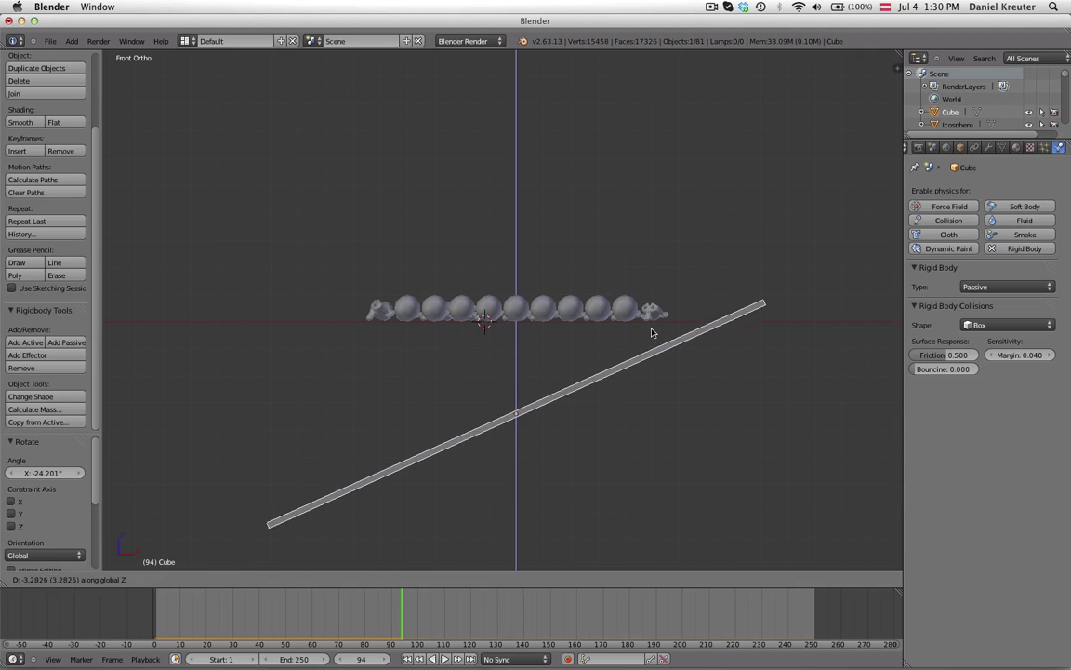
click(651, 335)
Play the simulation and watch the spheres and monkeys slide down the tilted slab
key(alt+a)
middle_drag(535, 395, 593, 366)
scroll(510, 404, up, 2)
scroll(526, 404, down, 2)
scroll(592, 365, up, 1)
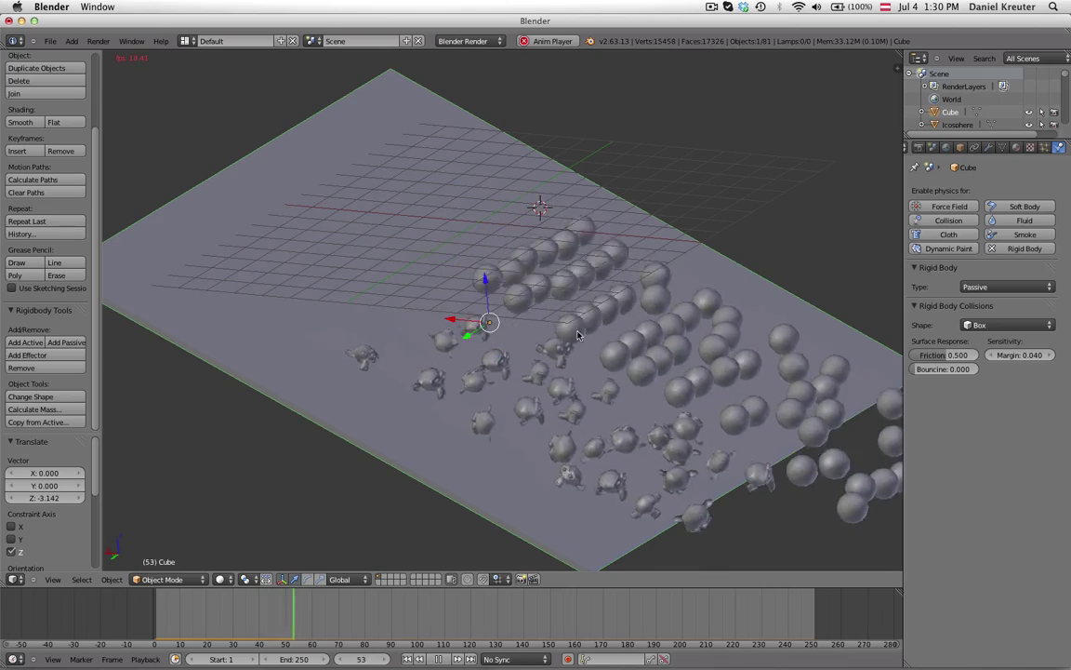
scroll(571, 344, up, 1)
middle_drag(698, 355, 522, 284)
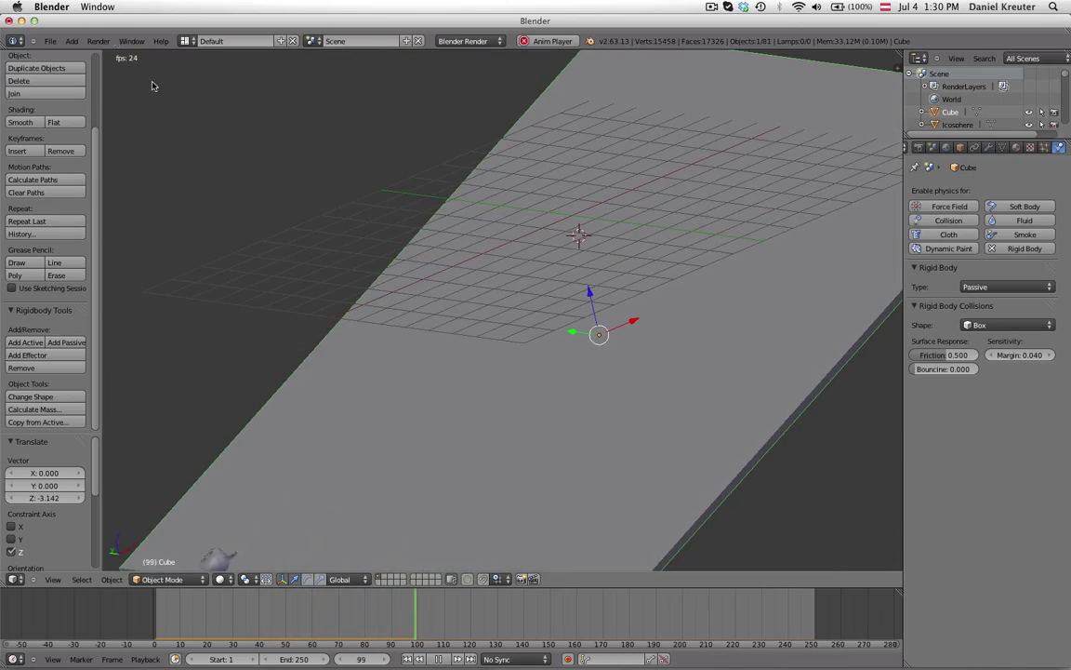
Replay the slide down the ramp from an angled view facing the rows of spheres
key(Escape)
scroll(507, 250, down, 3)
scroll(508, 251, up, 3)
key(alt+a)
middle_drag(786, 269, 590, 411)
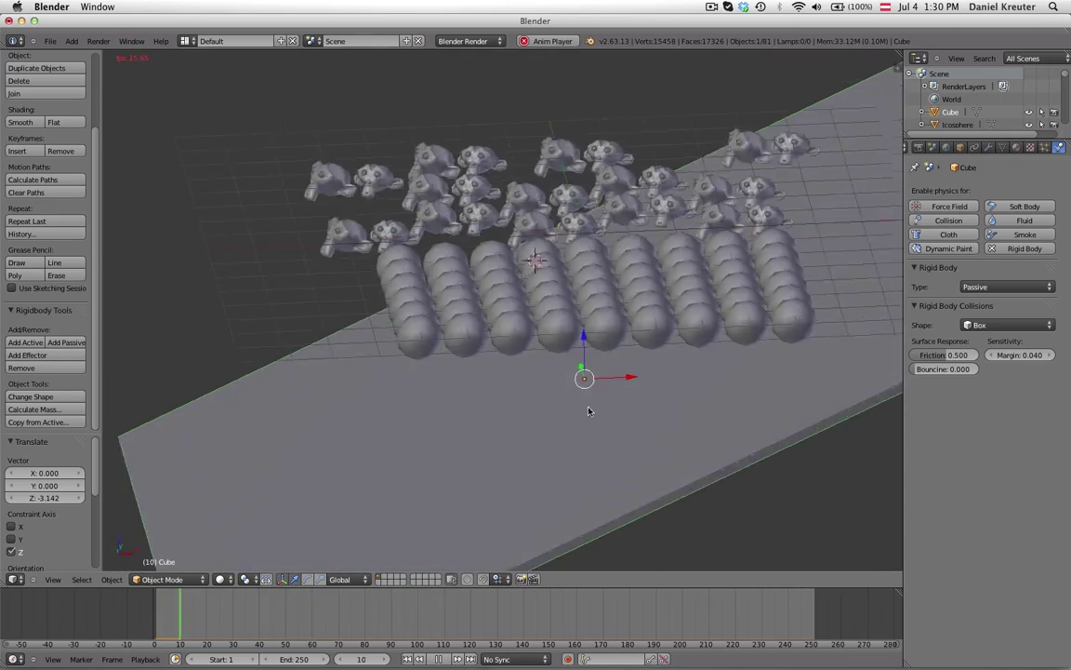
scroll(577, 381, up, 1)
scroll(539, 357, down, 2)
scroll(538, 358, up, 1)
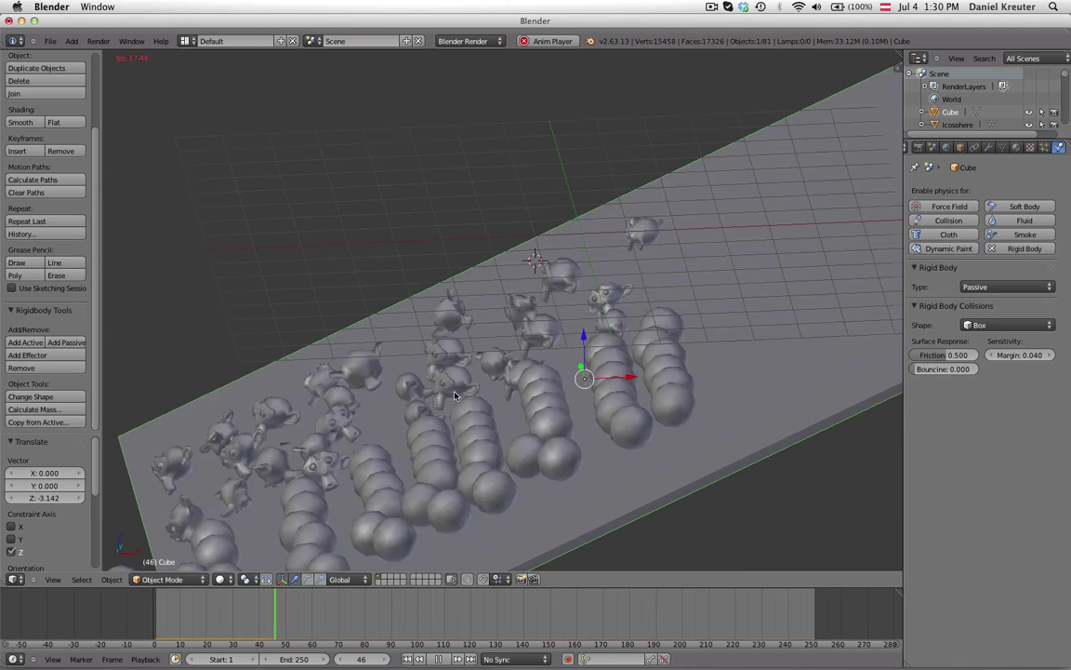
shift+middle_drag(539, 357, 507, 335)
scroll(507, 340, down, 2)
Set the friction of the slab and of the small monkey head nearest its raised end to 0
key(a)
shift+middle_drag(679, 326, 708, 419)
scroll(708, 419, up, 4)
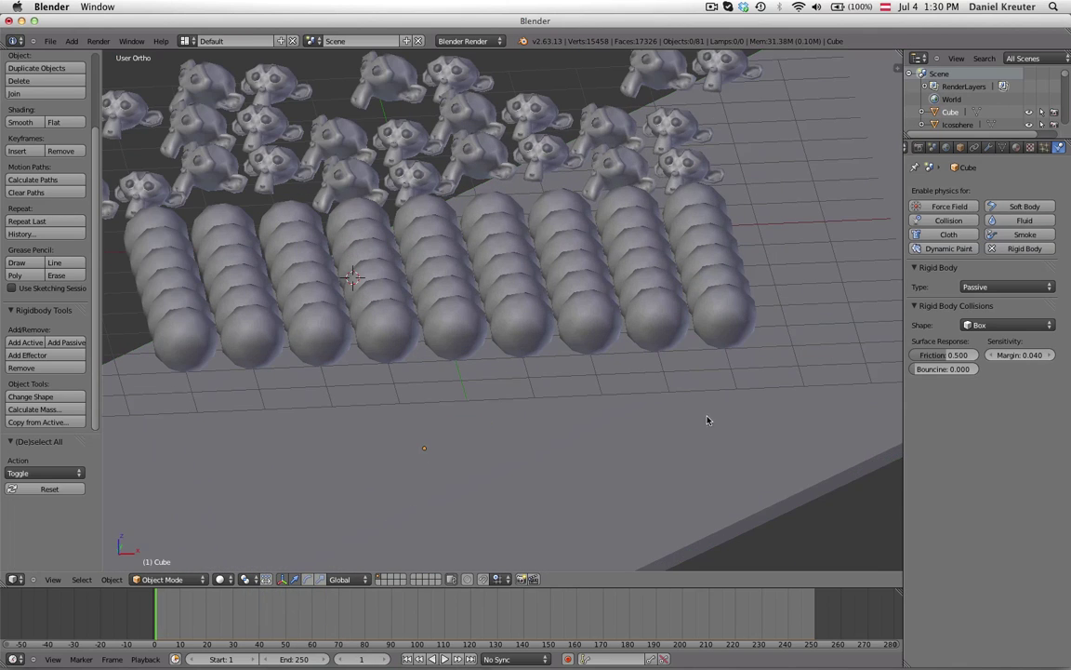
shift+middle_drag(707, 251, 555, 474)
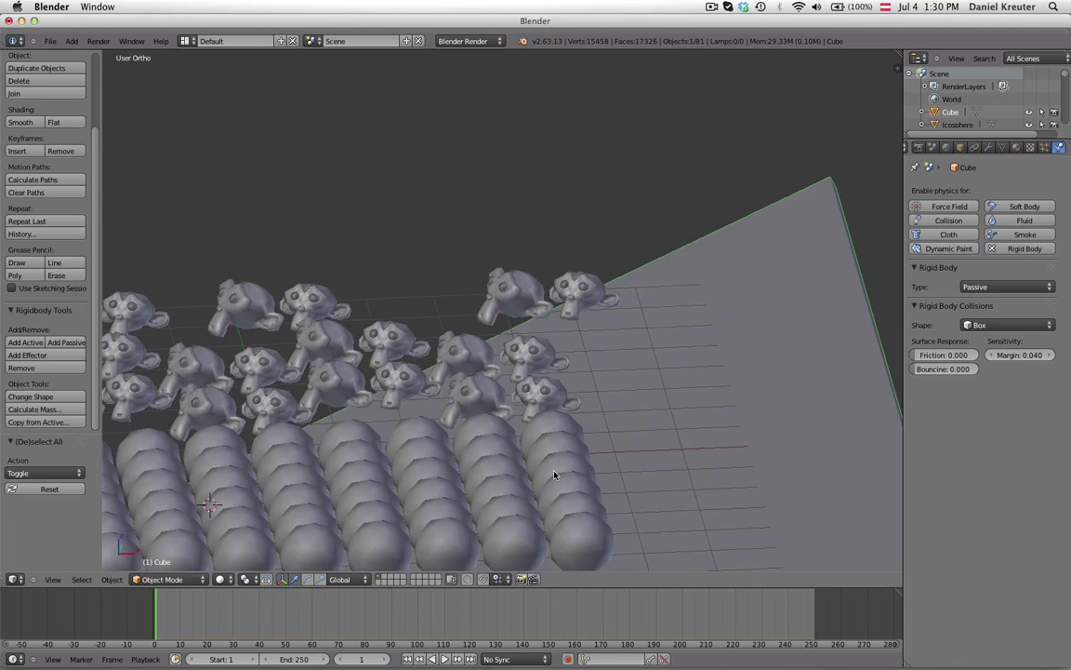
shift+middle_drag(602, 358, 586, 316)
scroll(567, 283, up, 4)
right_click(568, 230)
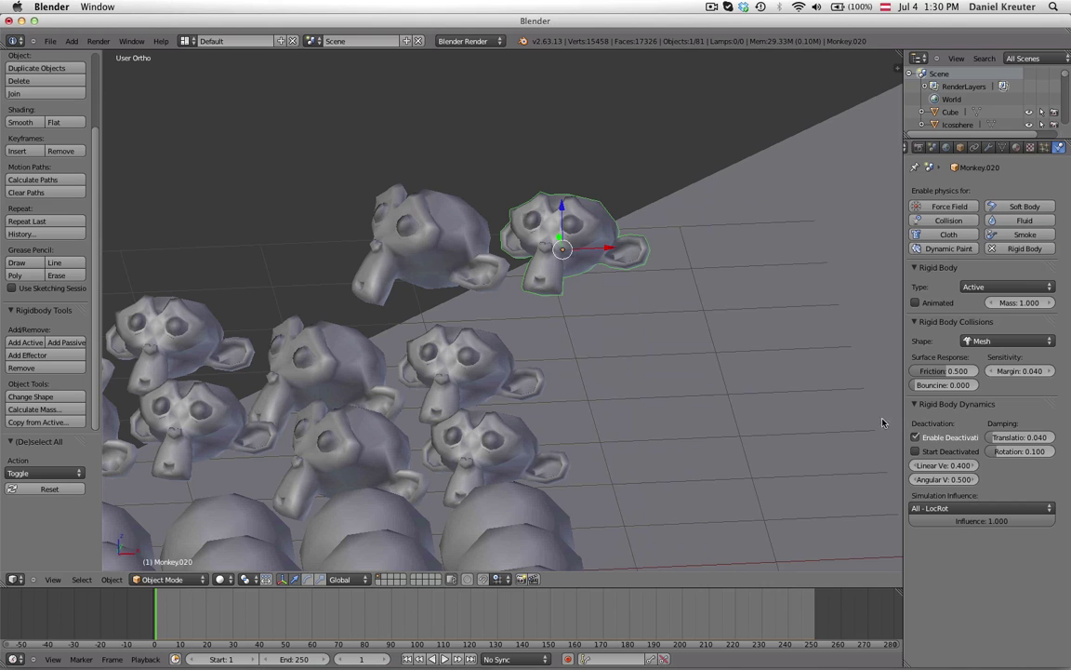
Play the frictionless simulation while following the monkeys down the ramp, and return to frame 1
key(alt+a)
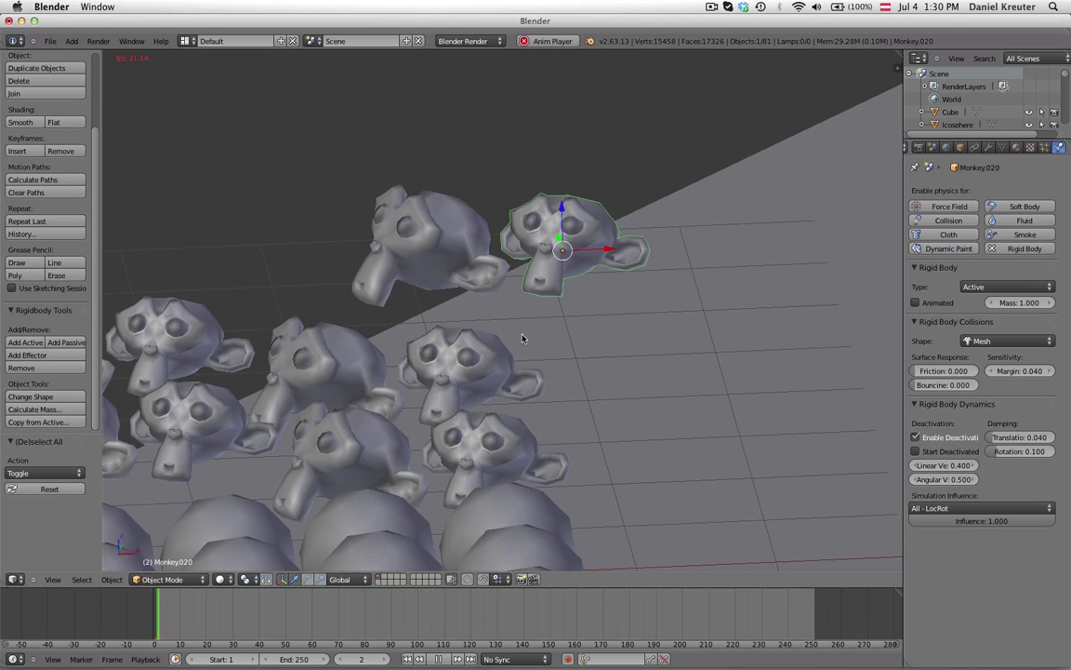
shift+middle_drag(372, 558, 498, 410)
scroll(428, 437, down, 3)
shift+middle_drag(336, 475, 700, 337)
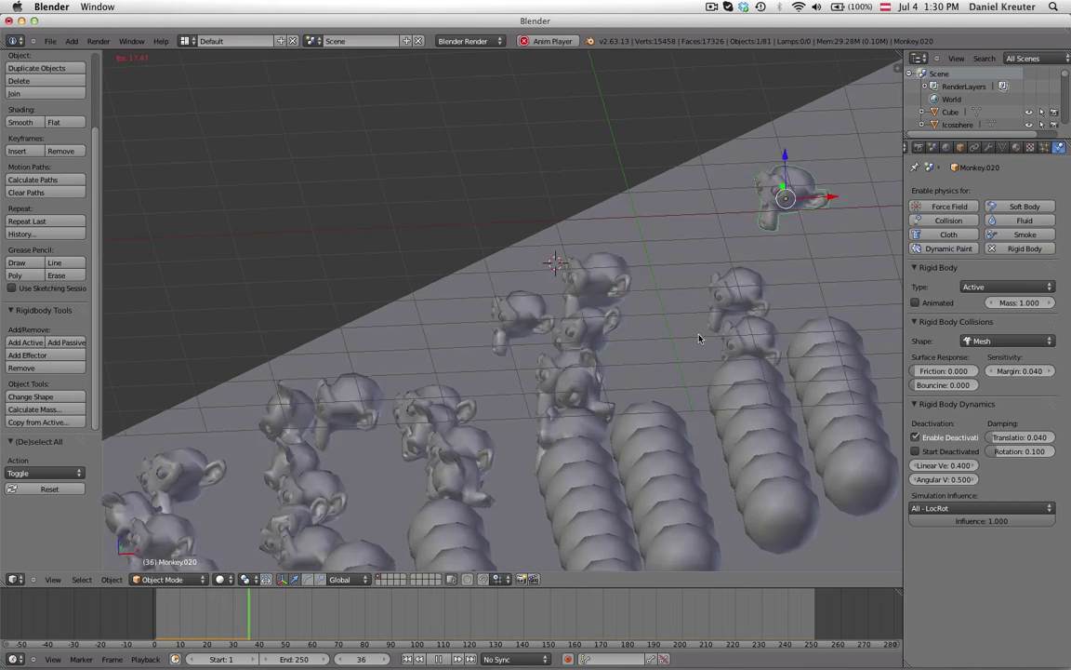
shift+middle_drag(351, 439, 679, 265)
shift+middle_drag(313, 388, 587, 239)
key(Escape)
scroll(588, 239, down, 7)
shift+middle_drag(712, 284, 567, 400)
scroll(747, 206, up, 2)
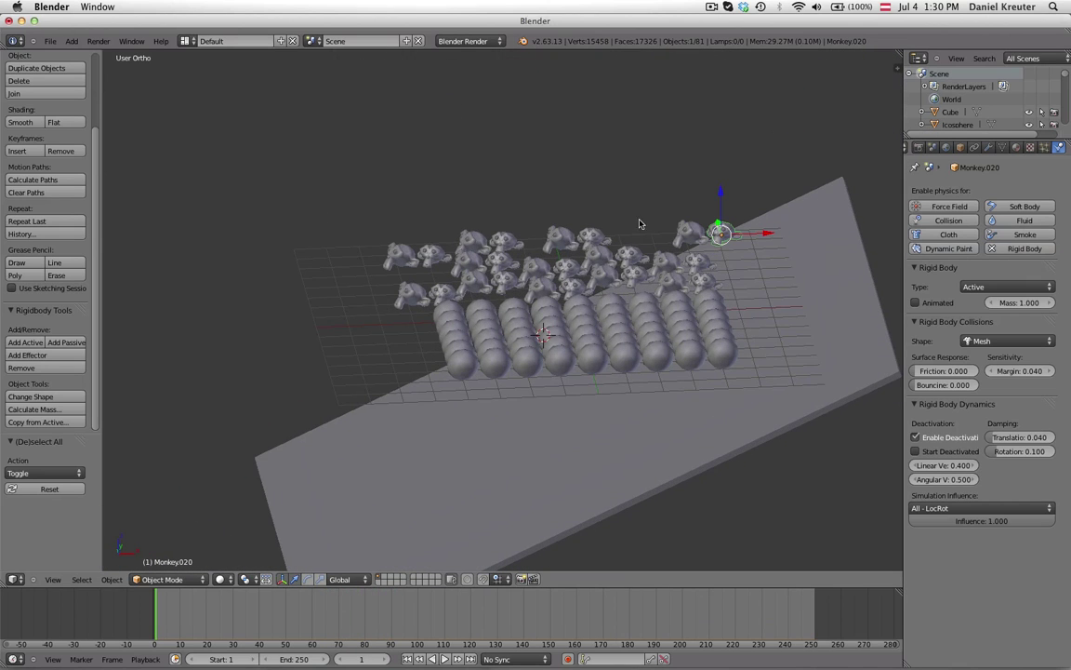
Raise the slab's friction and set the friction of the small monkey head nearest its raised end to 1
shift+middle_drag(472, 372, 272, 452)
scroll(612, 397, up, 6)
right_click(788, 384)
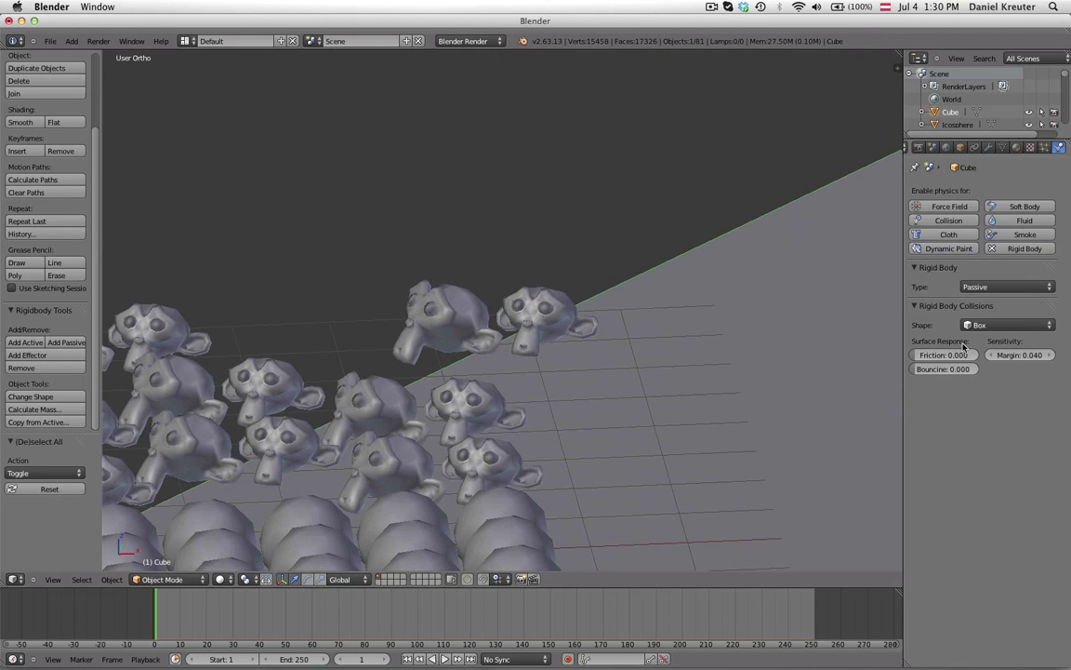
right_click(579, 323)
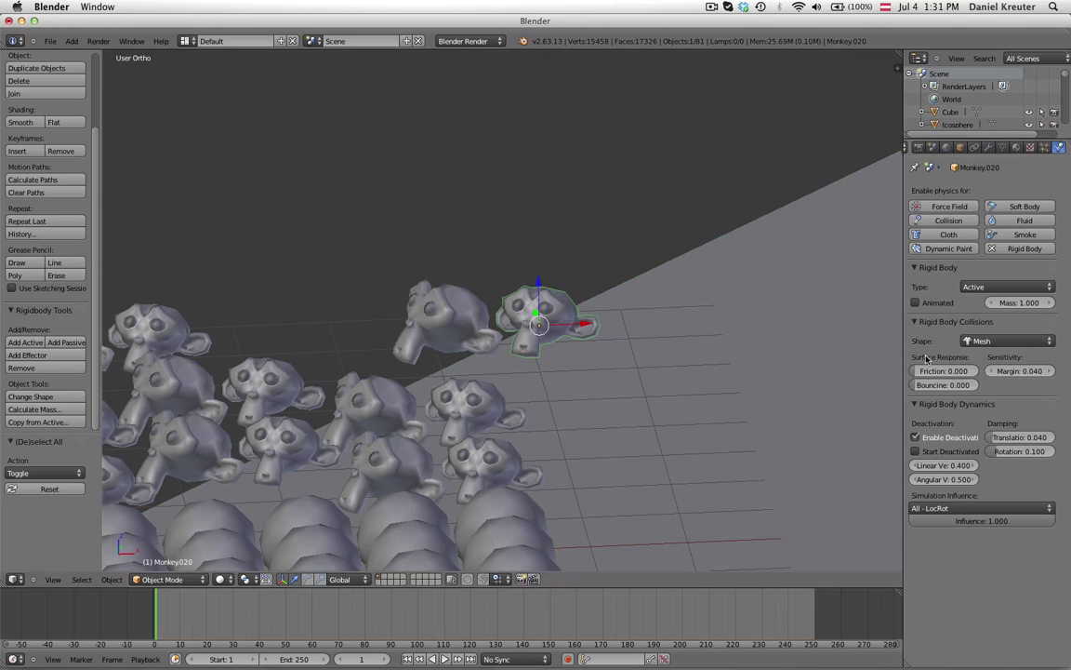
Play the high-friction simulation and examine how the monkeys move along the ramp, close up and from afar
scroll(334, 430, down, 7)
key(alt+a)
scroll(345, 436, up, 5)
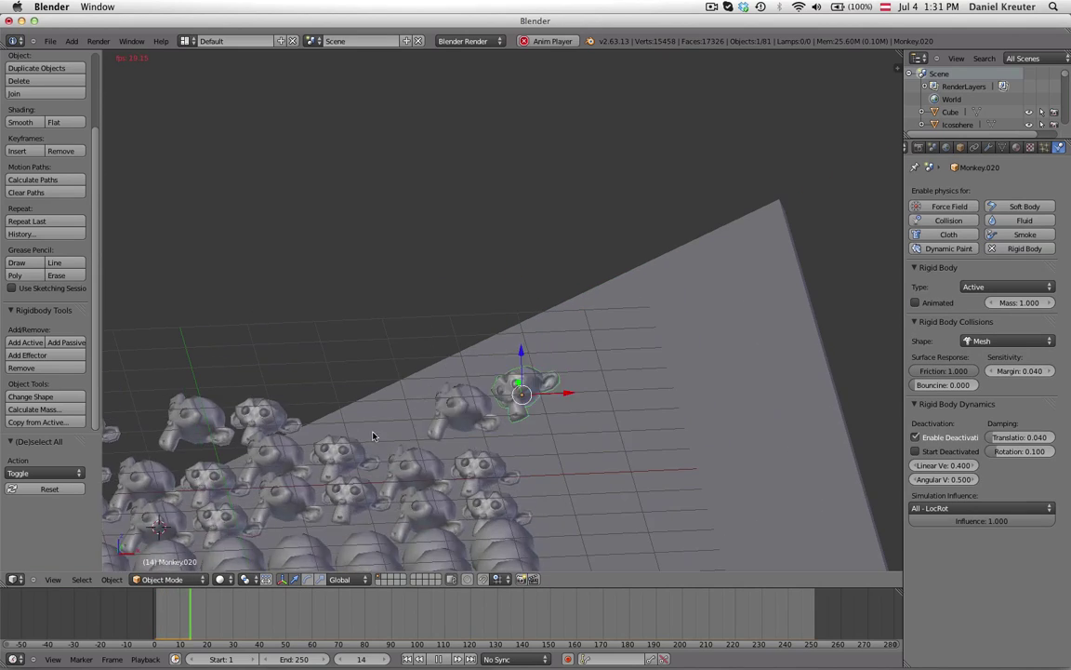
shift+middle_drag(375, 436, 502, 275)
shift+middle_drag(439, 341, 517, 228)
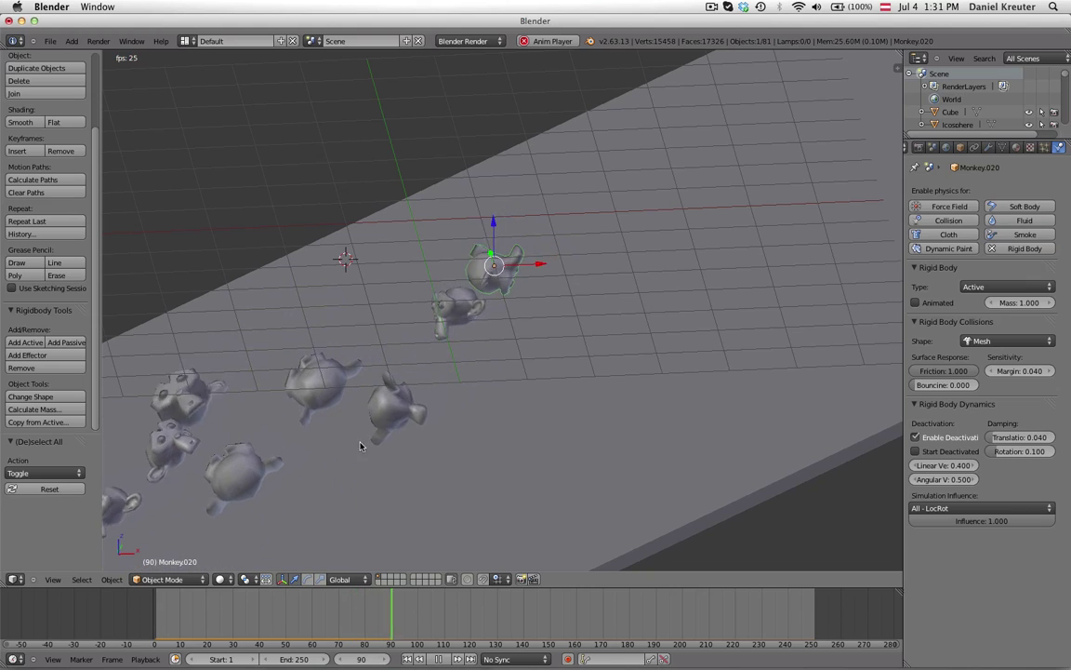
shift+middle_drag(301, 390, 499, 197)
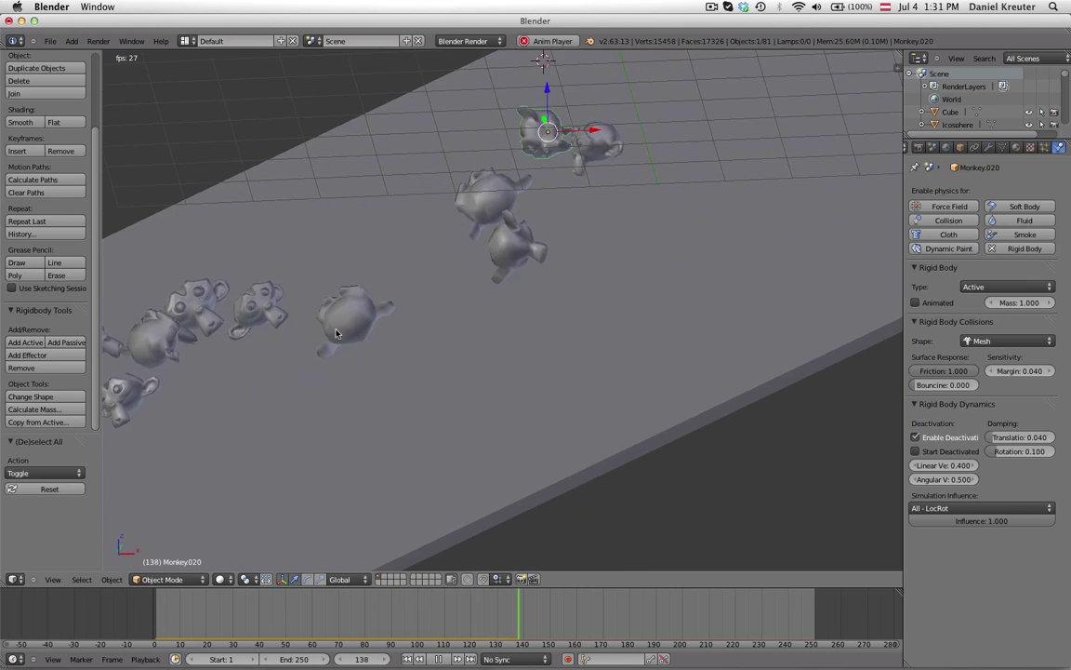
scroll(428, 347, down, 5)
scroll(428, 348, up, 1)
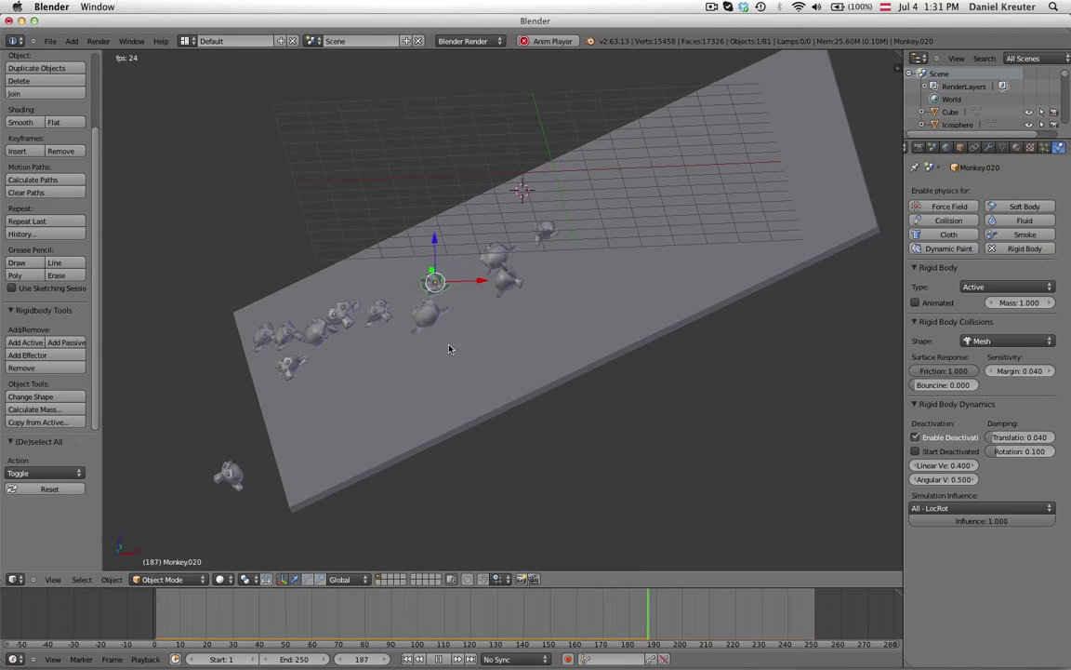
scroll(392, 432, up, 1)
scroll(436, 387, down, 2)
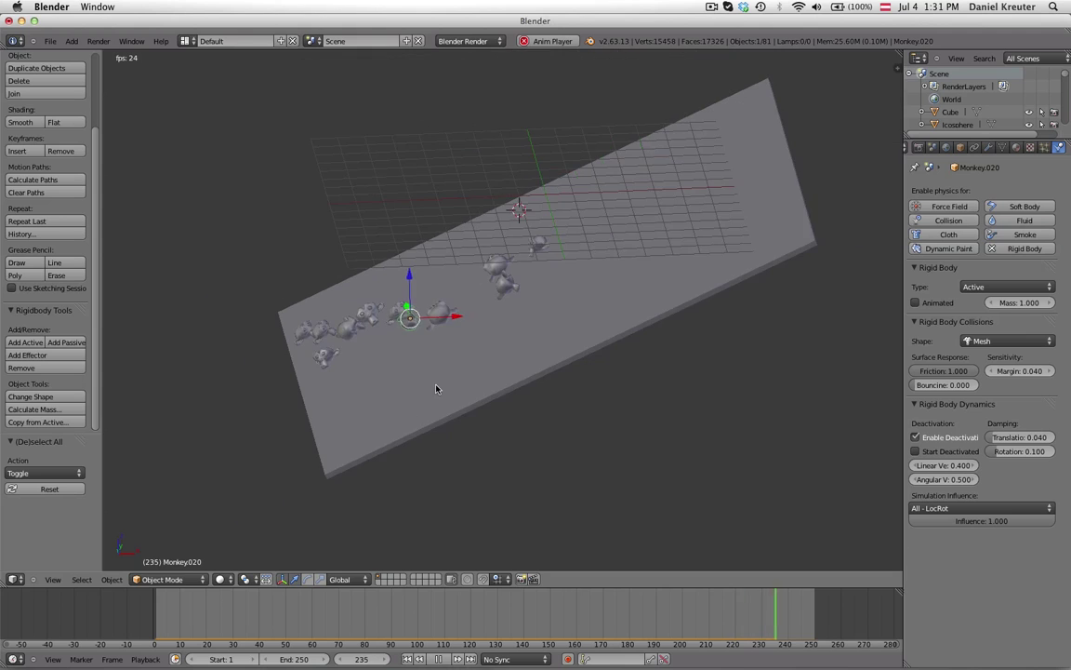
scroll(437, 388, up, 2)
shift+middle_drag(763, 326, 591, 494)
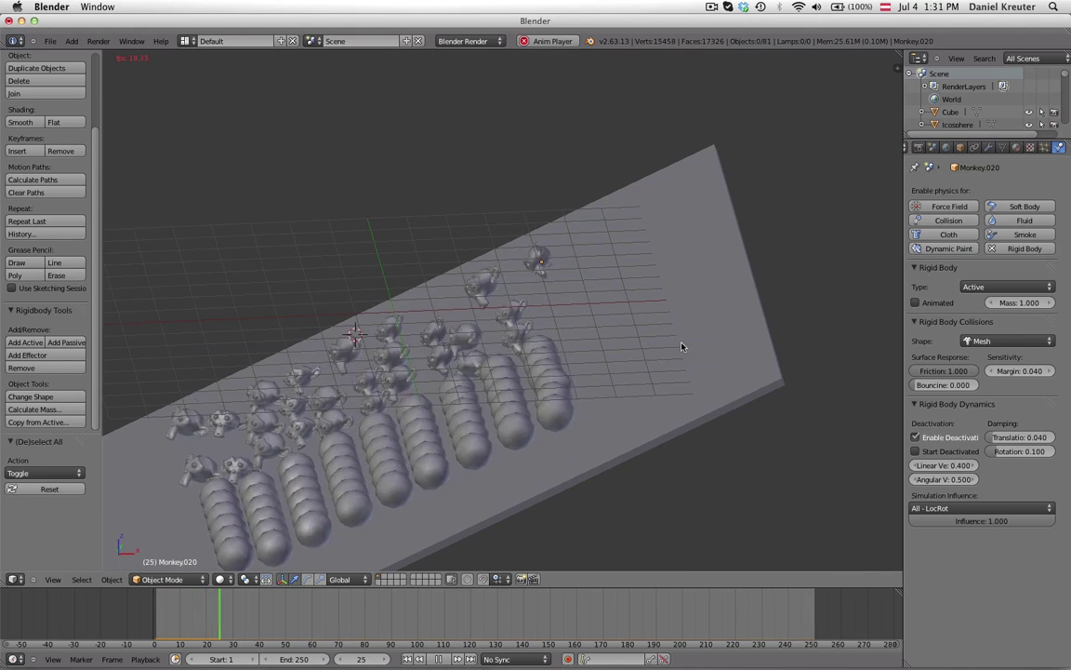
Set the friction of the slab and of the small monkey head nearest its raised end to 0.5
right_click(683, 346)
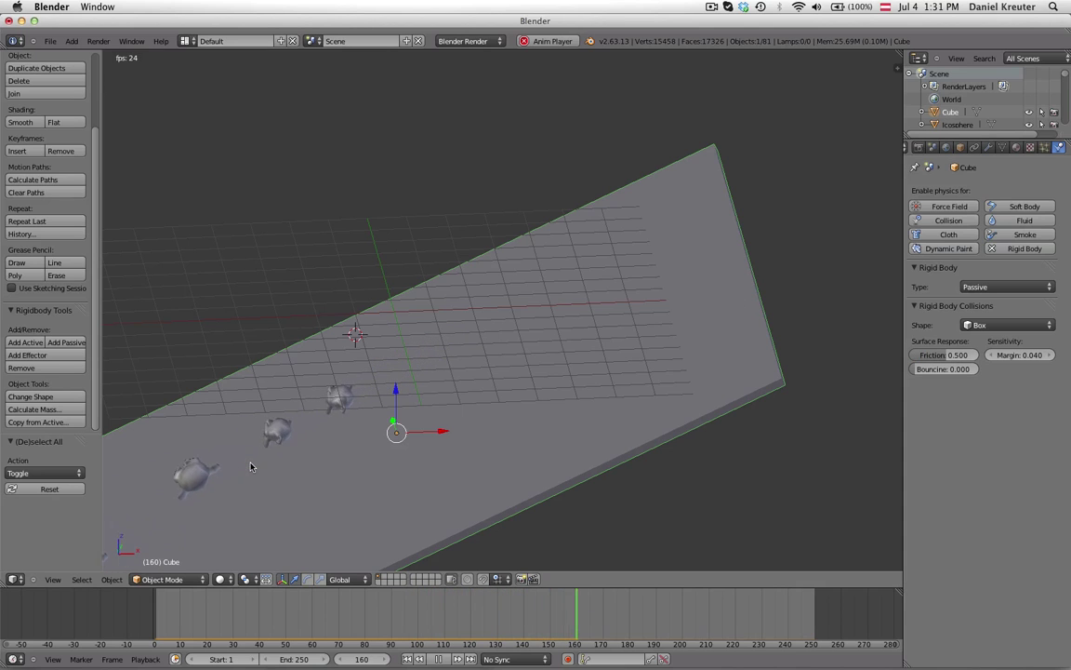
key(Escape)
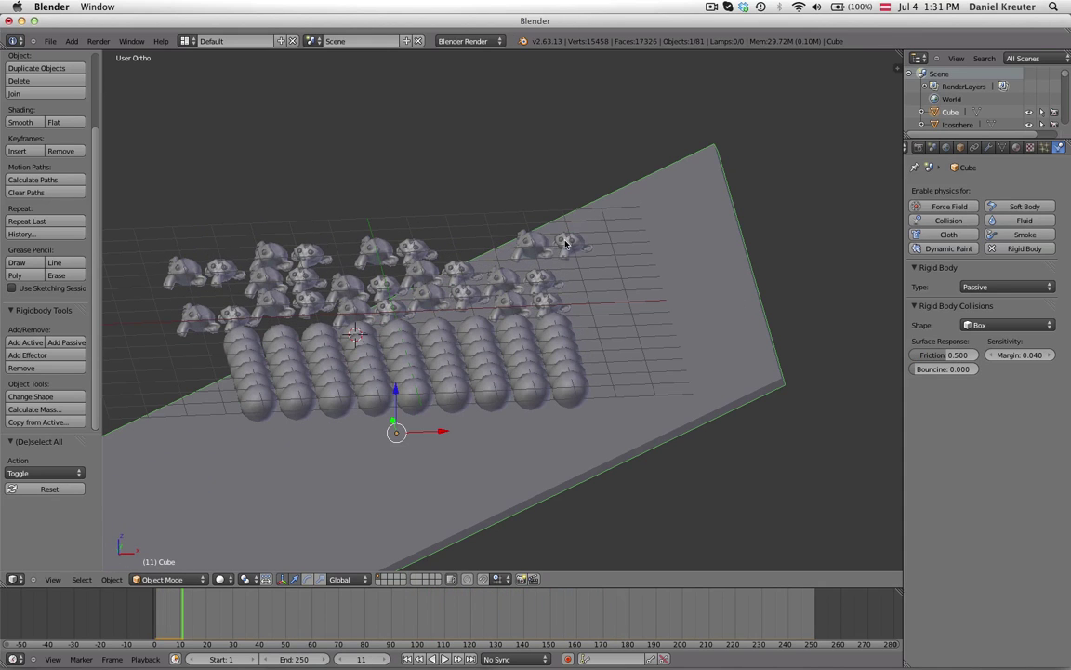
right_click(565, 243)
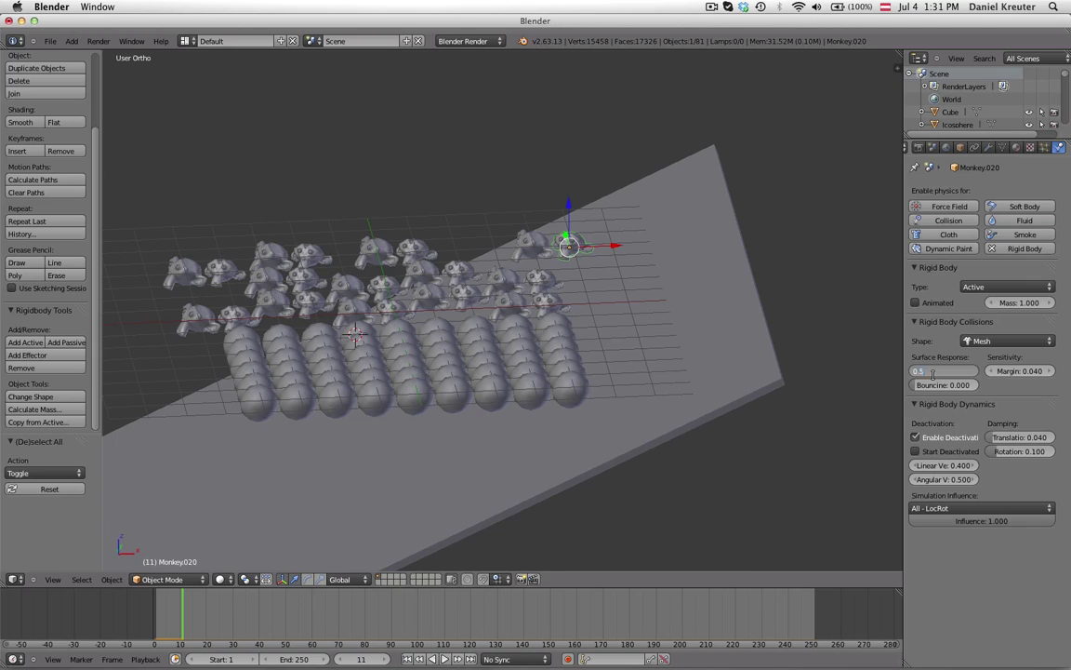
Set the bounciness of the slab and of the small monkey head nearest its raised end to 1
right_click(719, 287)
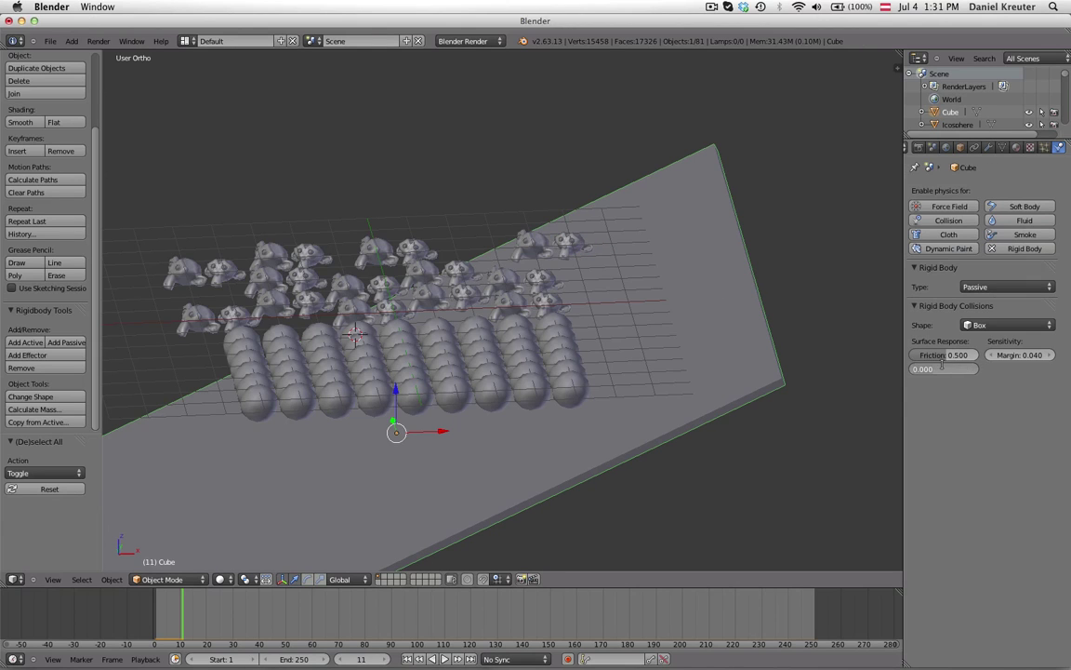
right_click(571, 249)
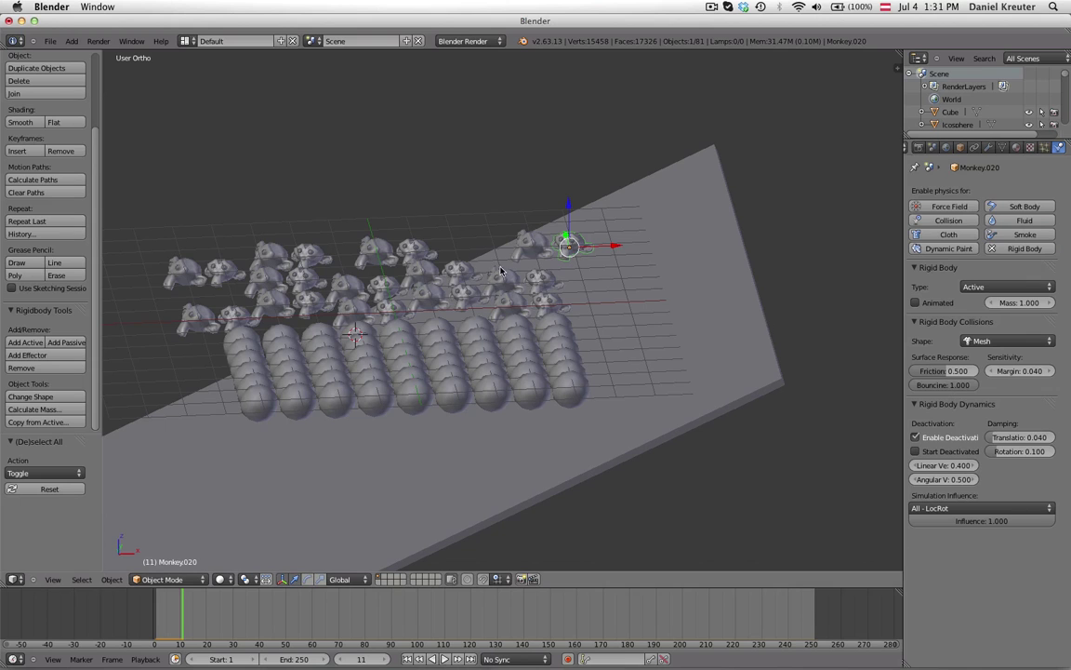
Play the simulation and follow the bouncing monkey head down the ramp
key(alt+a)
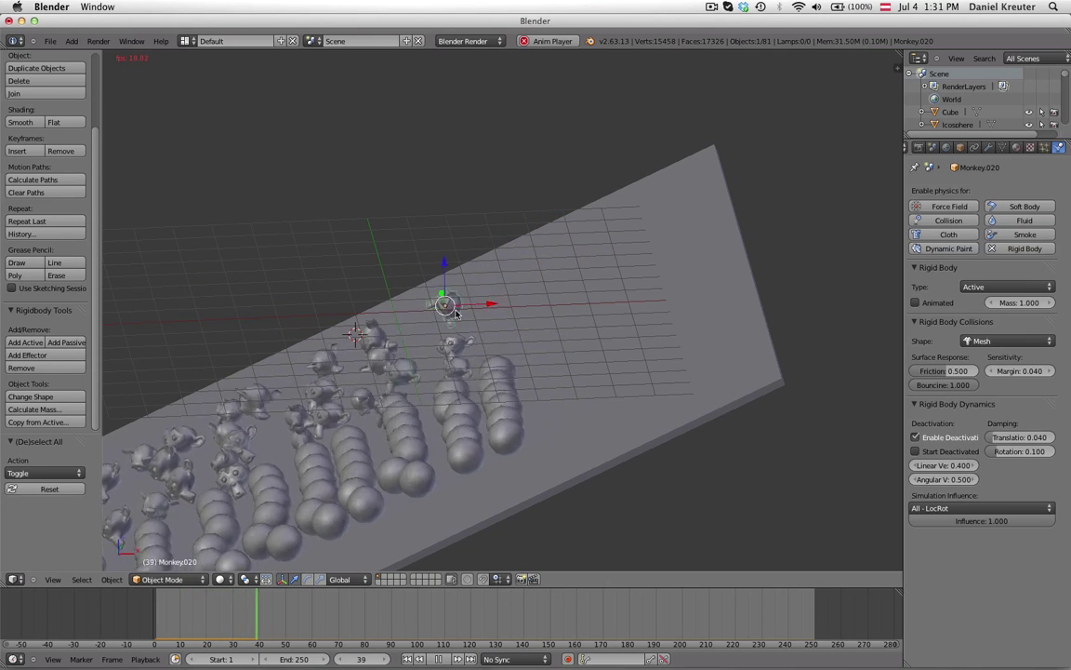
scroll(455, 314, down, 1)
shift+middle_drag(368, 375, 560, 268)
scroll(556, 268, up, 1)
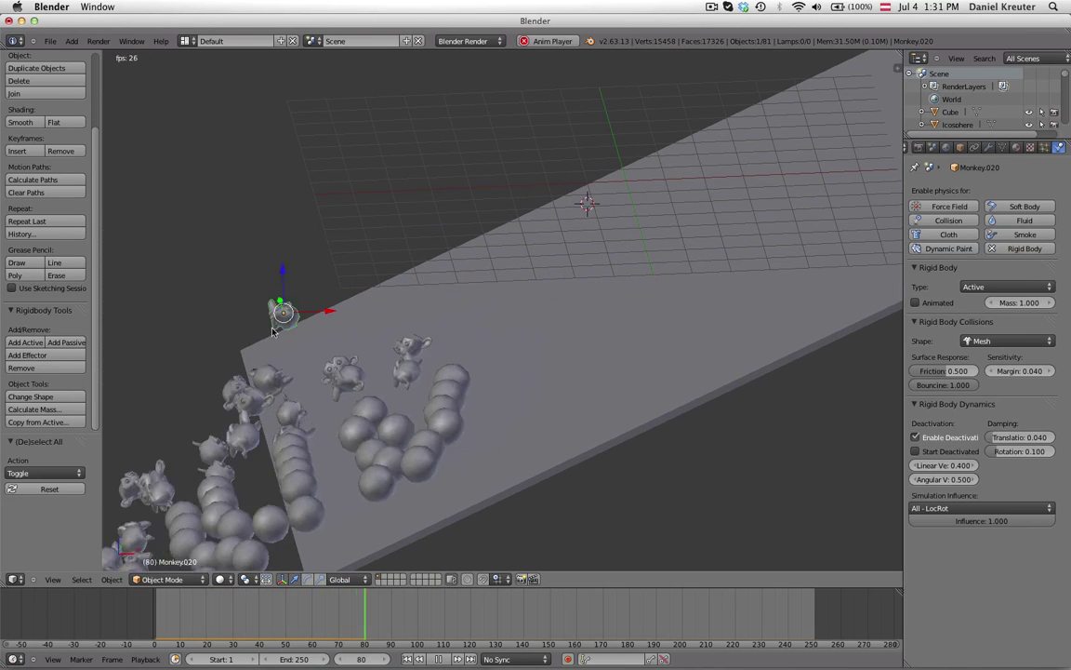
key(shift+Left)
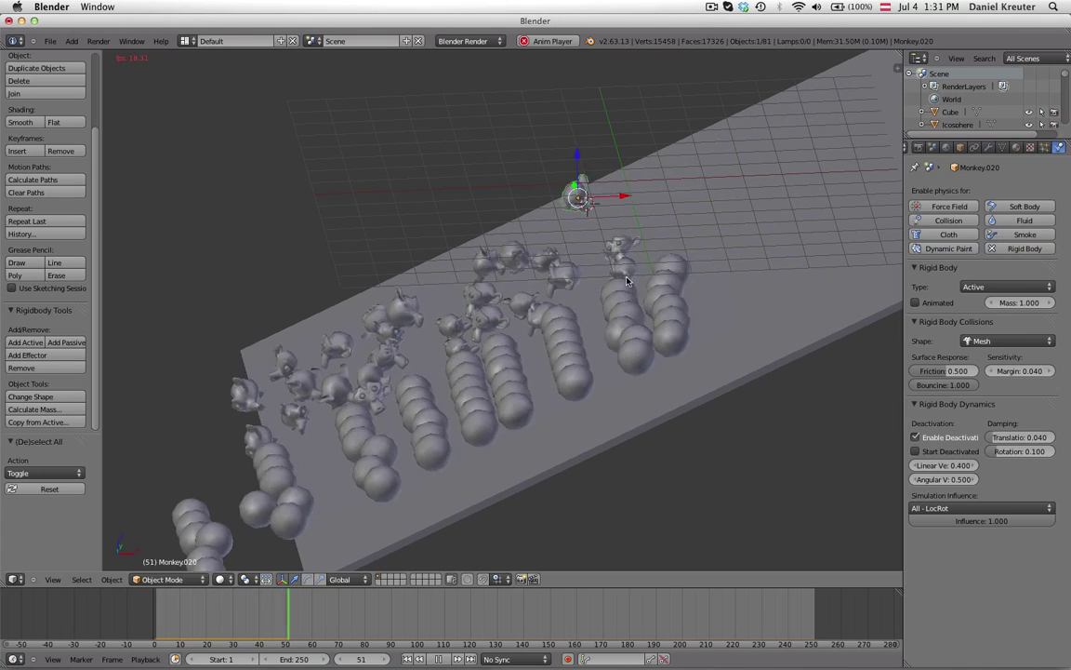
shift+middle_drag(627, 281, 610, 296)
scroll(500, 356, down, 5)
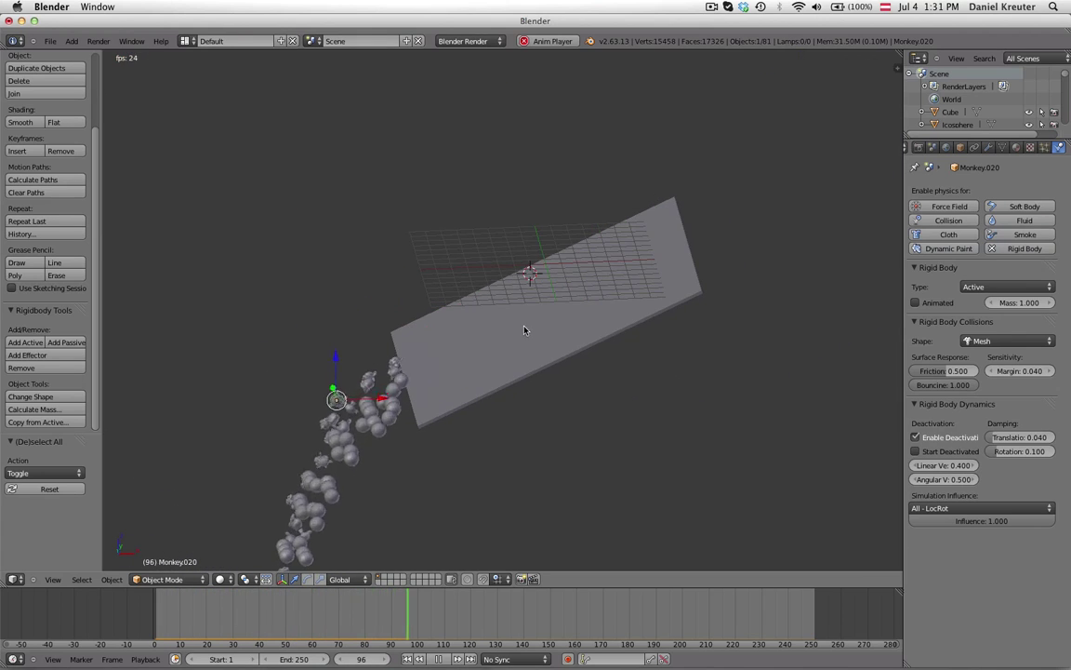
key(Escape)
Clear the slab's rotation and location, and lower it 1 unit along Z with snapping
right_click(634, 316)
key(alt+r)
key(KP_1)
scroll(604, 337, up, 4)
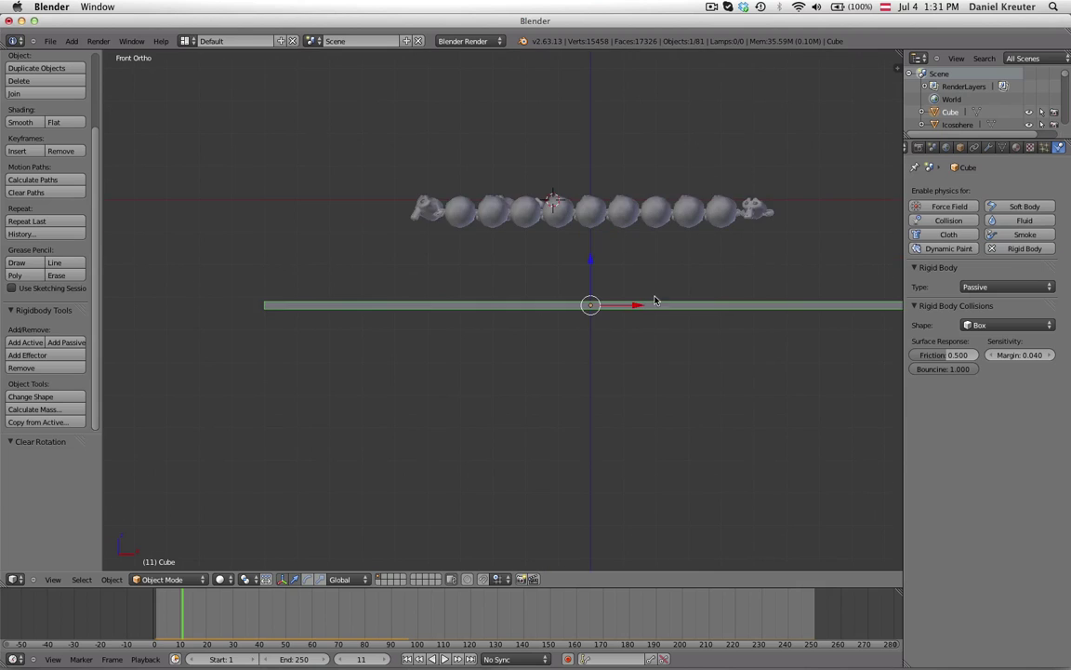
key(alt+g)
shift+middle_drag(610, 287, 561, 371)
scroll(562, 371, up, 3)
ctrl+drag(569, 225, 582, 283)
Select the outlying small monkey head, and set the slab's bounciness to 0
middle_drag(582, 284, 522, 386)
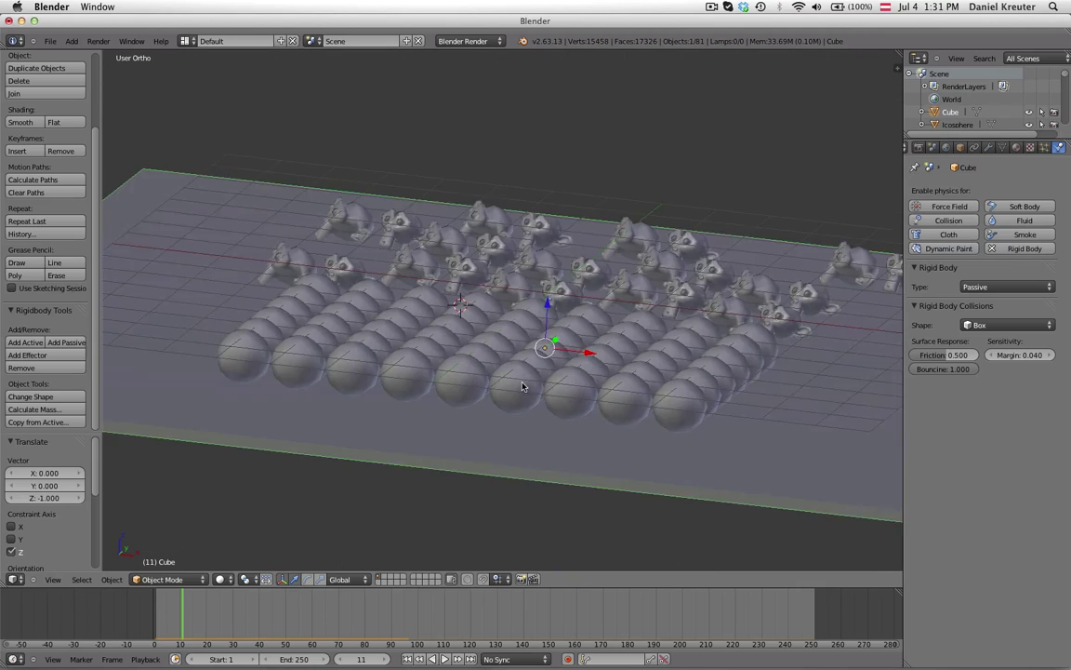
scroll(523, 386, down, 4)
shift+middle_drag(530, 324, 442, 366)
scroll(442, 365, up, 3)
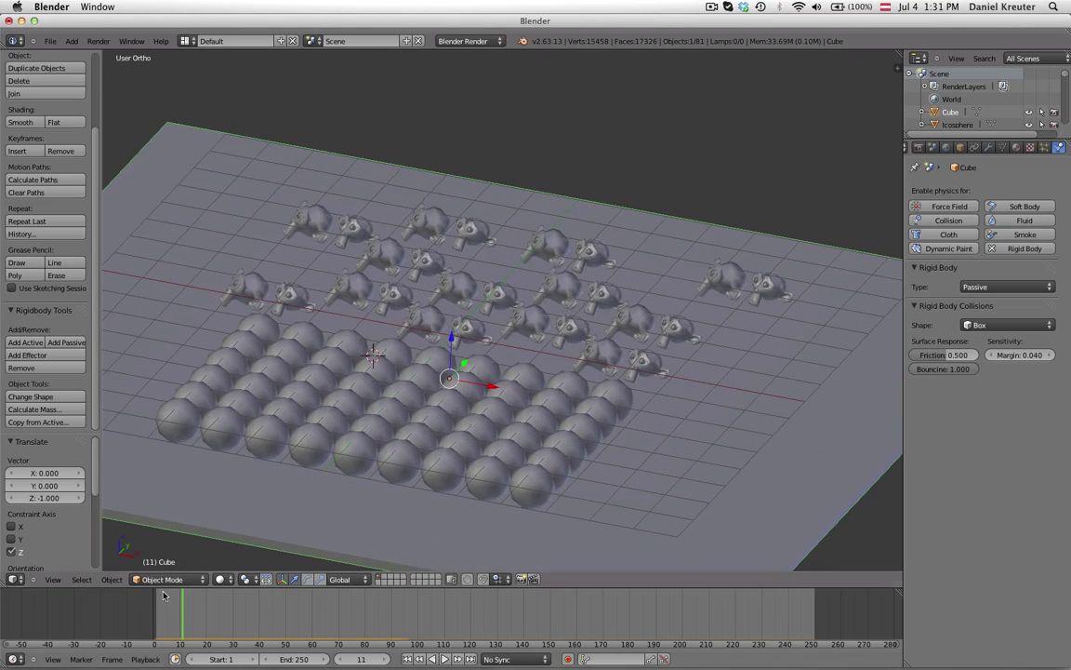
scroll(677, 317, down, 2)
right_click(689, 297)
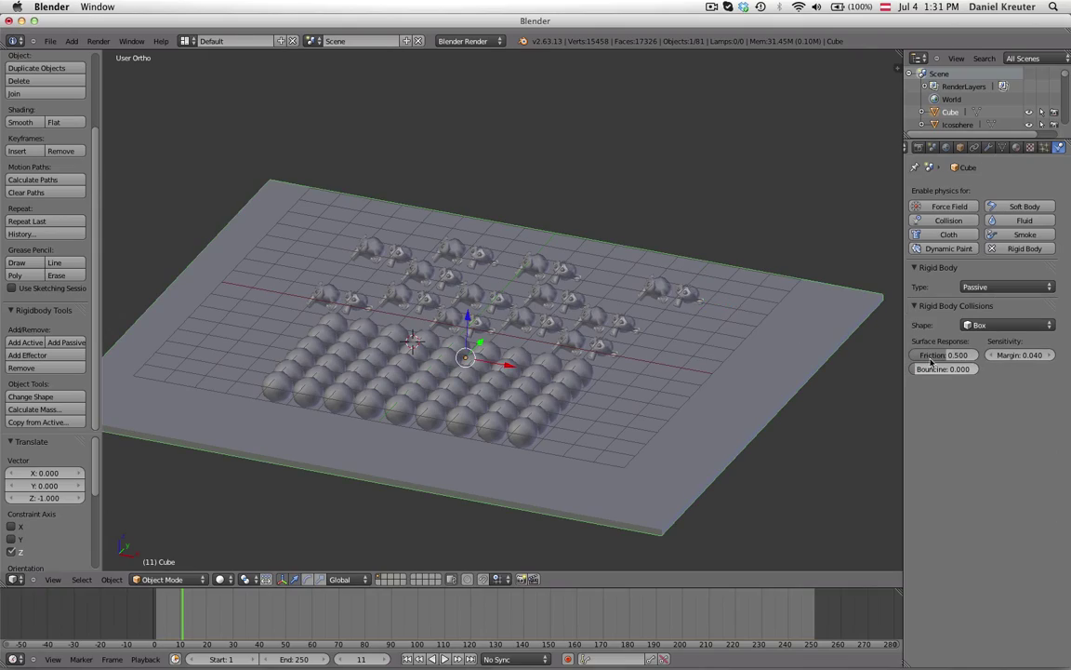
Deselect all objects, and add a torus with the 3D cursor reset to the world origin
key(a)
middle_drag(363, 352, 427, 416)
scroll(427, 415, up, 5)
scroll(544, 420, down, 5)
middle_drag(549, 421, 614, 403)
scroll(614, 403, up, 3)
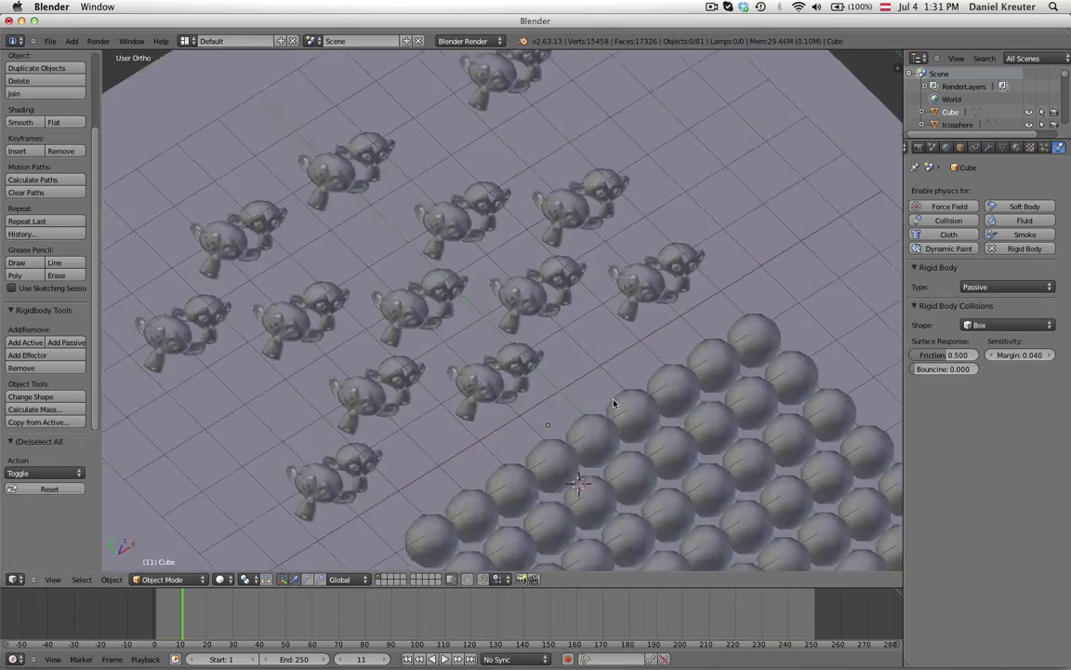
scroll(614, 403, down, 5)
middle_drag(537, 372, 693, 315)
scroll(576, 351, up, 5)
key(shift+c)
scroll(537, 381, up, 6)
scroll(407, 181, down, 6)
scroll(695, 314, up, 6)
key(shift+a)
mouse_move(649, 334)
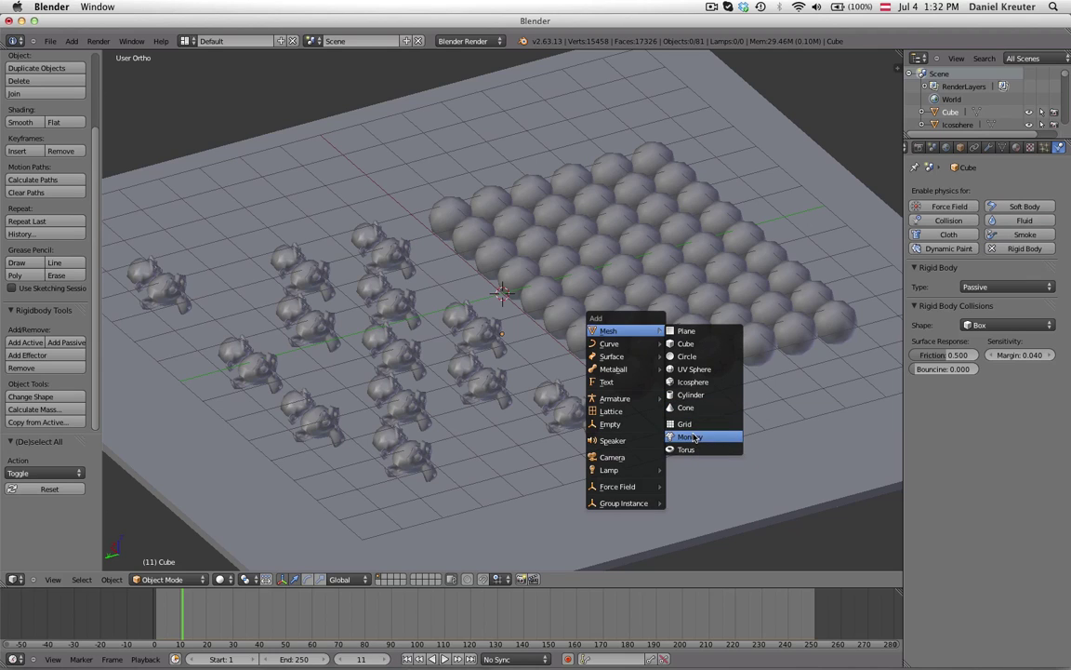
click(691, 453)
Shade the torus smooth and raise it along Z above the slab, undoing a trial scaling
middle_drag(510, 305, 504, 261)
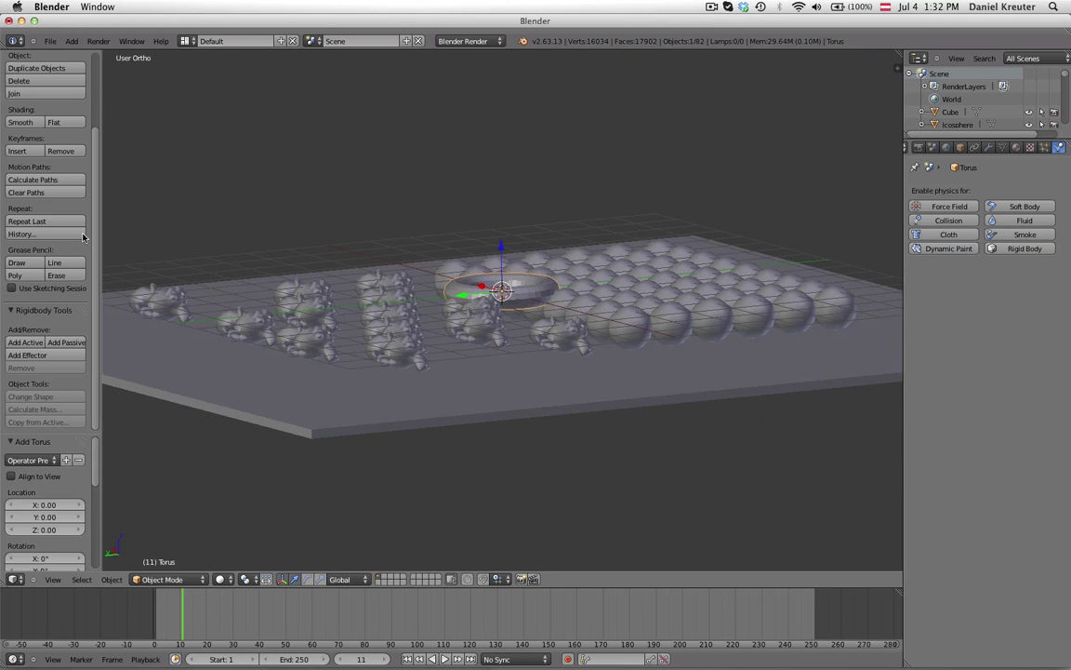
middle_drag(764, 281, 527, 294)
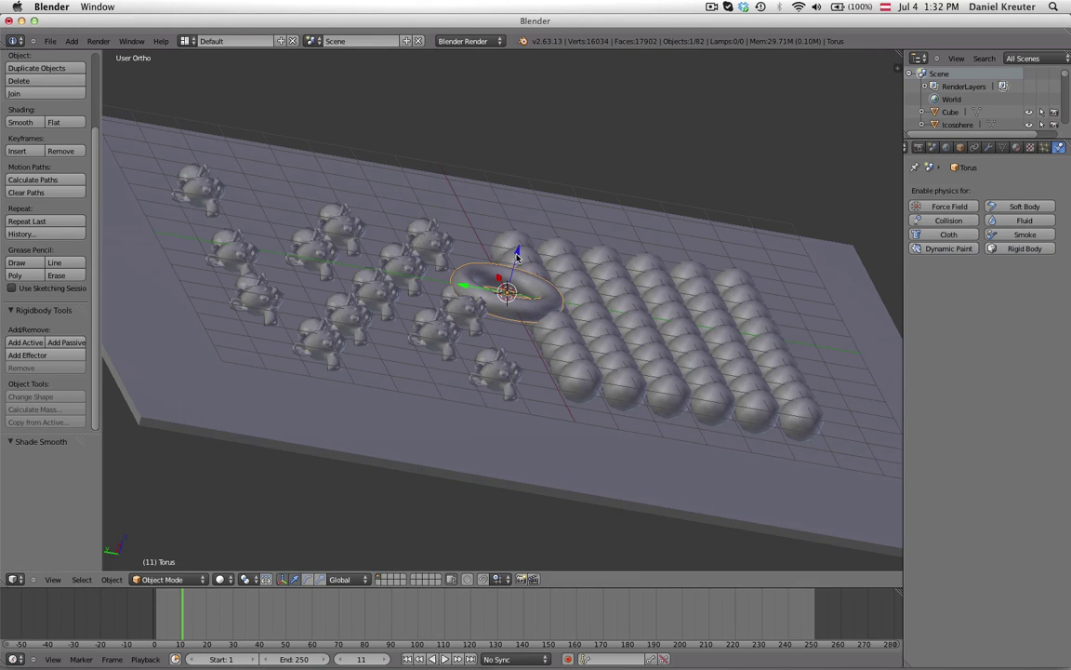
ctrl+drag(517, 257, 552, 193)
key(s)
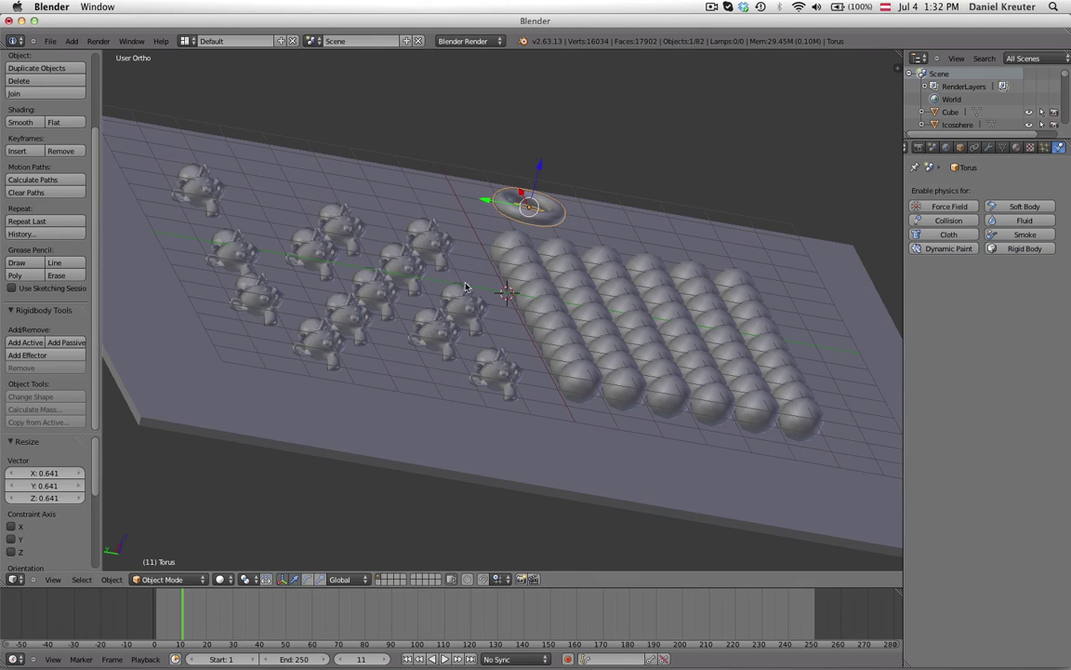
key(ctrl+z)
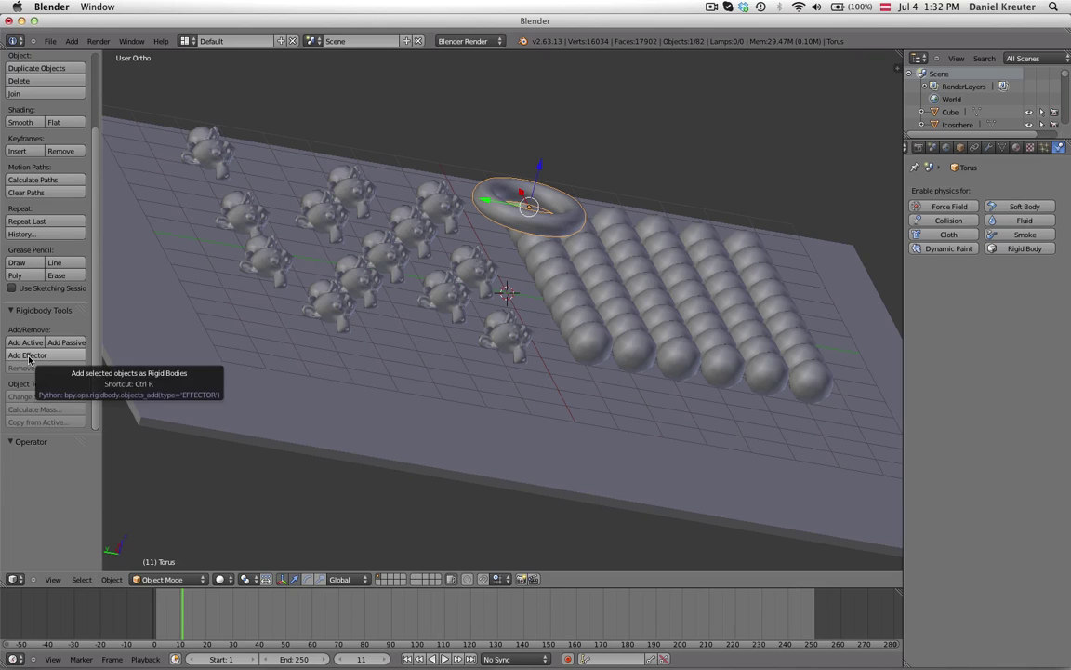
Add the torus to the simulation as a rigid body effector and enable a force field on it
click(29, 359)
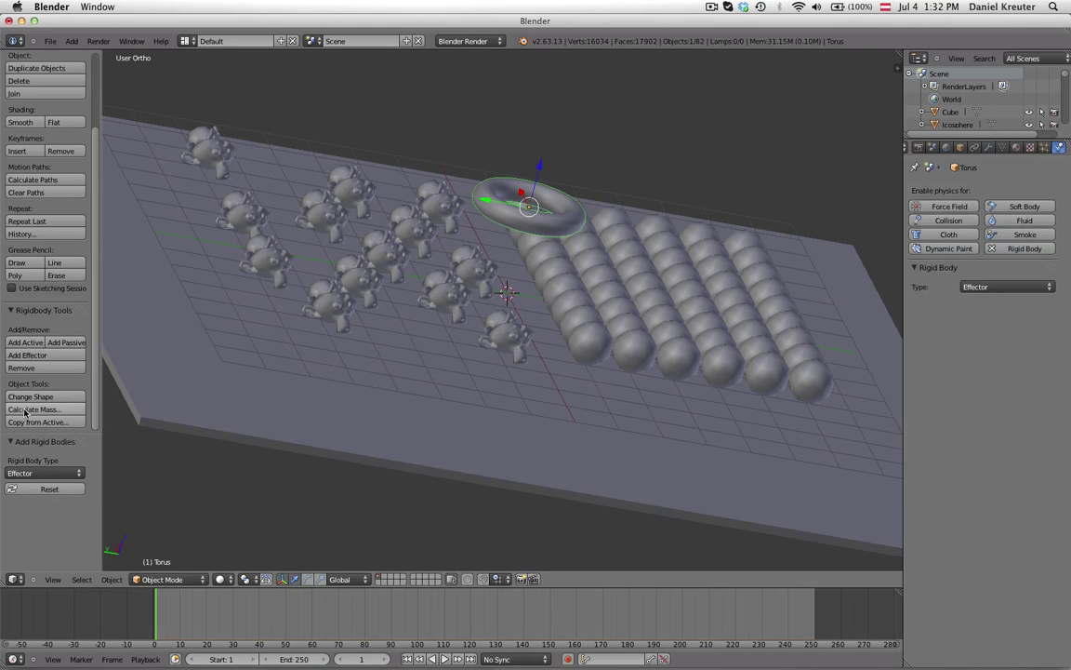
click(945, 208)
middle_drag(532, 207, 491, 270)
scroll(491, 270, up, 2)
middle_drag(610, 173, 614, 197)
scroll(807, 231, down, 3)
middle_drag(807, 231, 781, 252)
Play the simulation and set the torus force field's strength to -200
key(alt+a)
middle_drag(438, 370, 430, 342)
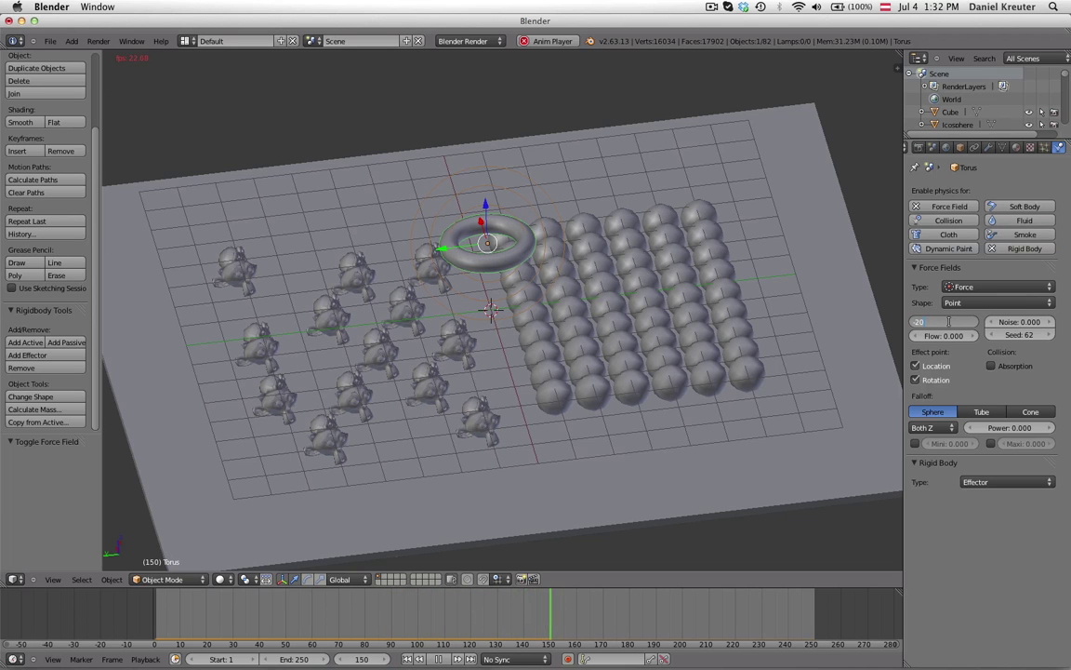
key(Return)
key(Escape)
Replay the simulation and watch how the force field affects the spheres and monkey heads
key(alt+a)
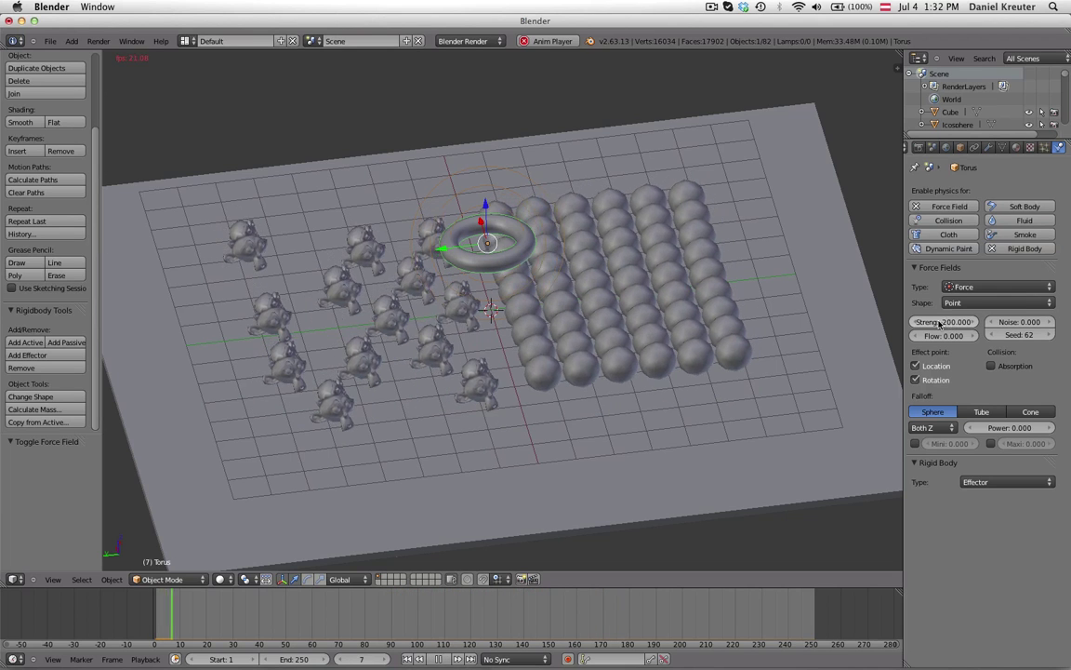
scroll(414, 333, up, 2)
scroll(401, 333, down, 2)
middle_drag(401, 333, 404, 291)
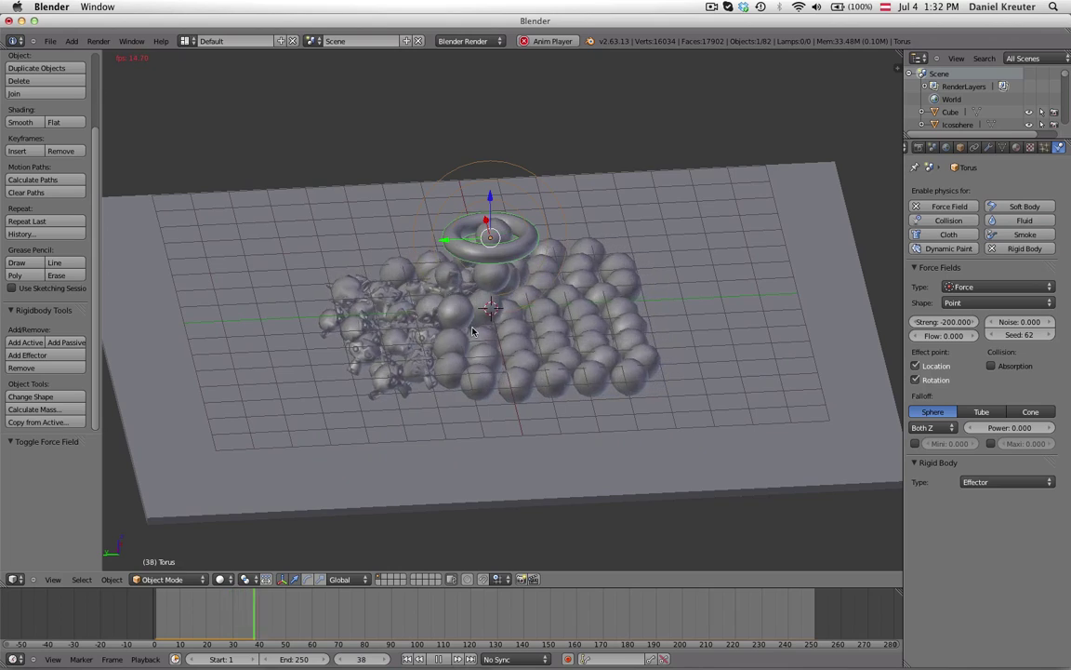
scroll(480, 321, up, 3)
middle_drag(488, 292, 477, 243)
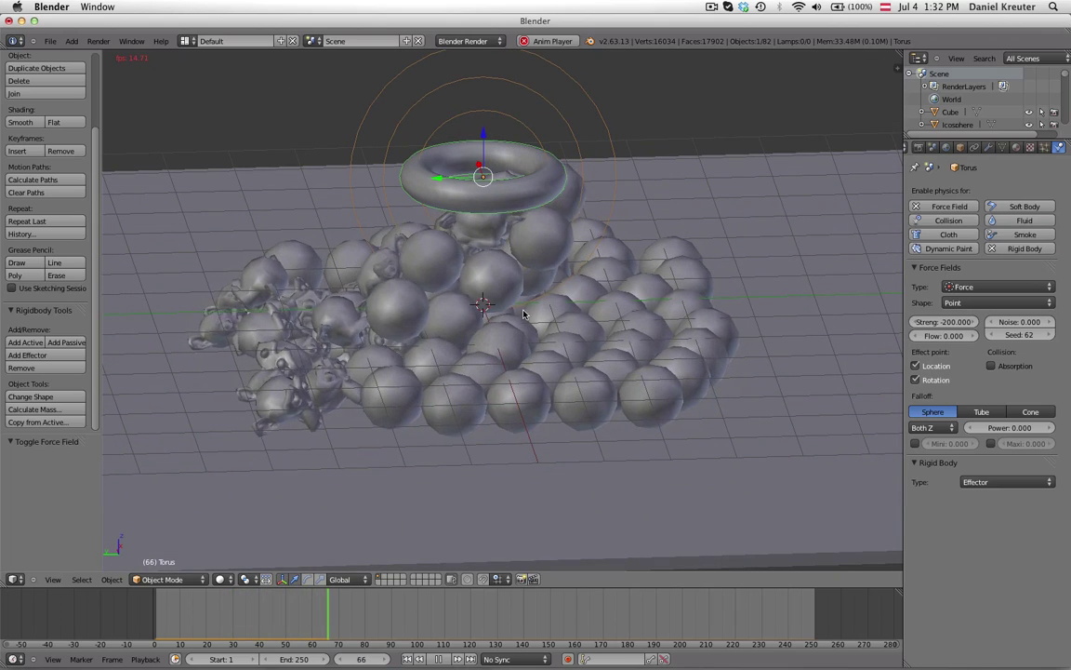
Raise the torus about 1.7 units along Z and replay the simulation, viewing it from the side
drag(486, 139, 488, 33)
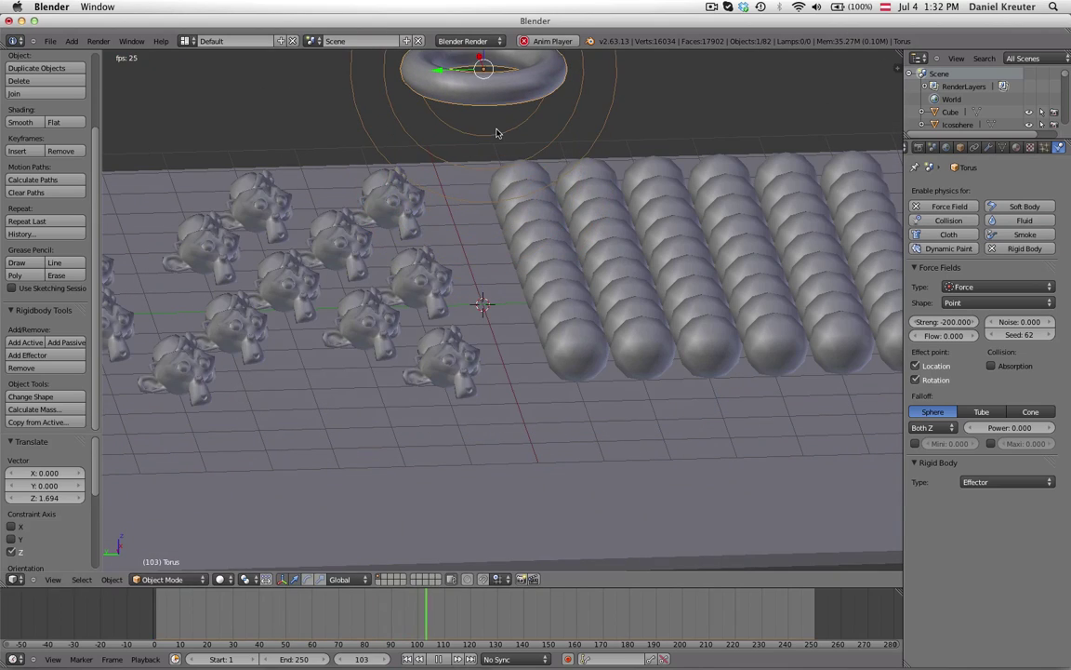
key(Escape)
key(alt+a)
scroll(319, 425, down, 5)
scroll(527, 349, up, 4)
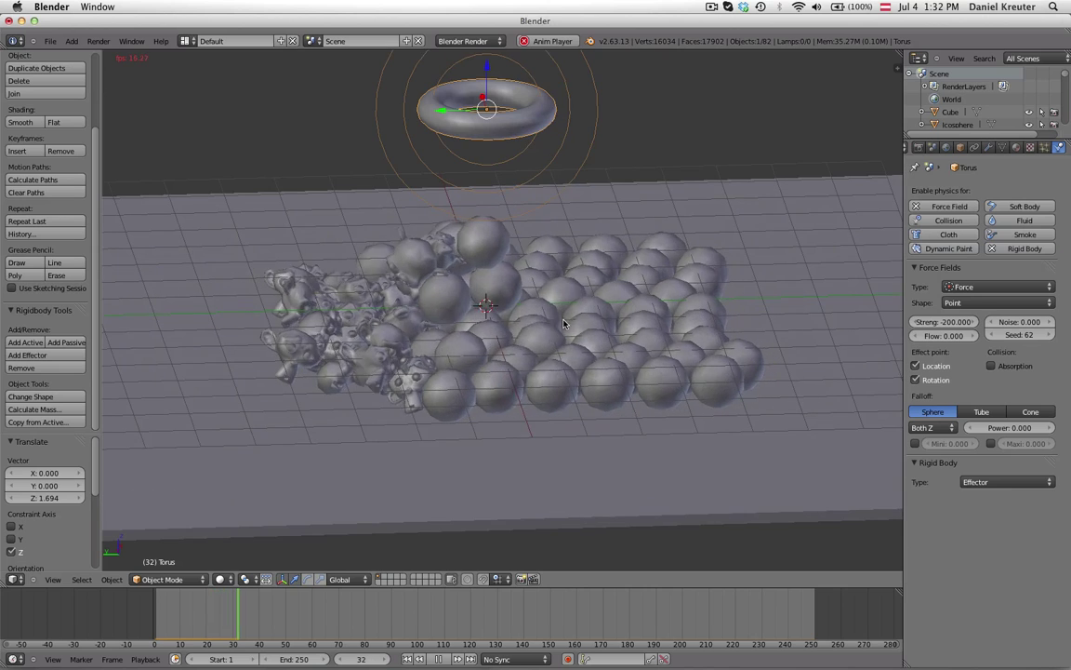
scroll(561, 307, down, 2)
middle_drag(561, 307, 597, 238)
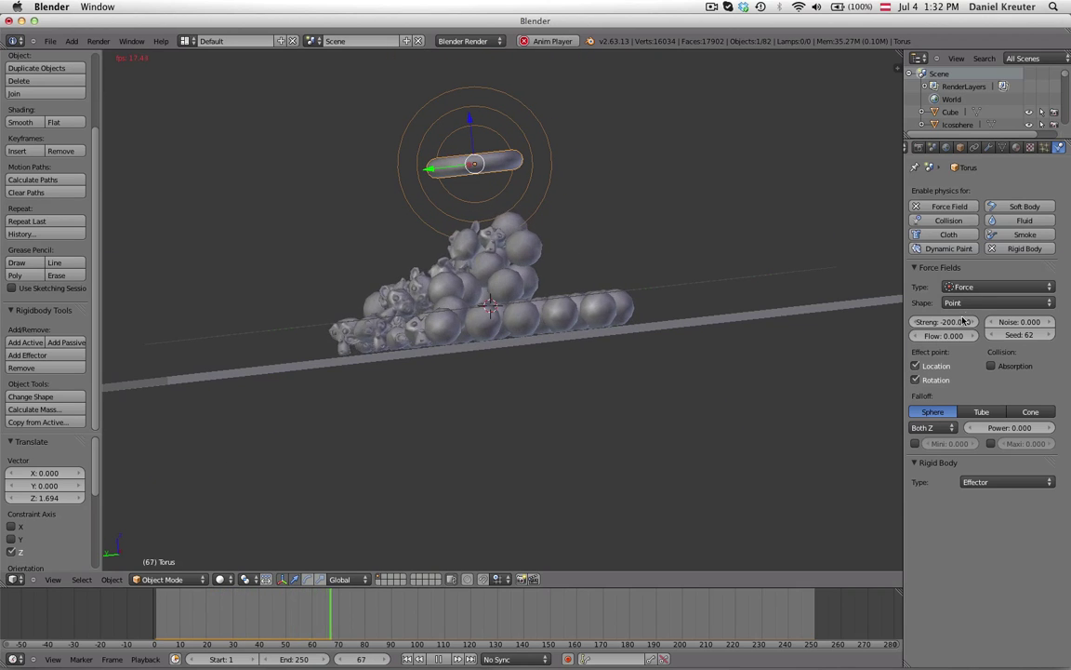
Try a force field strength of -100 on the torus, and set it to -1000
text(-100)
key(Return)
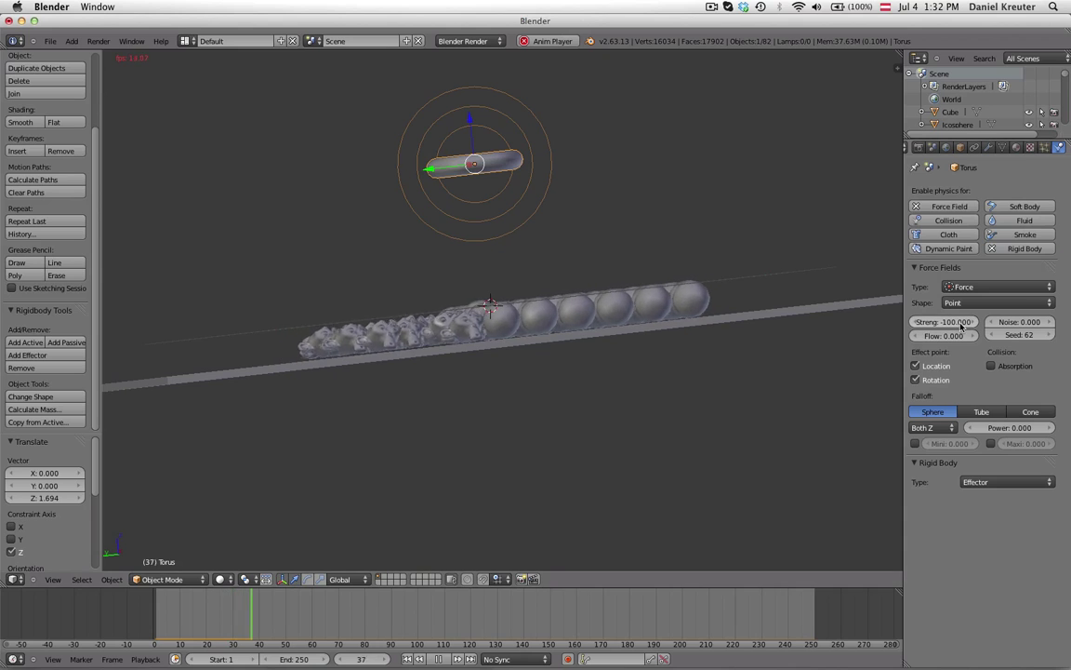
click(961, 326)
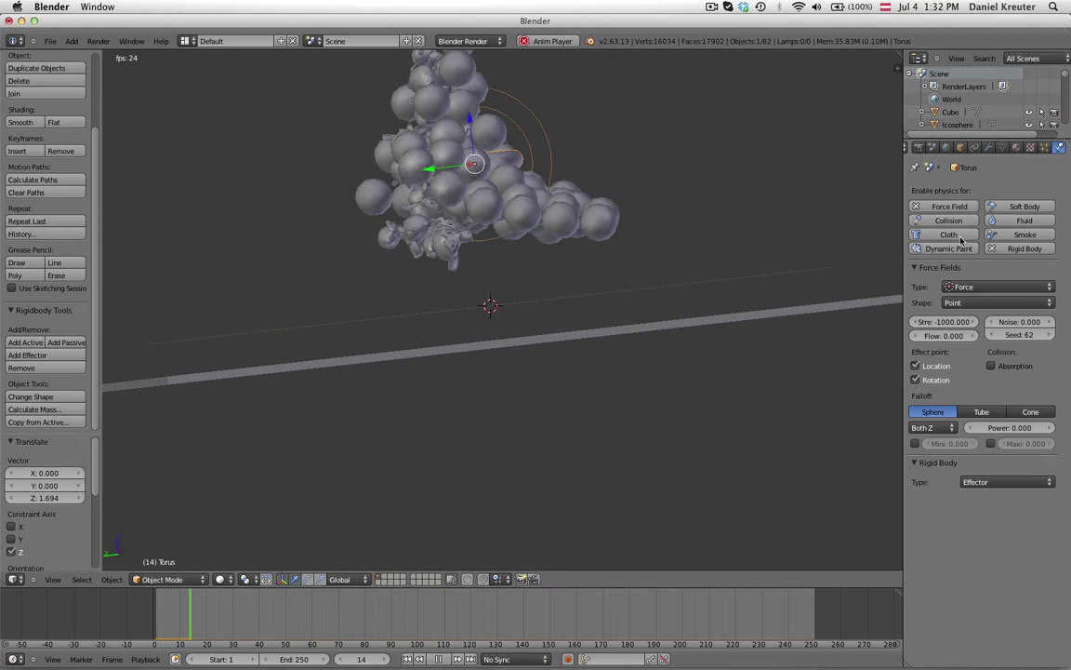
Examine the objects gathering around the torus from above and up close, and stop the playback
scroll(567, 200, down, 2)
middle_drag(551, 158, 533, 337)
scroll(542, 212, up, 1)
scroll(542, 212, up, 1)
scroll(511, 288, up, 2)
middle_drag(493, 265, 479, 307)
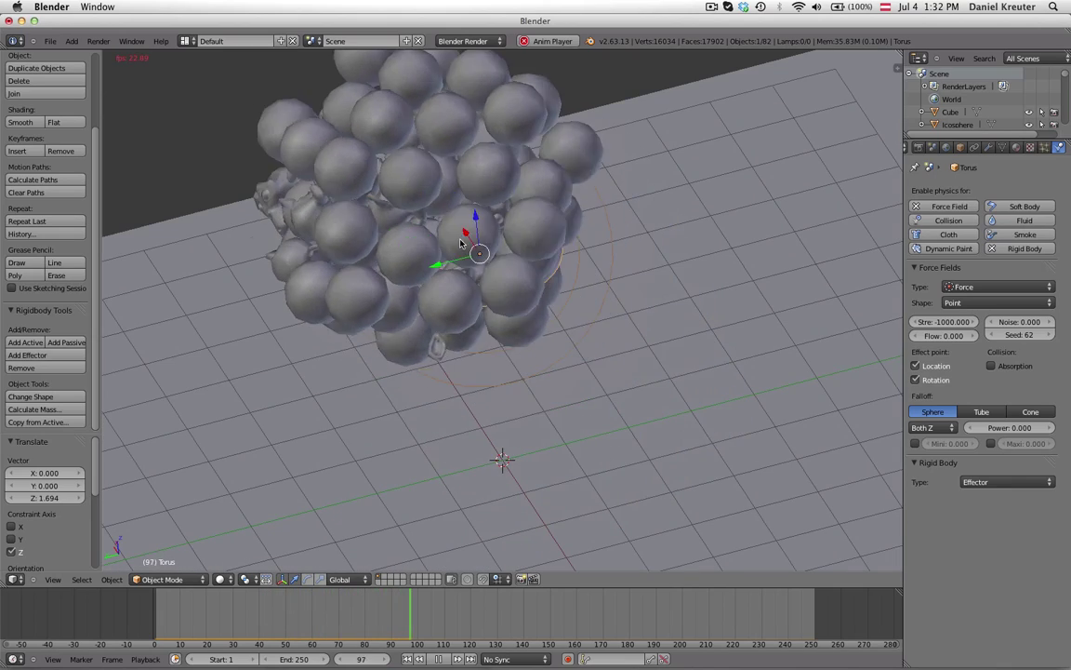
key(Escape)
Duplicate the torus, keeping the copy in the same place as the original
scroll(559, 316, down, 4)
shift+middle_drag(559, 316, 559, 365)
key(shift+d)
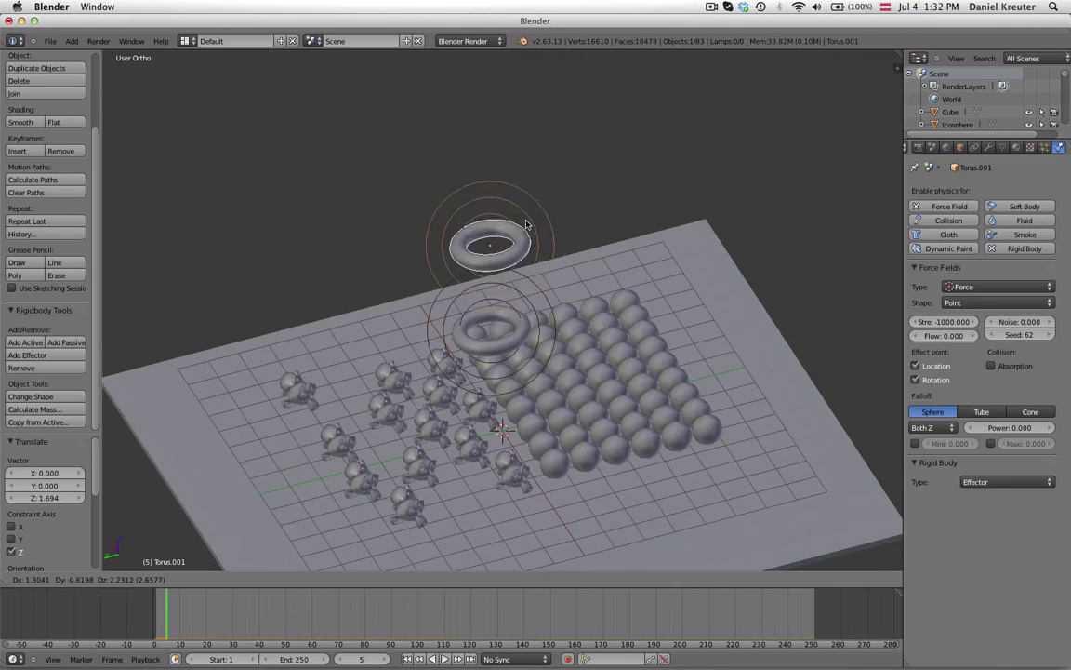
click(580, 269)
scroll(581, 269, up, 5)
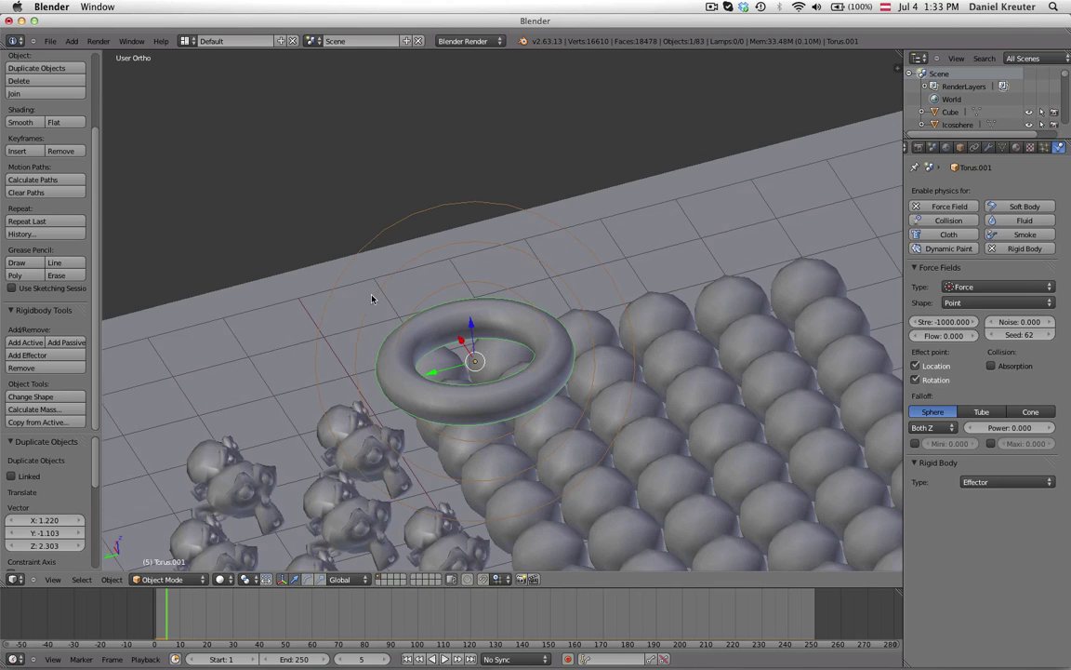
Remove the force field from the duplicated torus and set its rigid body type to Passive
middle_drag(372, 298, 346, 270)
scroll(346, 270, up, 1)
click(959, 207)
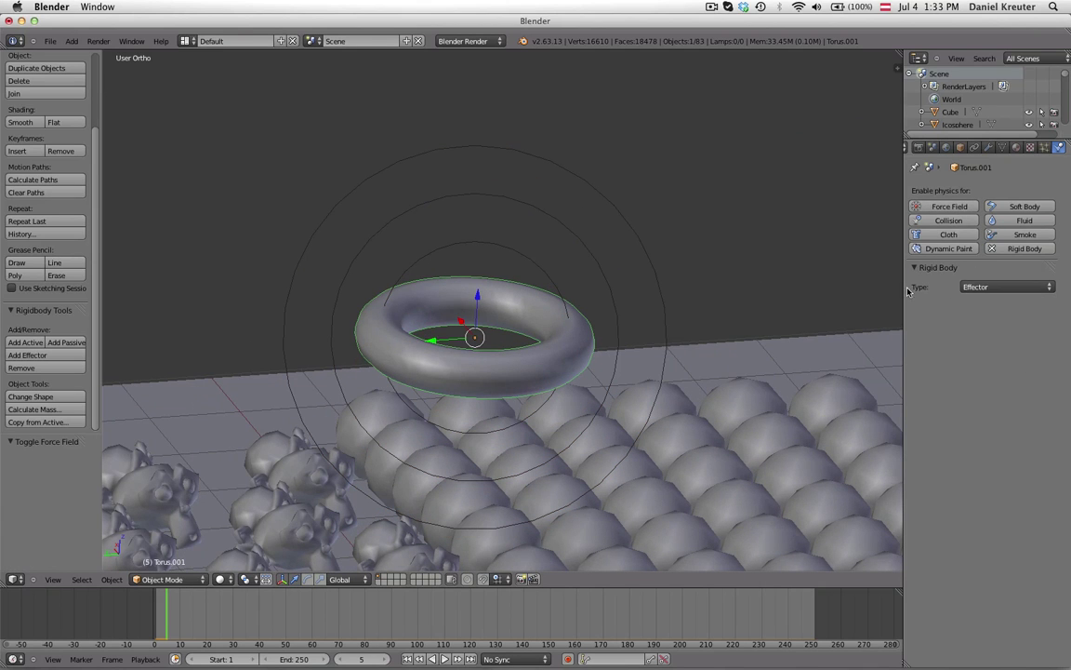
click(982, 261)
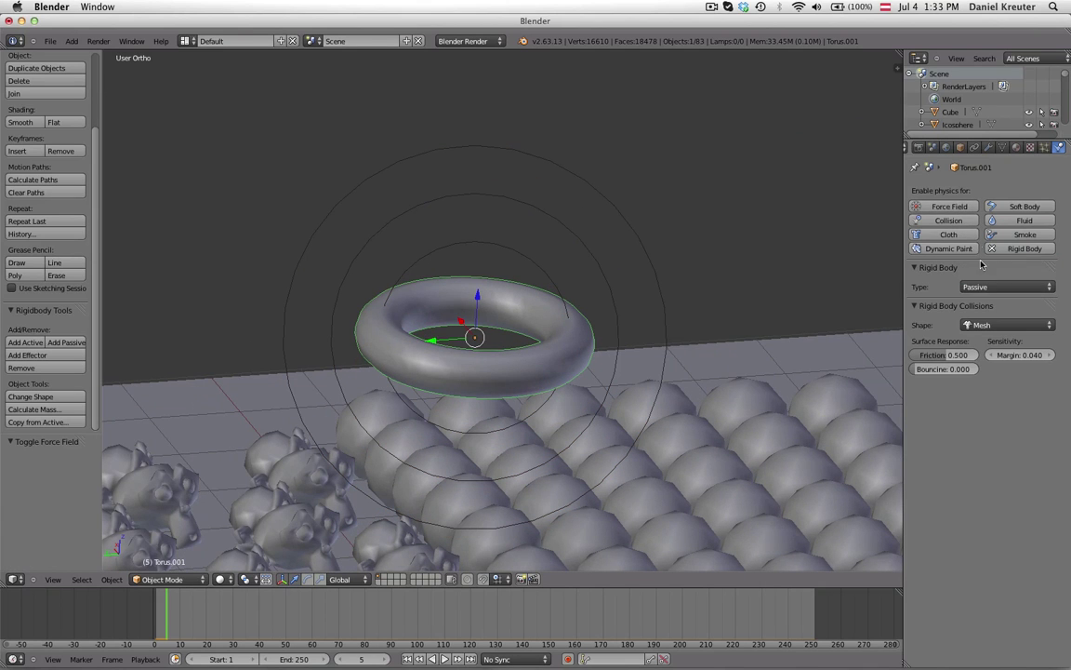
Add a Copy Transforms constraint to the duplicated torus with the original Torus as its target
click(975, 148)
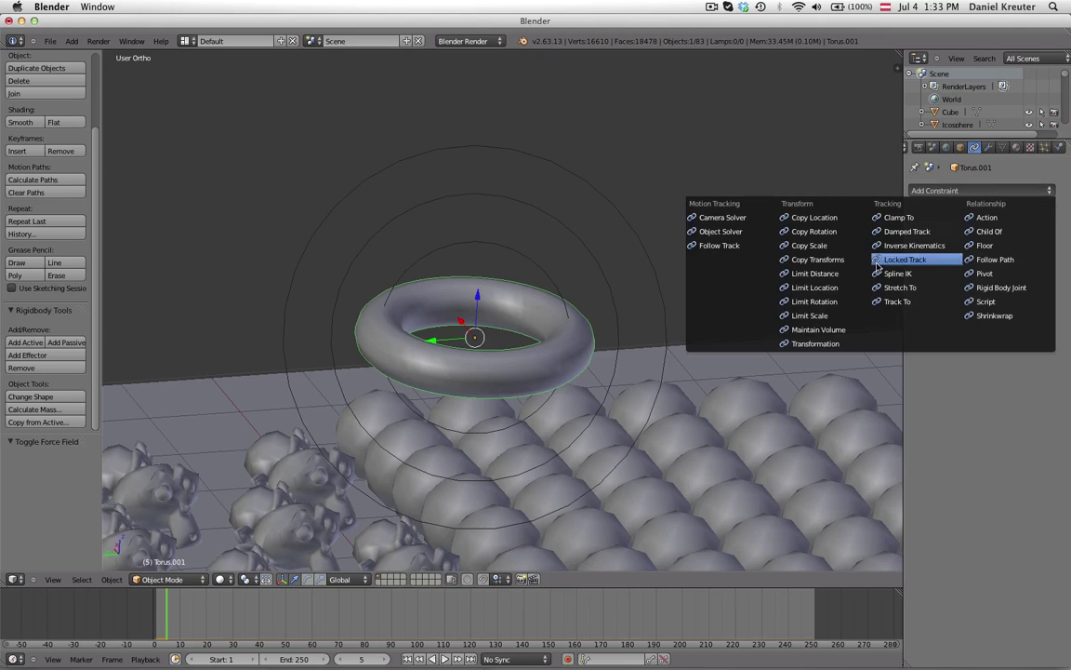
click(831, 260)
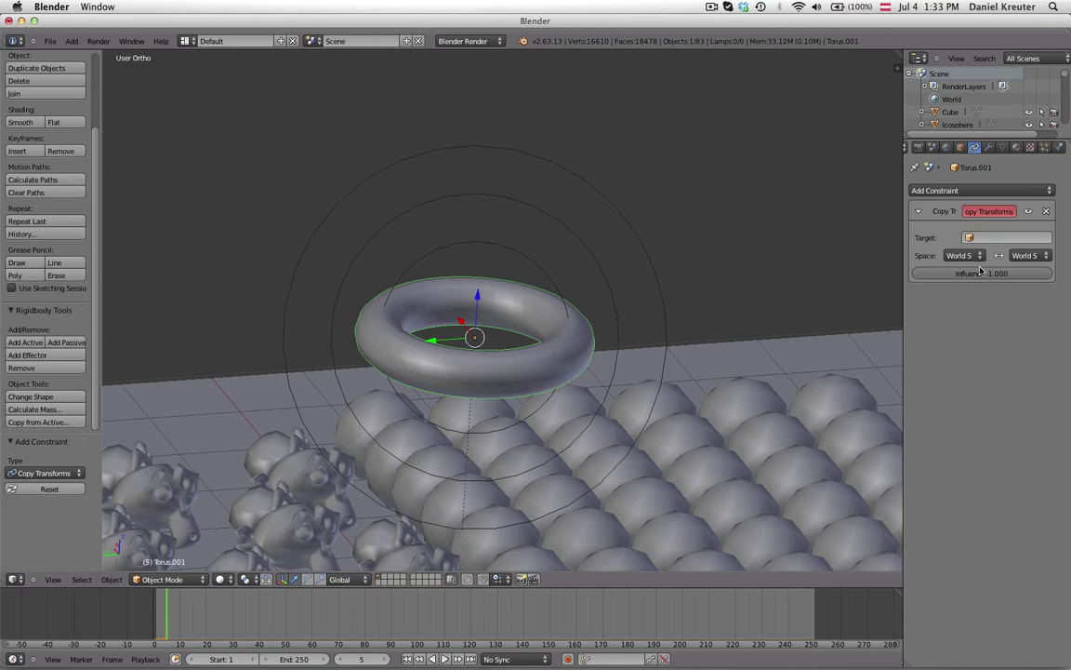
click(1010, 237)
click(991, 257)
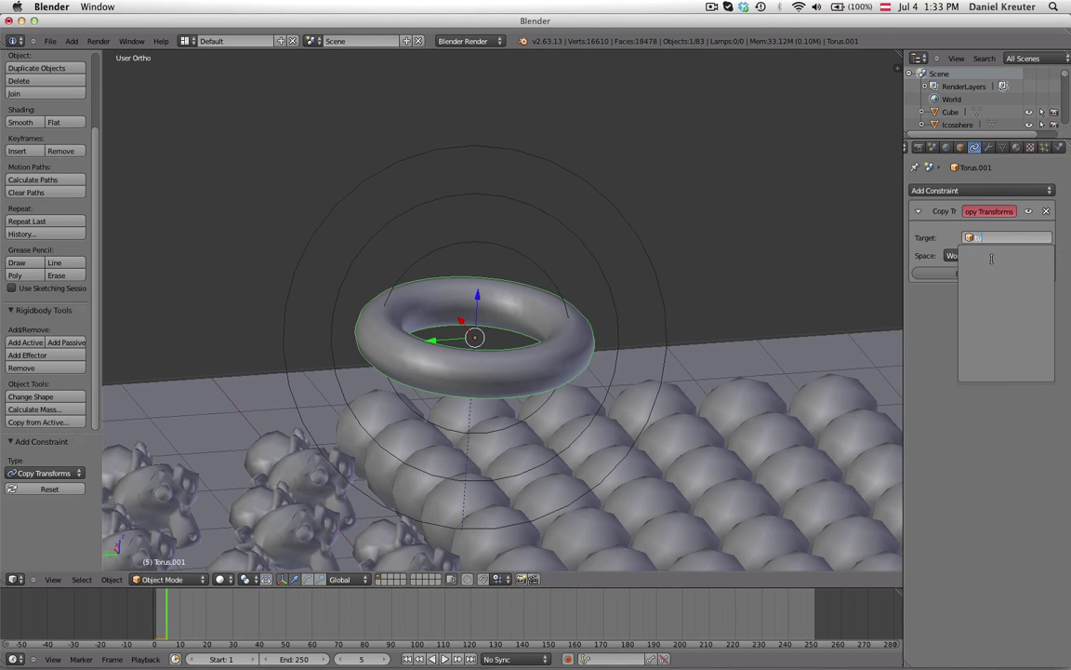
click(993, 258)
Select the original torus and test the constraint by trying to move and freely rotate it, cancelling both transforms
right_click(558, 326)
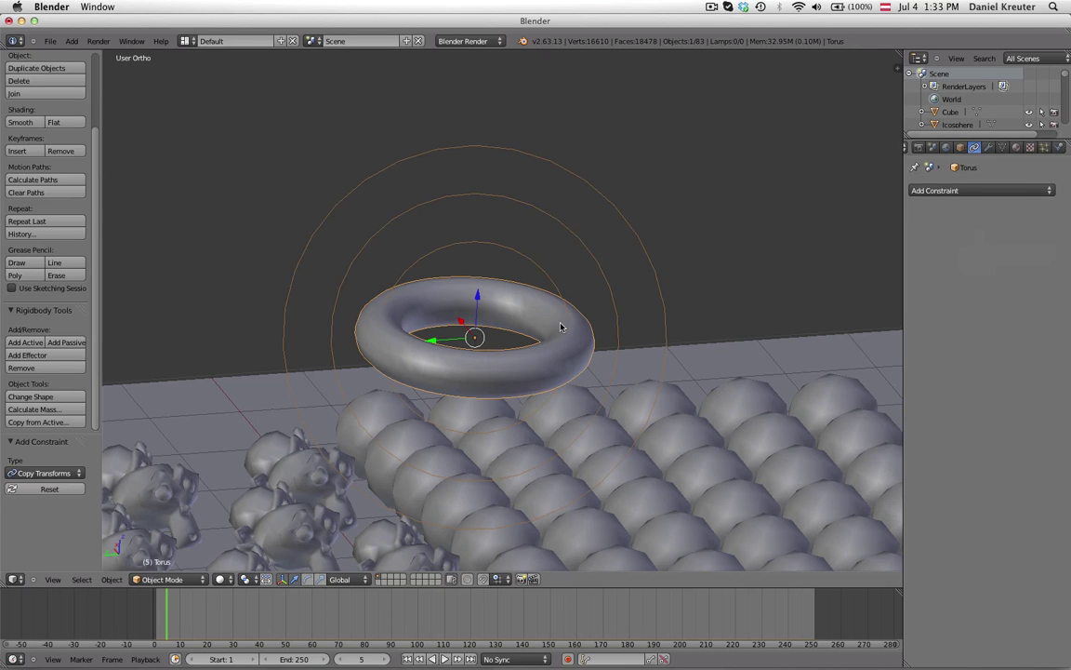
key(g)
right_click(786, 337)
key(r)
key(r)
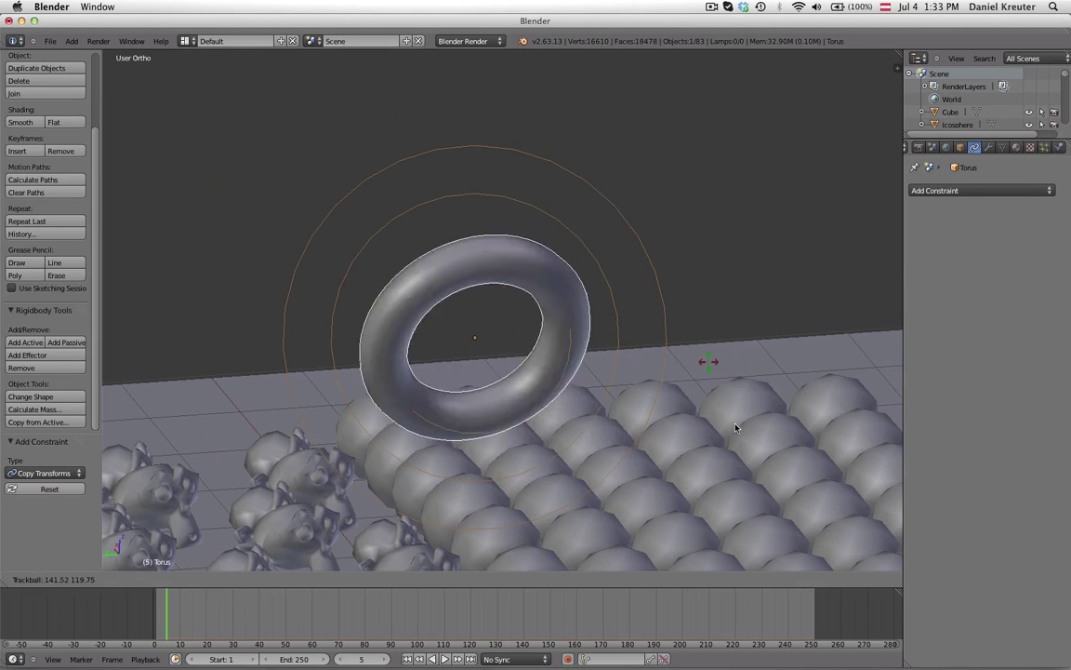
key(r)
right_click(535, 289)
scroll(547, 368, down, 3)
scroll(497, 298, up, 3)
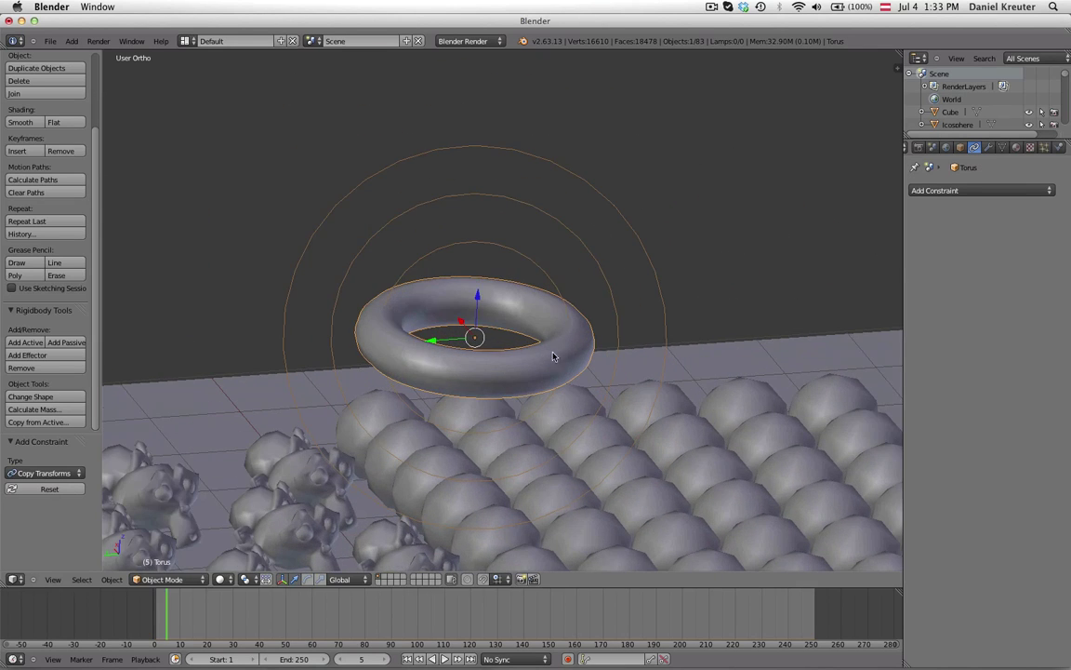
Deselect everything and play the simulation with the passive torus colliding with the attracted objects
scroll(660, 334, down, 3)
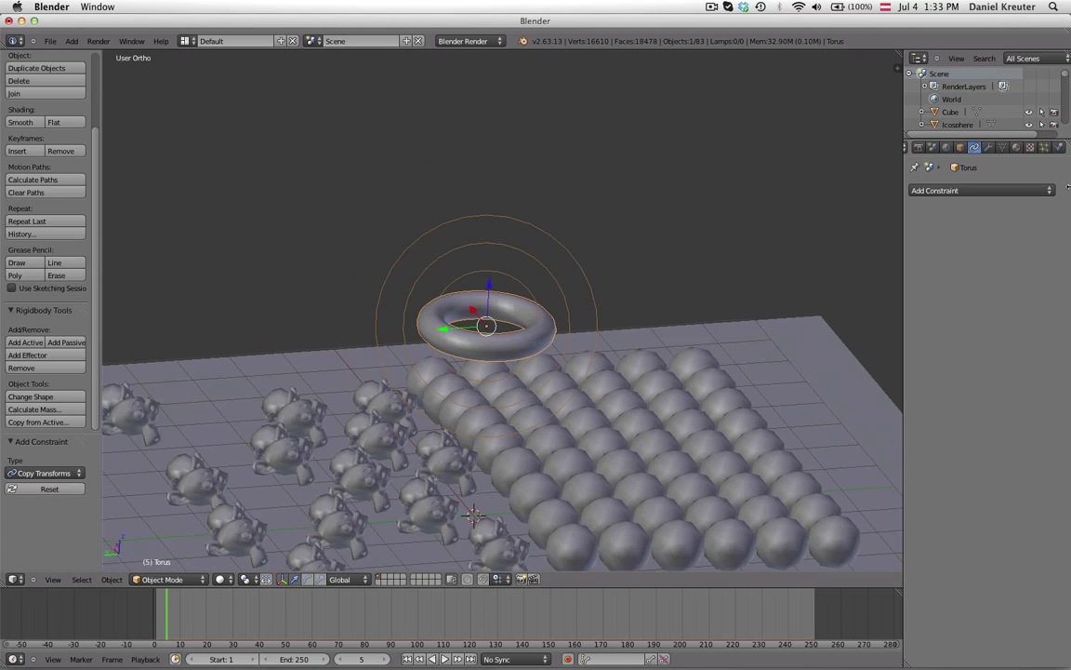
scroll(527, 303, up, 1)
key(a)
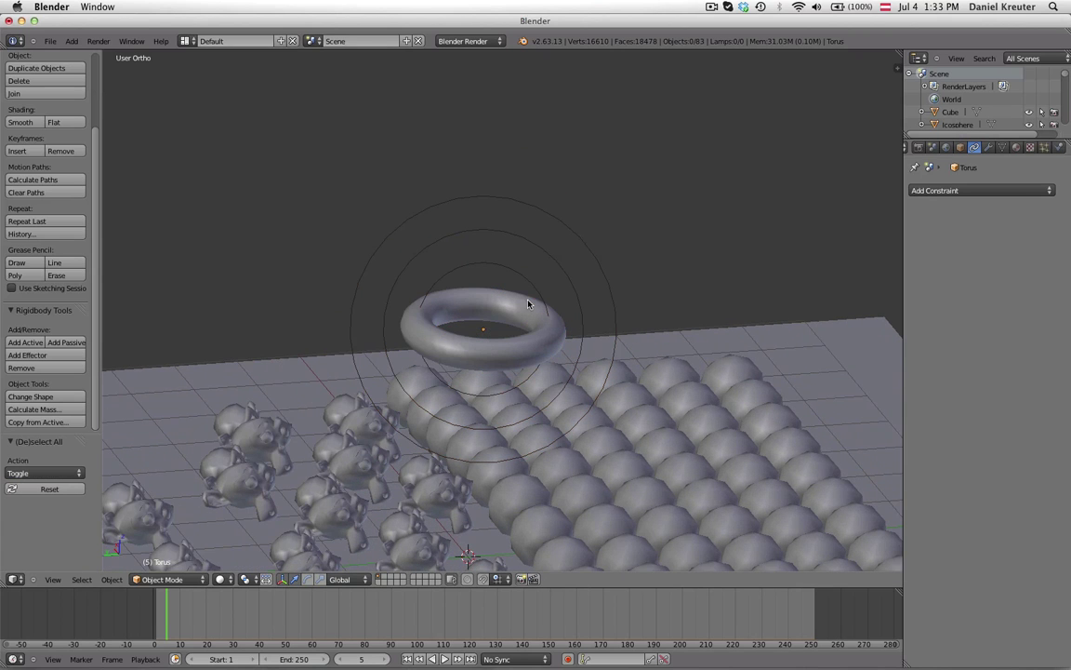
key(alt+a)
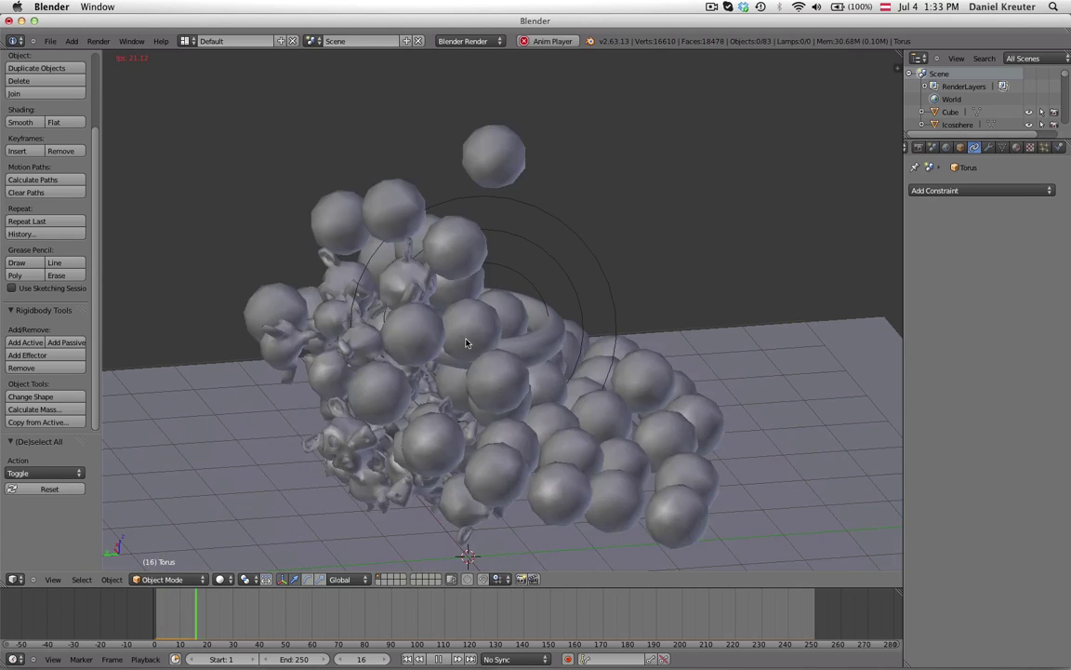
scroll(454, 361, up, 1)
middle_drag(454, 361, 459, 448)
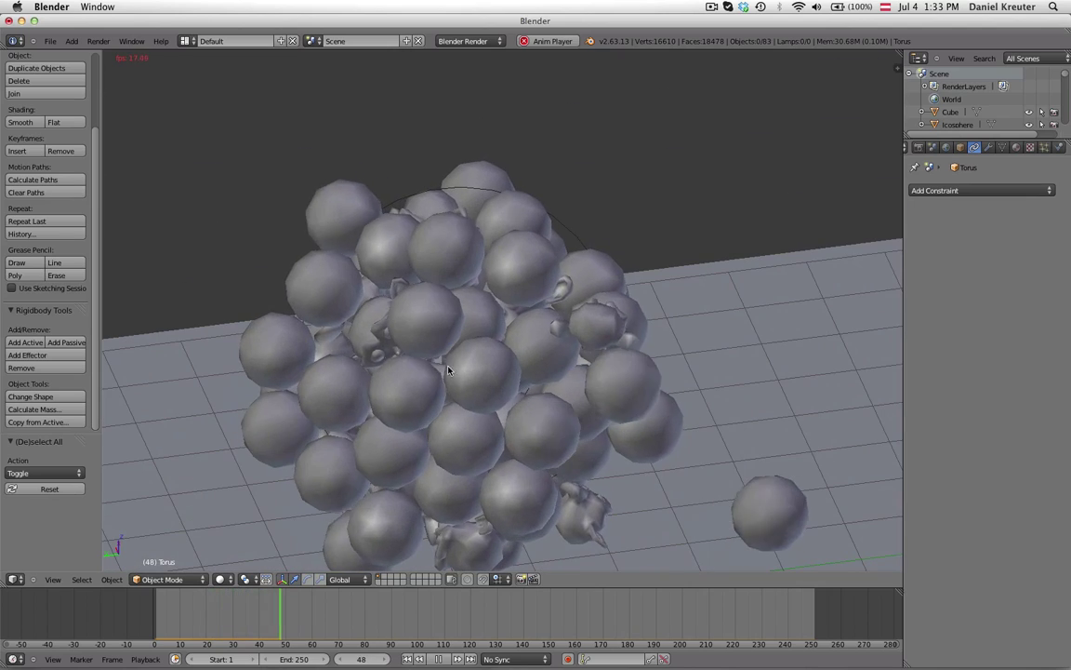
Examine the cluster around the torus from several sides and from above during playback
scroll(462, 360, down, 5)
middle_drag(489, 374, 823, 307)
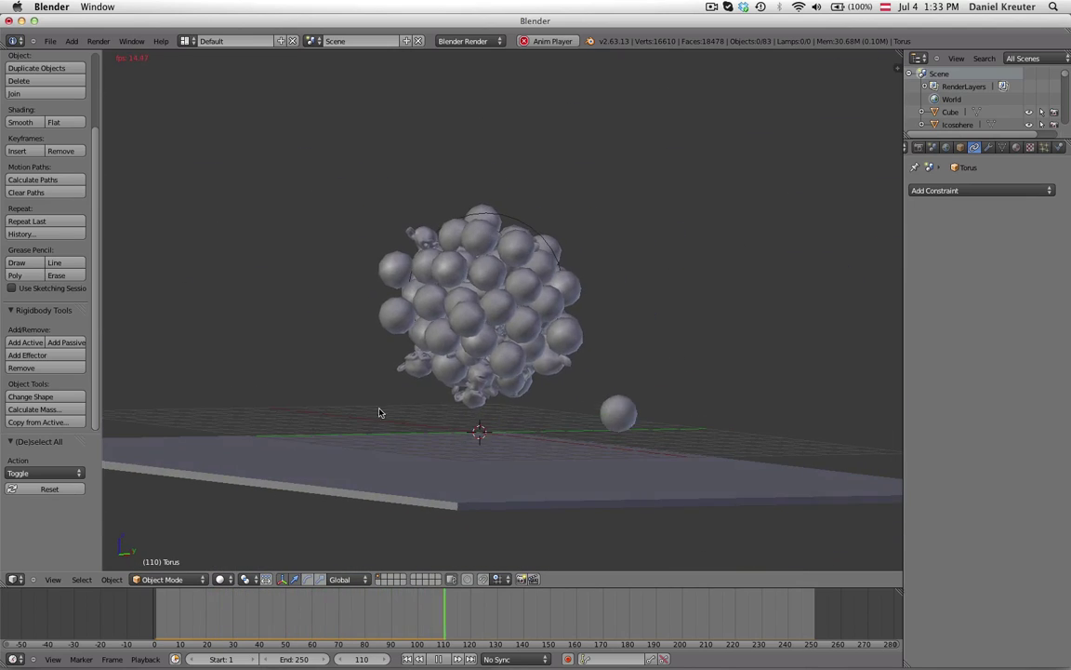
middle_drag(377, 411, 513, 497)
middle_drag(385, 347, 279, 293)
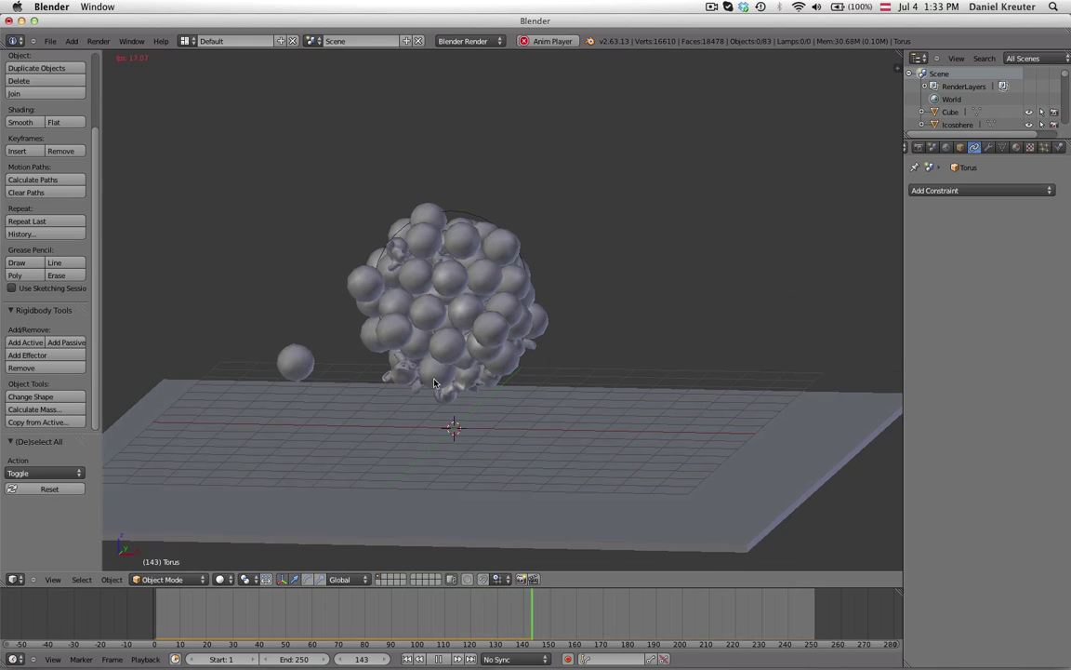
middle_drag(433, 383, 435, 513)
scroll(435, 138, up, 1)
scroll(322, 415, down, 4)
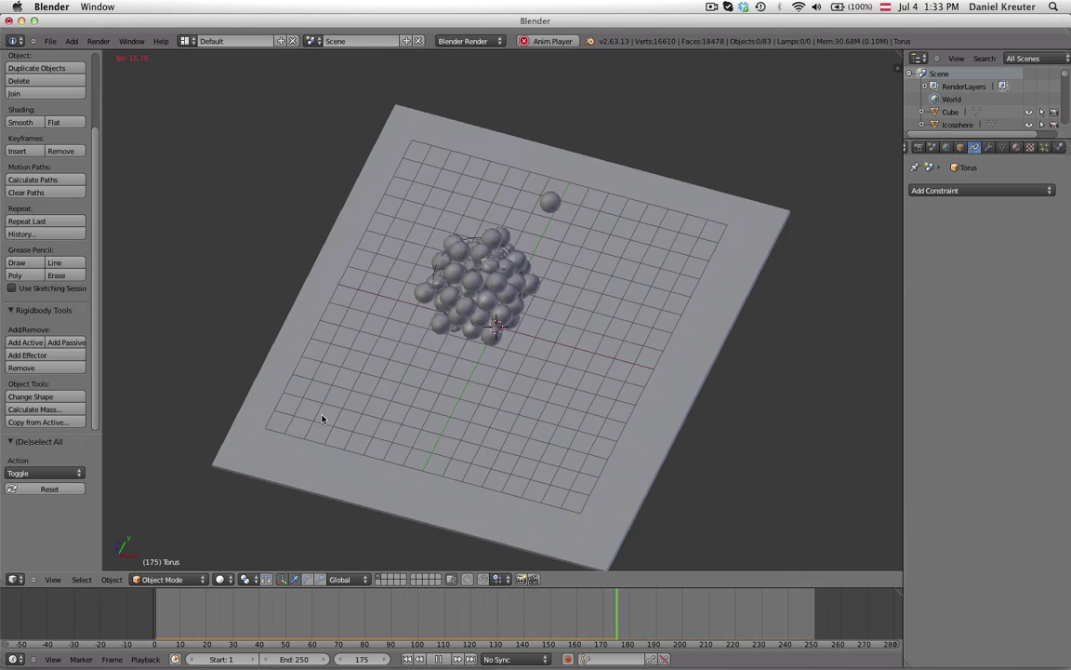
middle_drag(323, 416, 335, 282)
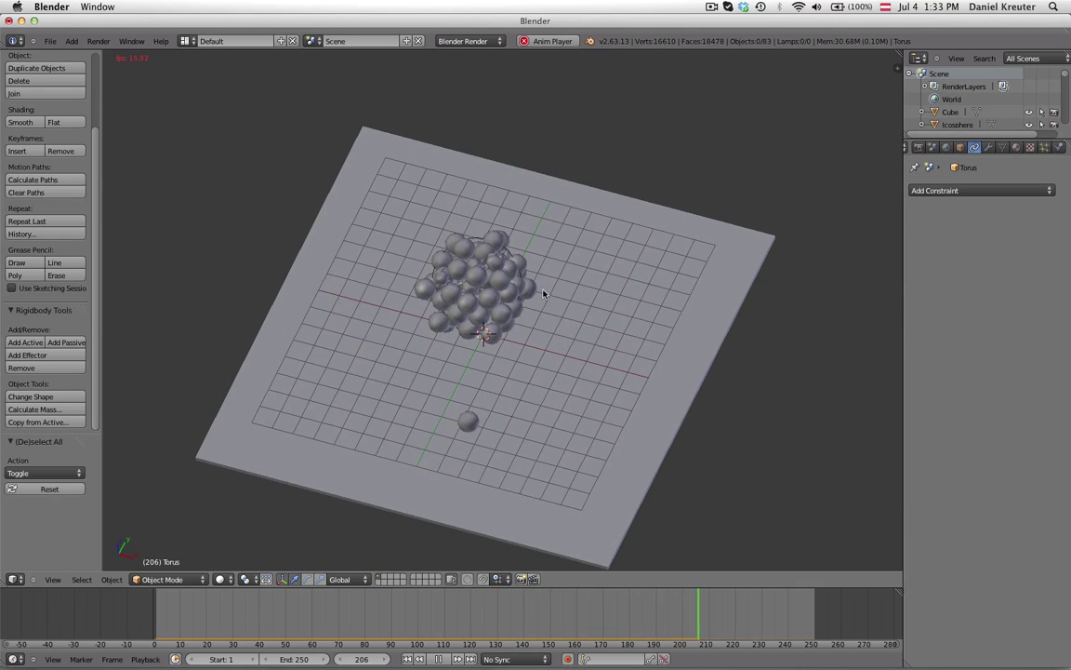
Select the original torus inside the cluster during playback and try moving it, cancelling the move
middle_drag(526, 396, 558, 287)
scroll(558, 287, up, 3)
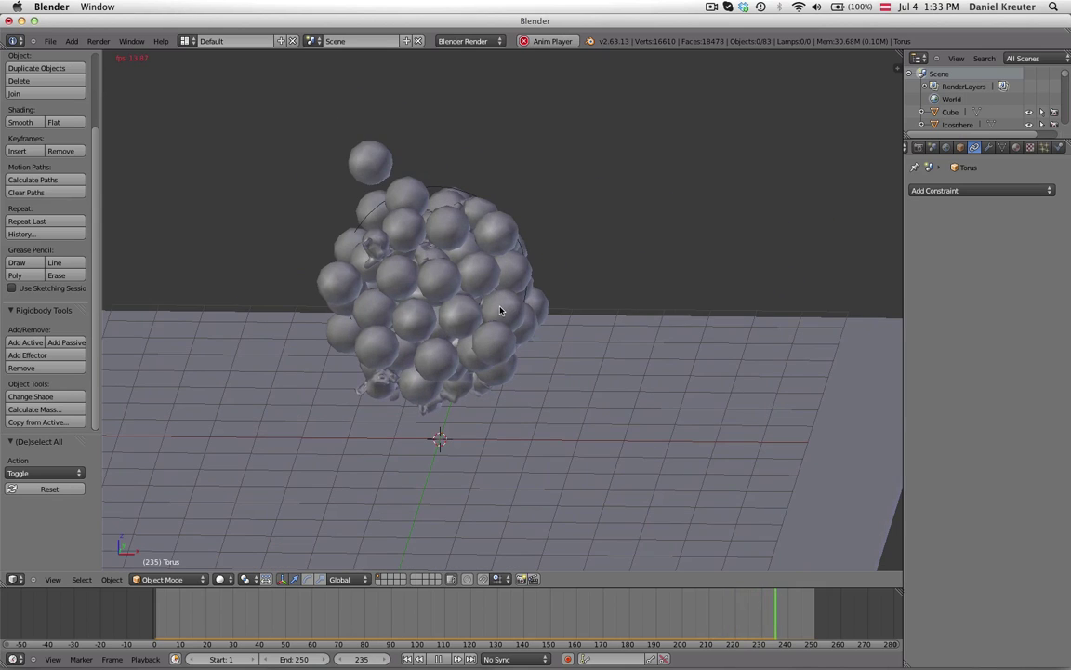
middle_drag(499, 309, 471, 286)
right_click(531, 247)
scroll(498, 333, down, 3)
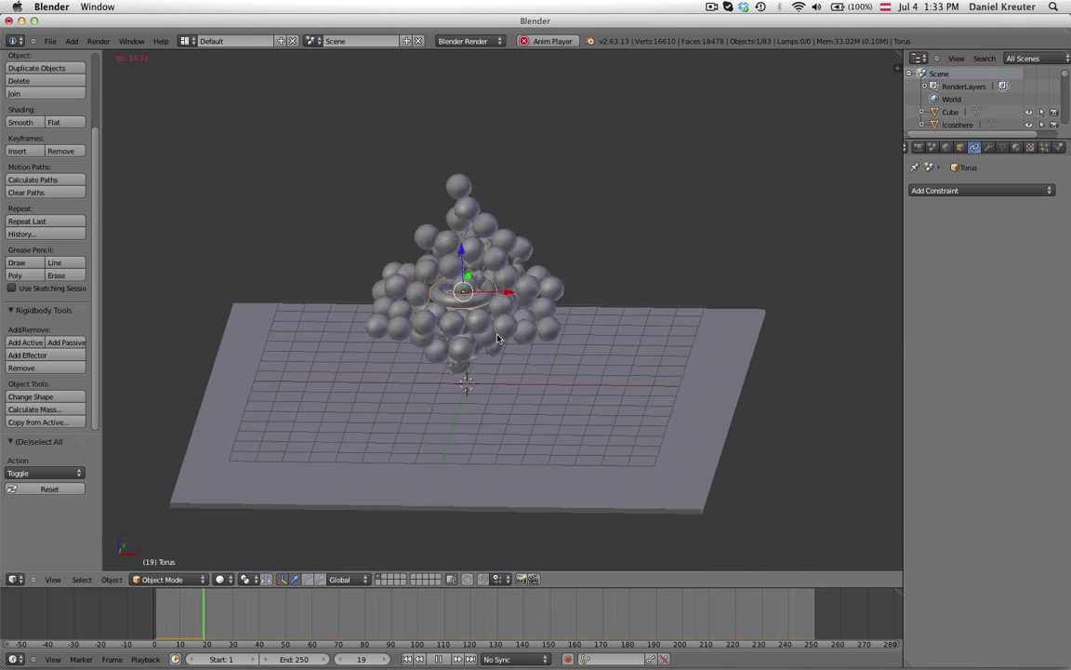
key(g)
right_click(489, 339)
Stop the playback and insert a Location keyframe for the original torus at frame 1
scroll(478, 372, down, 2)
key(KP_7)
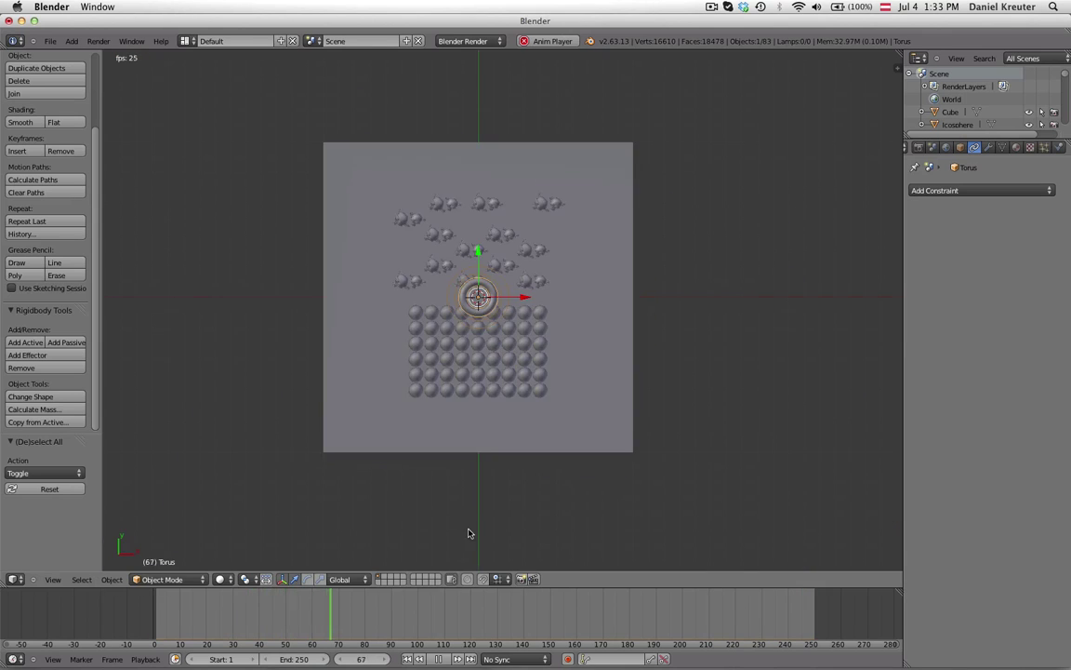
key(Escape)
scroll(493, 524, up, 3)
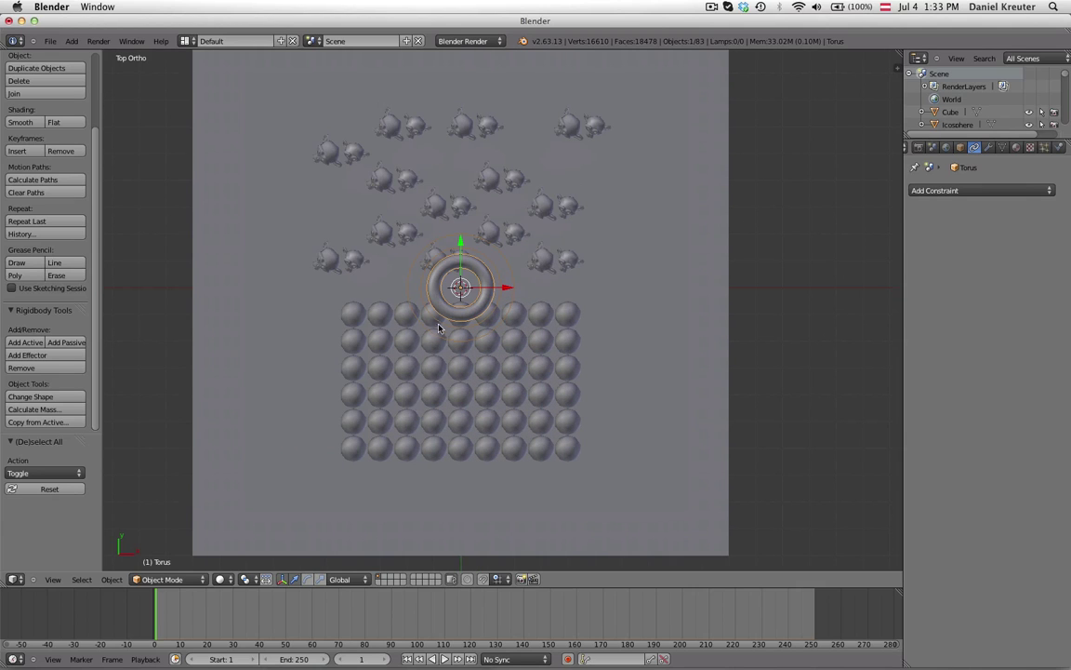
key(i)
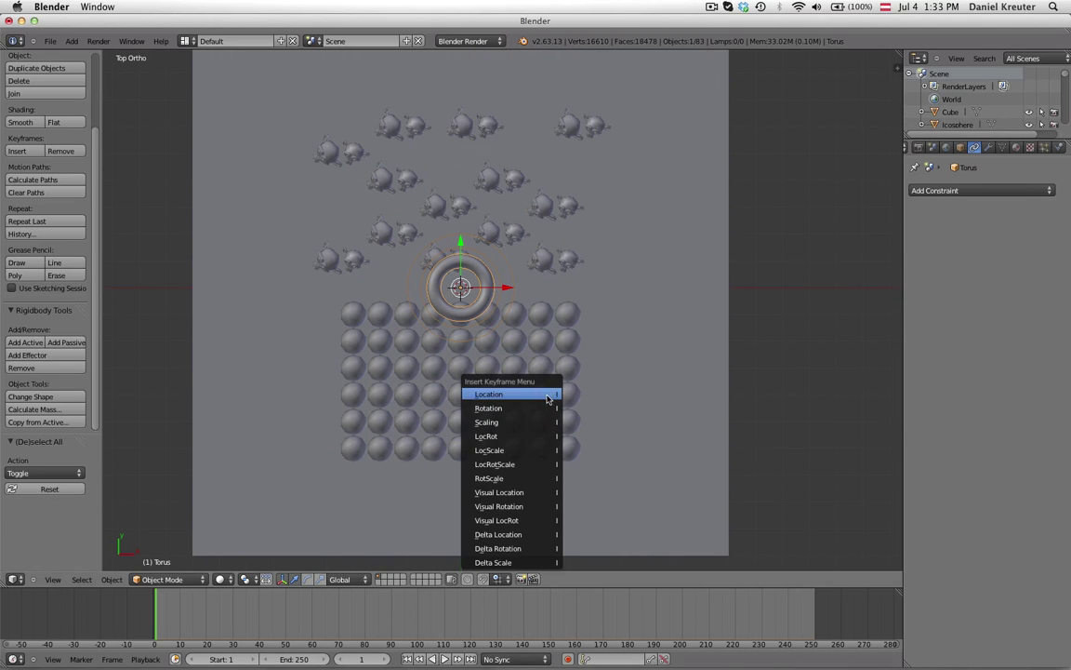
click(550, 395)
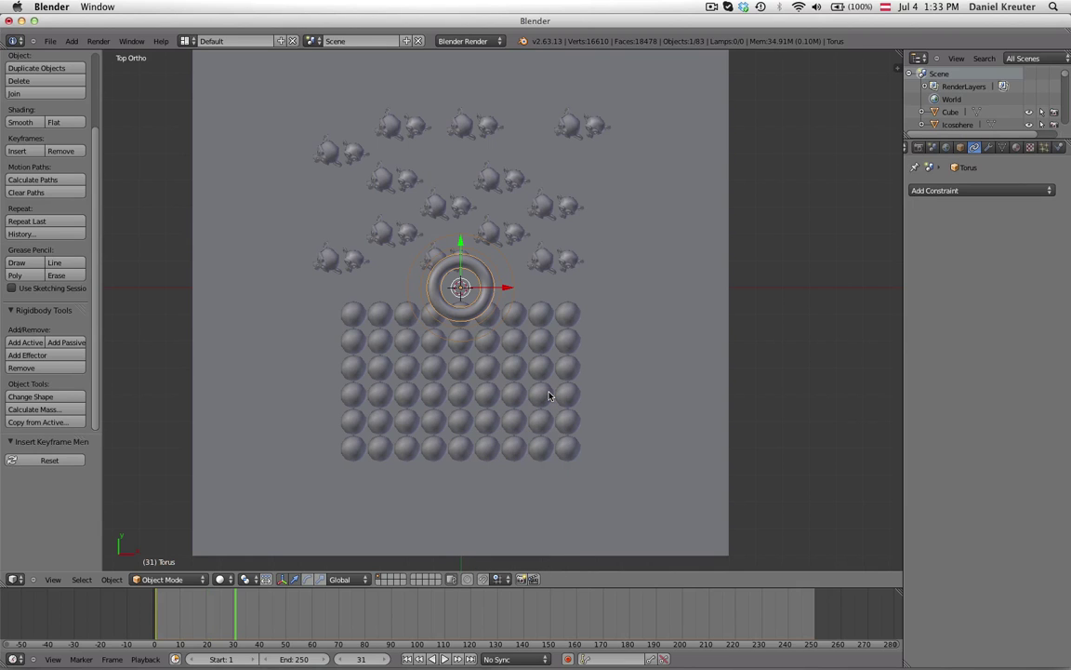
Move the torus about -4.36 in X and 2 in Y and insert a Location keyframe at frame 51
key(g)
click(433, 342)
key(i)
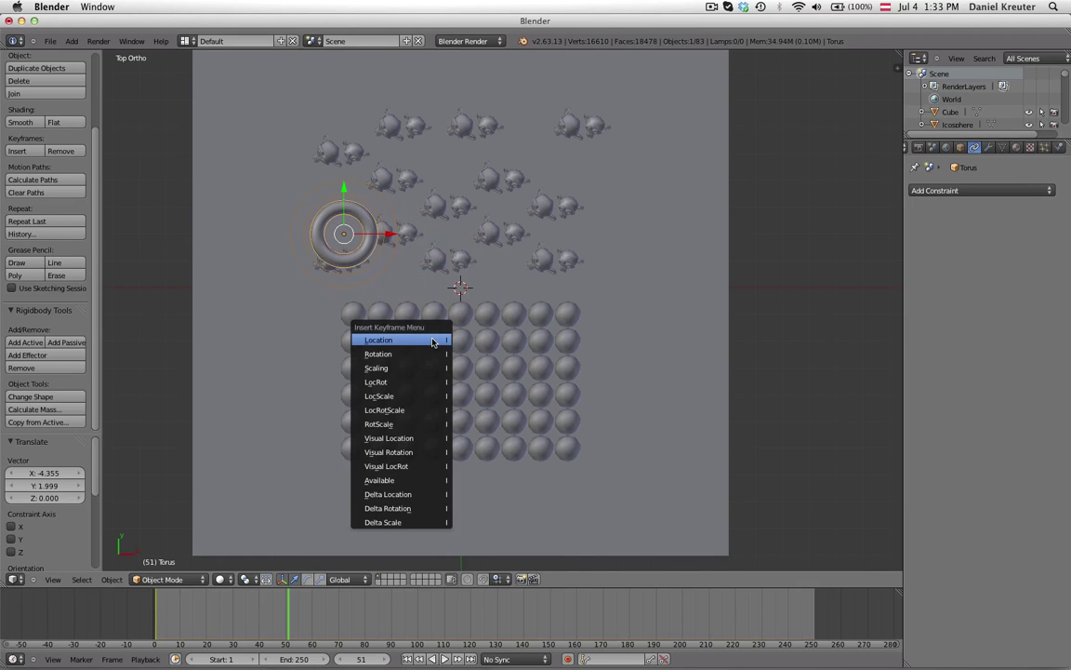
click(432, 343)
Play the simulation from the start with the keyframed torus and examine how the attracted objects follow it
key(shift+Down)
scroll(433, 344, down, 3)
middle_drag(359, 360, 326, 363)
key(alt+a)
middle_drag(524, 442, 536, 286)
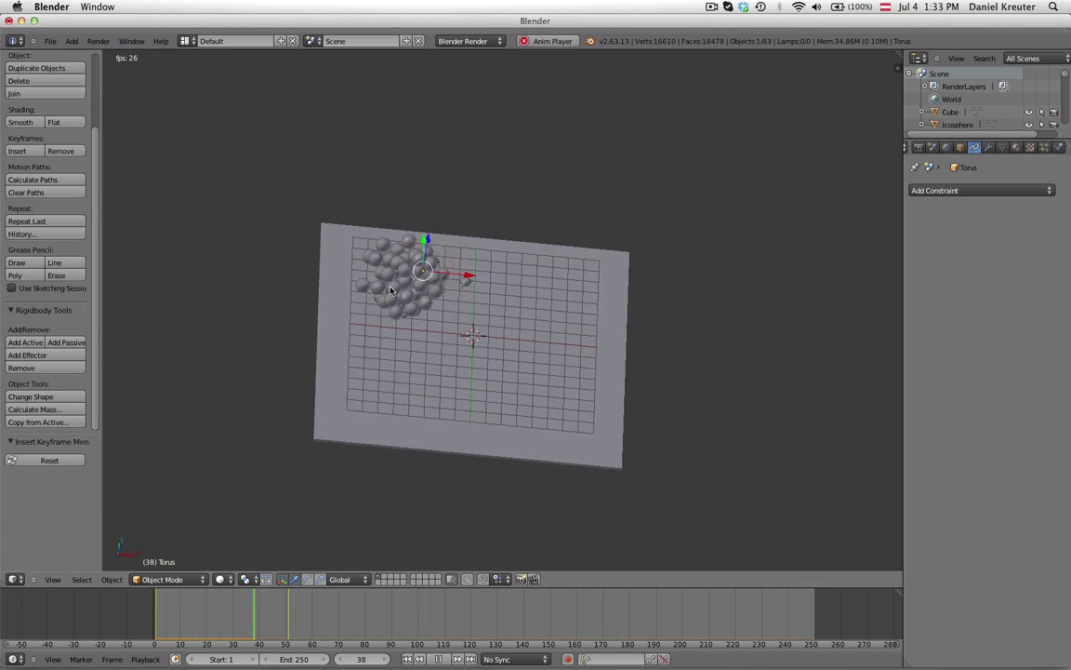
scroll(495, 376, up, 2)
middle_drag(465, 376, 568, 370)
middle_drag(443, 370, 366, 341)
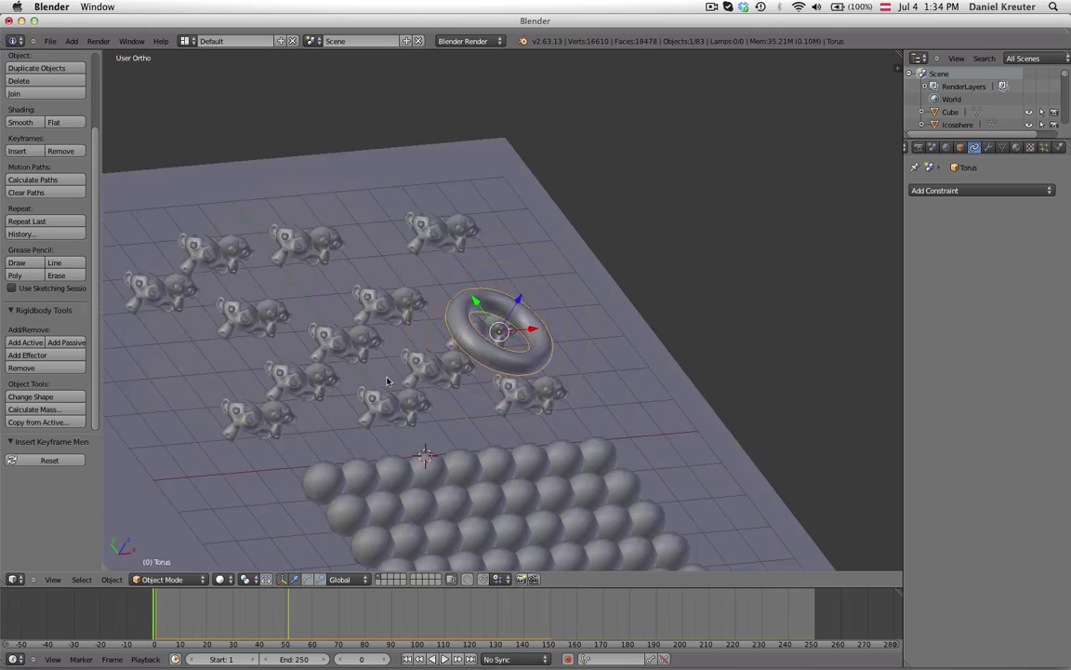
Select the duplicated torus that copies the original's transforms and show its rigid body physics settings
scroll(447, 499, down, 3)
middle_drag(447, 499, 432, 382)
key(a)
scroll(521, 442, up, 6)
scroll(429, 403, down, 3)
scroll(430, 407, down, 2)
scroll(574, 297, up, 3)
middle_drag(452, 308, 485, 238)
right_click(522, 279)
right_click(490, 275)
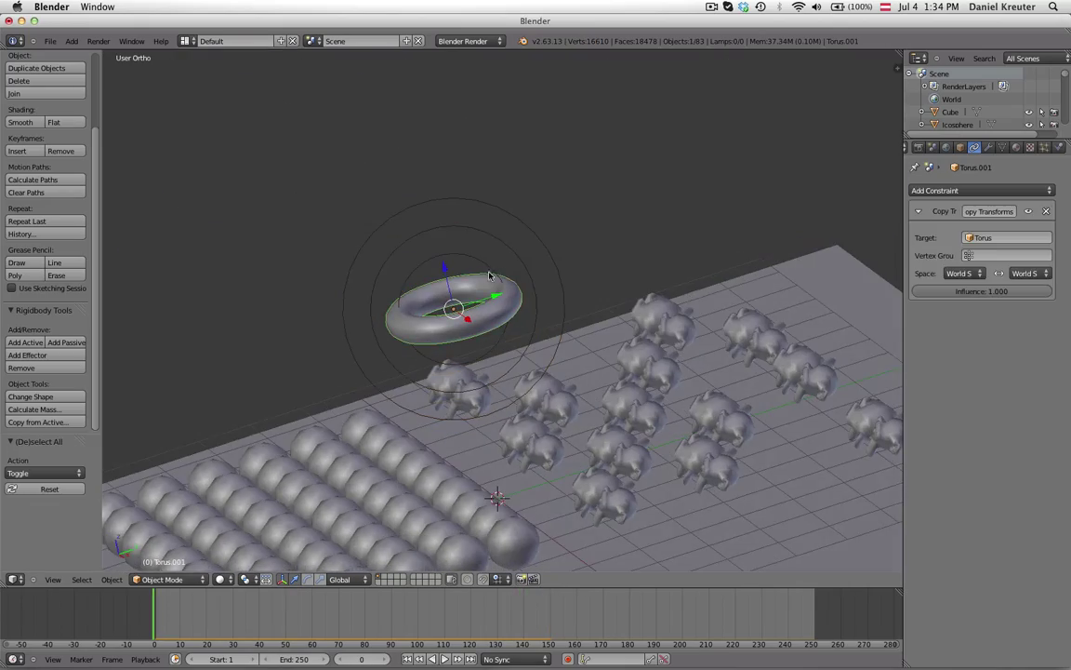
click(1059, 148)
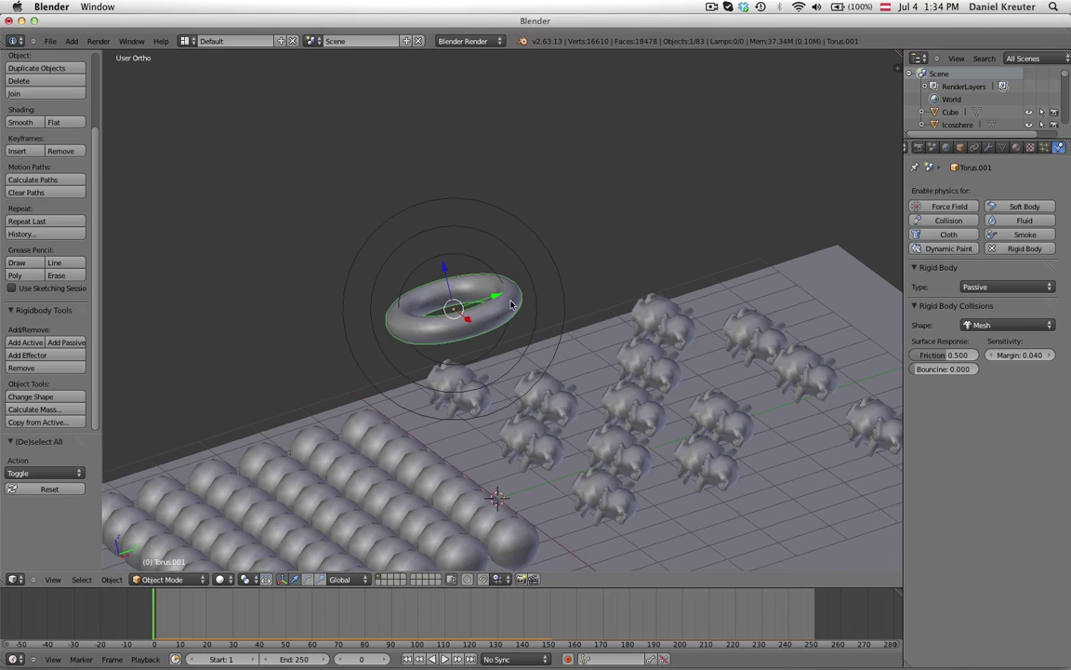
Examine the duplicated torus above the monkeys from several angles and deselect everything
scroll(385, 231, down, 1)
middle_drag(385, 231, 495, 389)
scroll(495, 390, up, 1)
scroll(392, 338, down, 1)
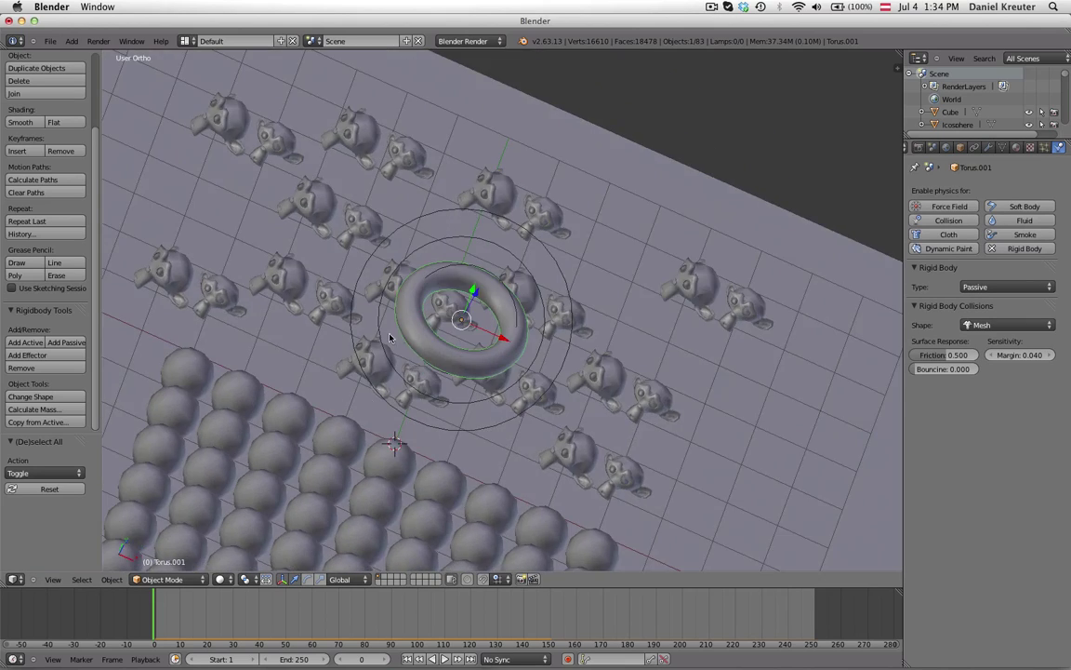
middle_drag(393, 338, 539, 495)
scroll(539, 495, up, 1)
key(a)
scroll(538, 494, down, 3)
click(711, 7)
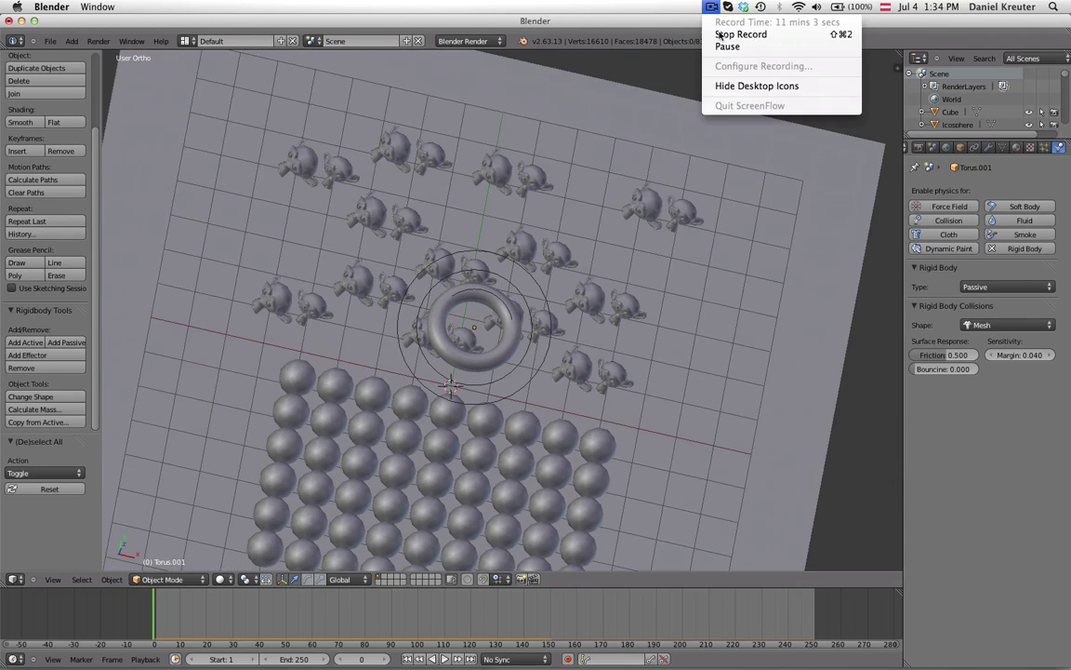
click(737, 47)
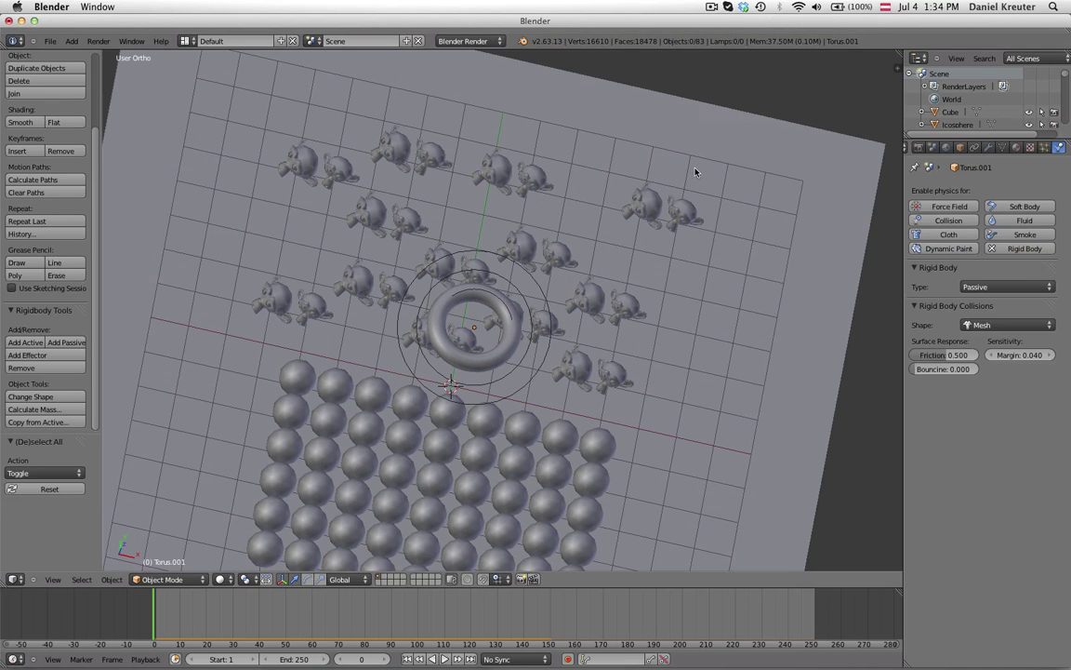
scroll(691, 323, down, 5)
key(KP_7)
middle_drag(534, 377, 543, 337)
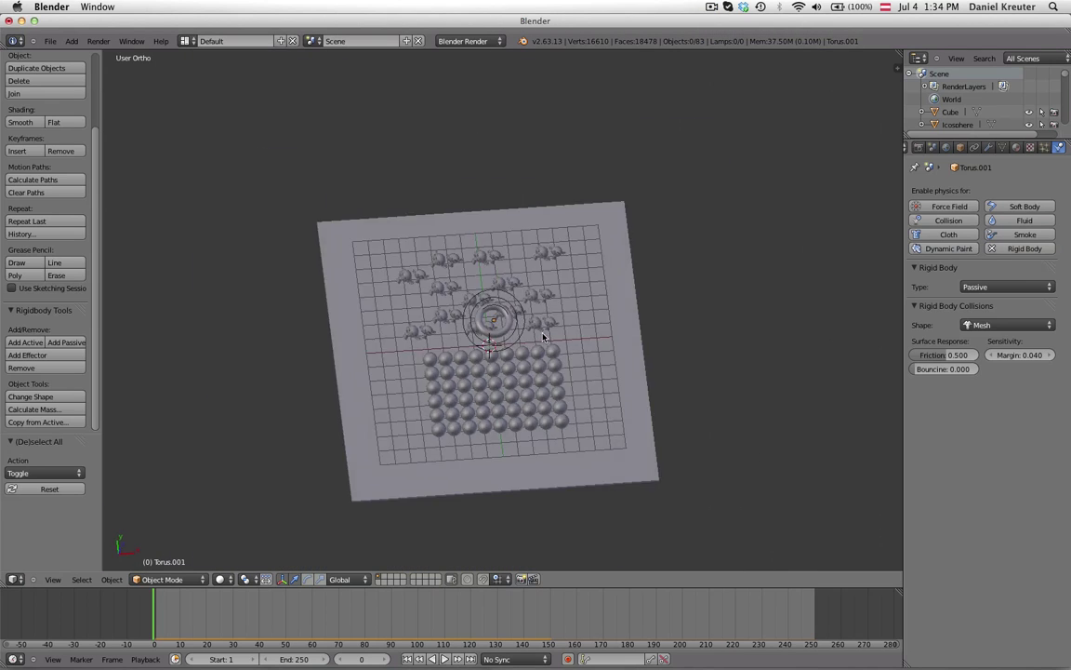
scroll(543, 337, up, 5)
middle_drag(625, 460, 729, 328)
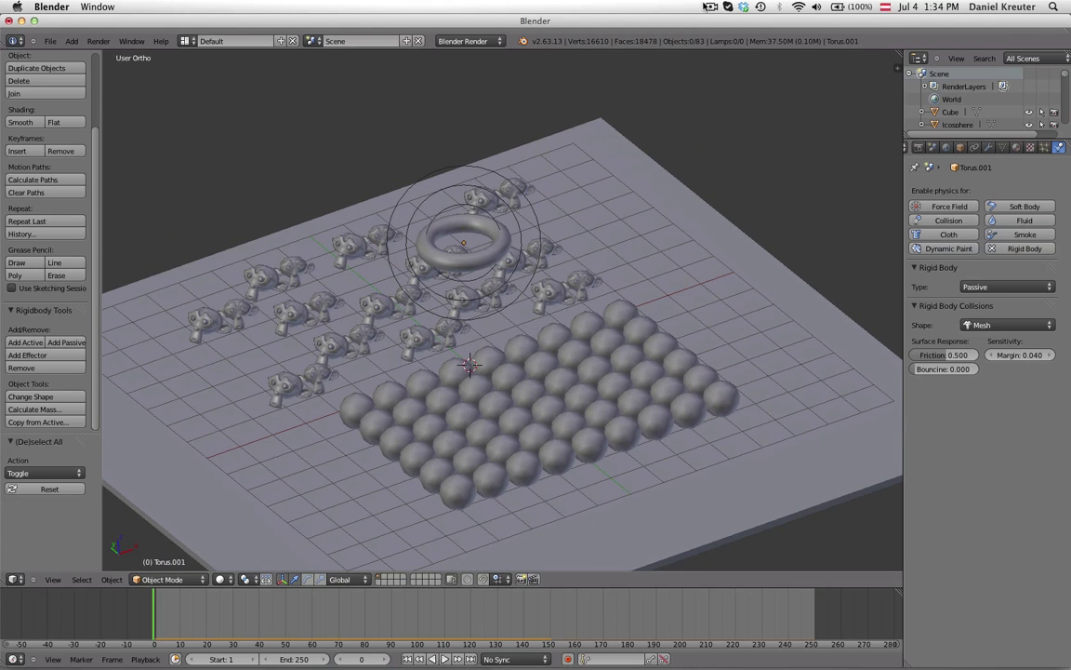
click(712, 7)
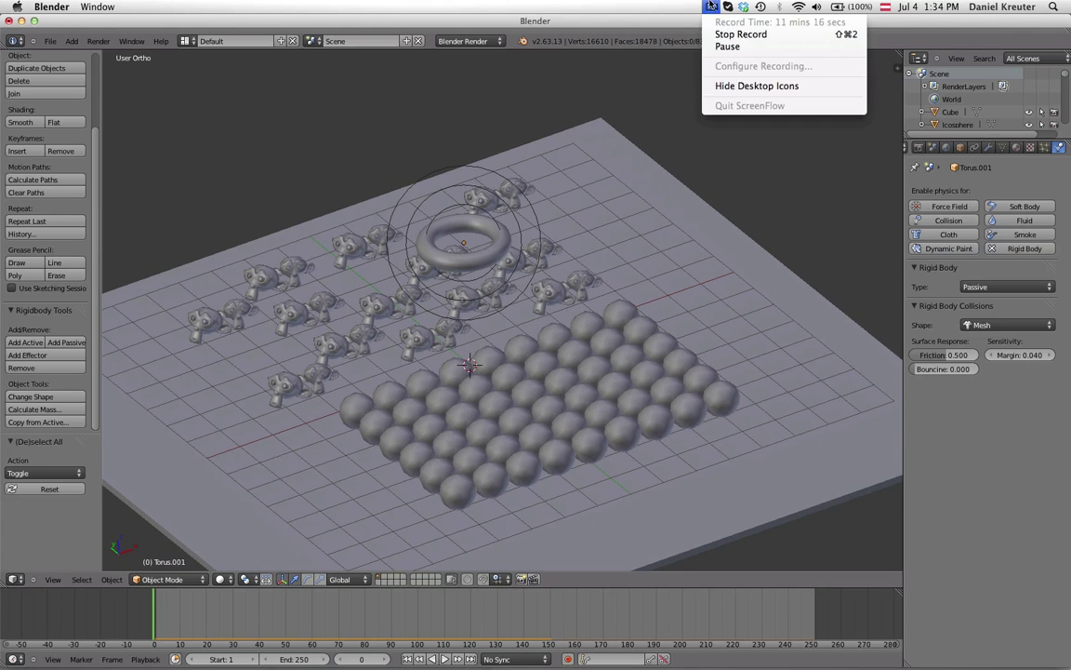